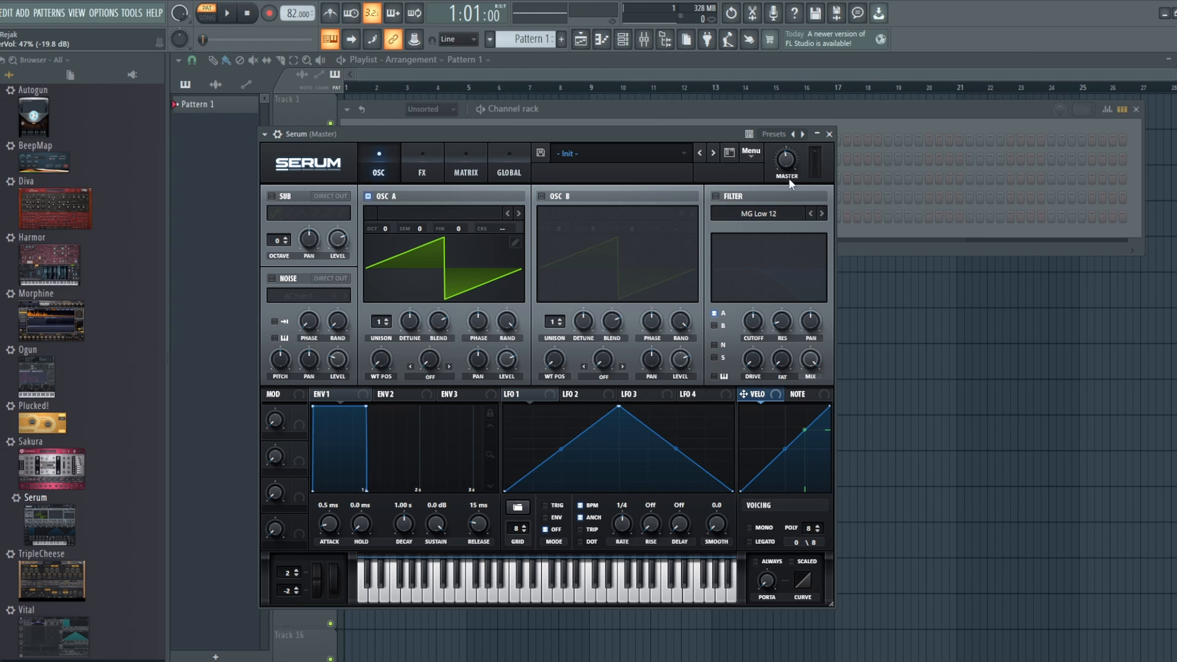
- Enable the filter, choose MG Low 18, raise its cutoff and drive, and set Fat to 26%
left_click(716, 196)
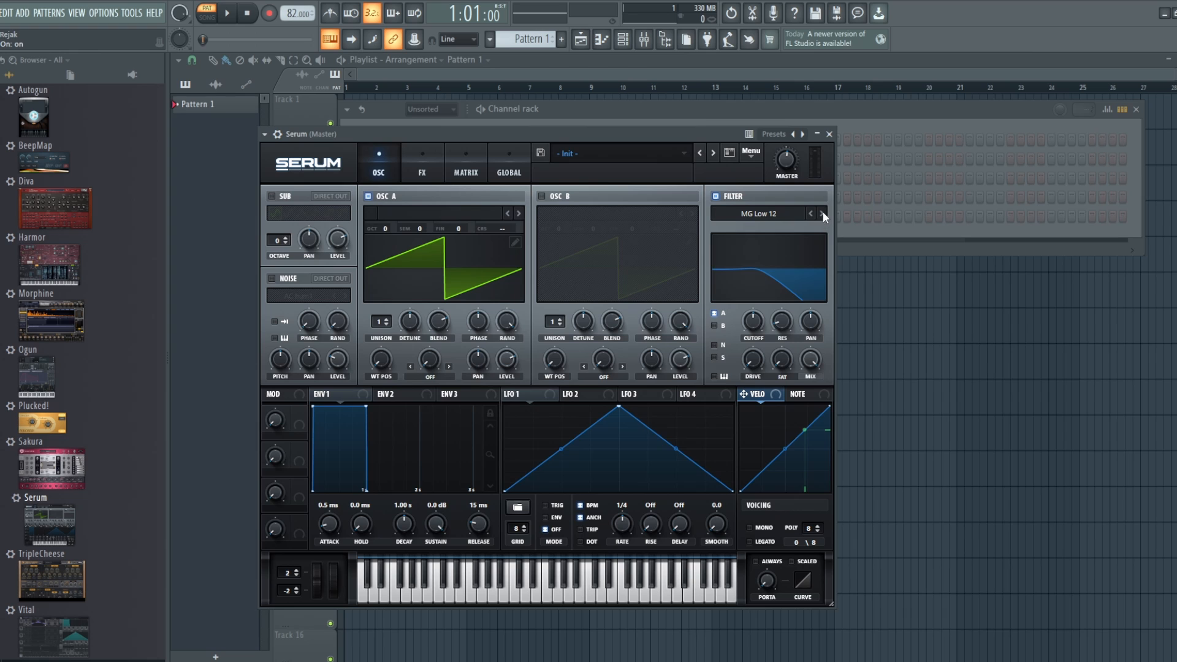
left_click(822, 214)
left_click_drag(753, 330, 750, 291)
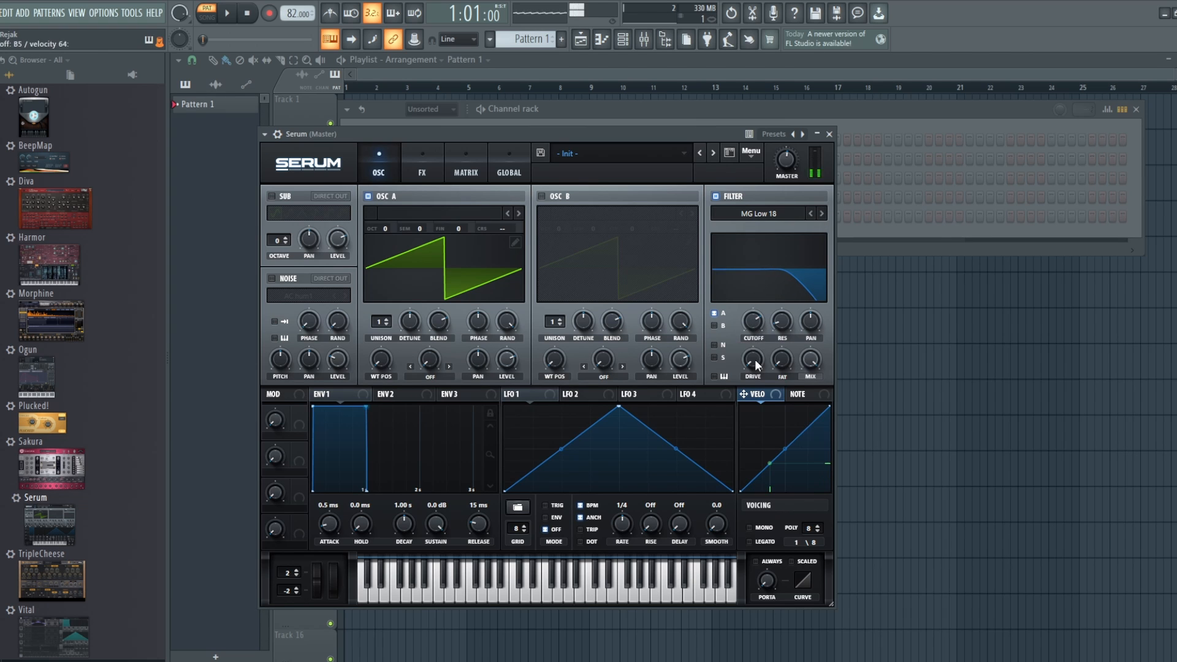
left_click_drag(755, 359, 774, 285)
left_click_drag(789, 355, 788, 371)
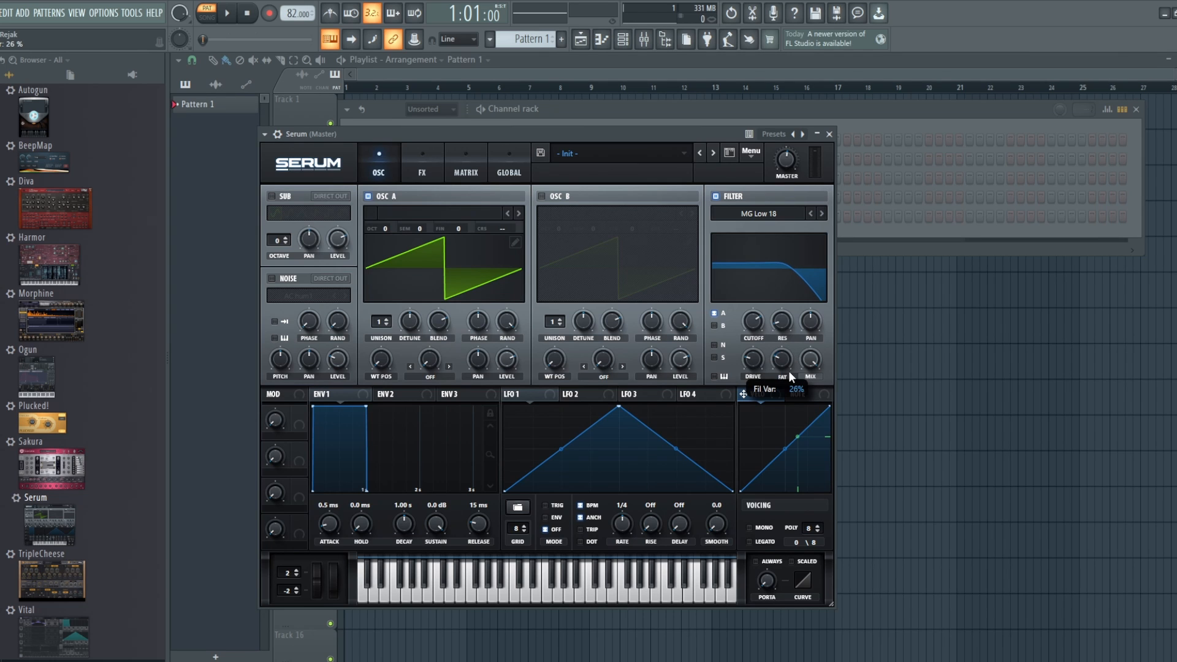
- Set oscillator A to 4 unison voices with a lower detune, and bring the filter cutoff down slightly
left_click(386, 319)
left_click(386, 319)
left_click(386, 319)
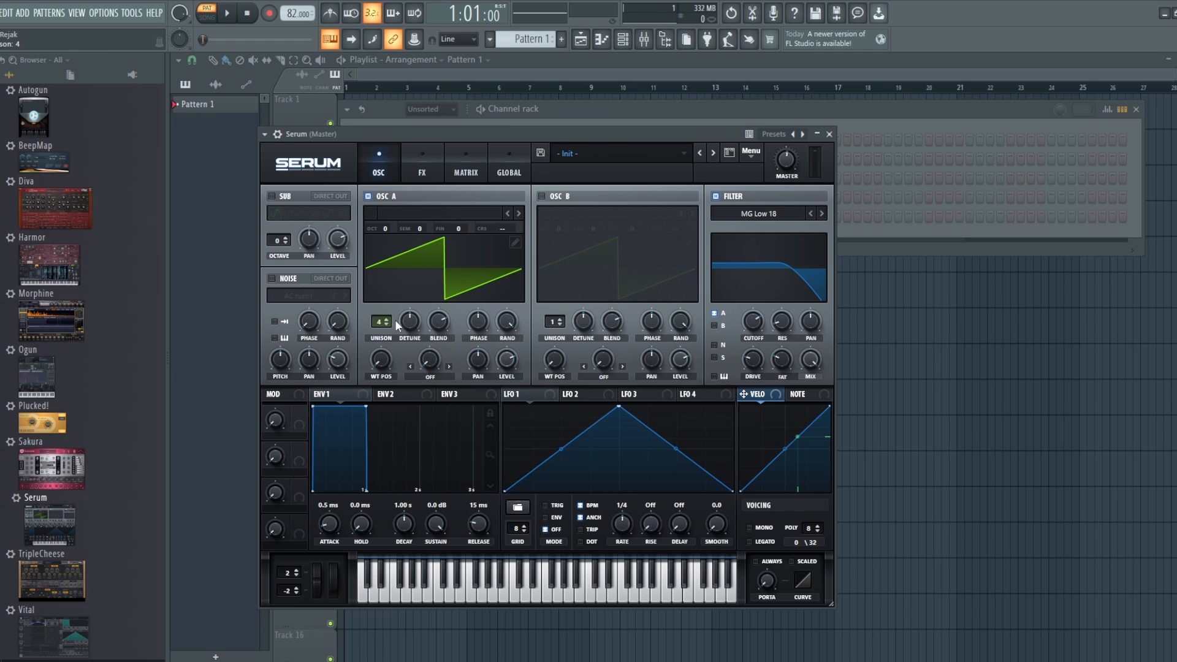
left_click_drag(413, 323, 418, 355)
left_click_drag(756, 321, 760, 340)
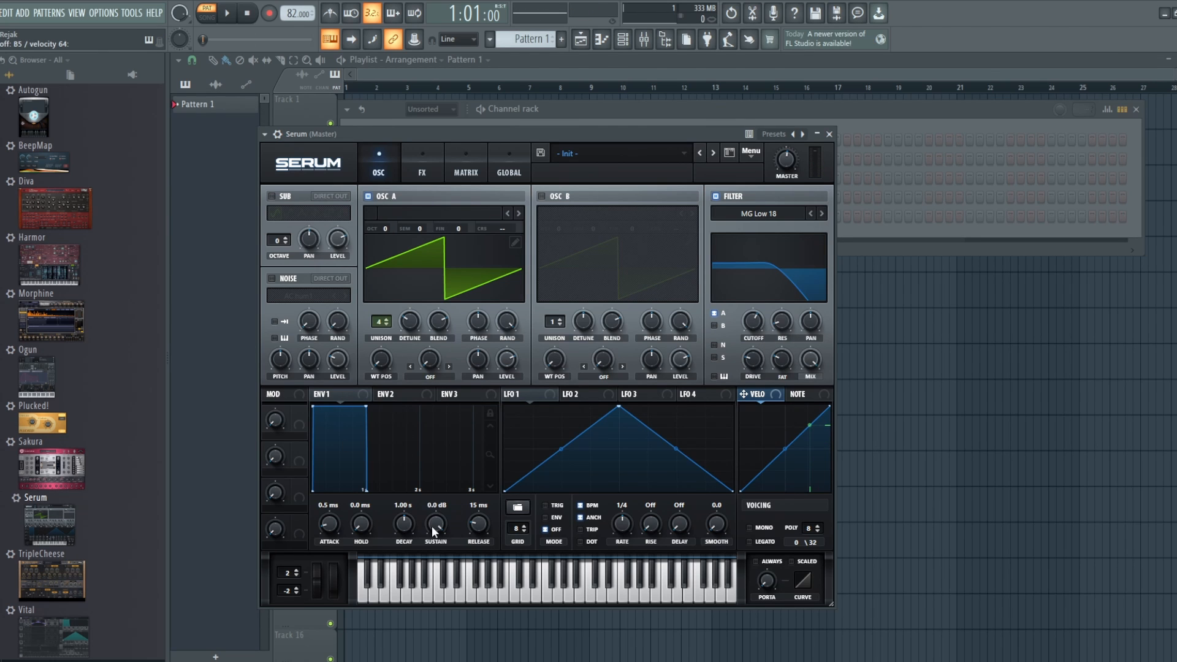
- Lower Env 1's sustain to -oo dB and shorten its decay to about 632 ms
left_click_drag(435, 527, 440, 573)
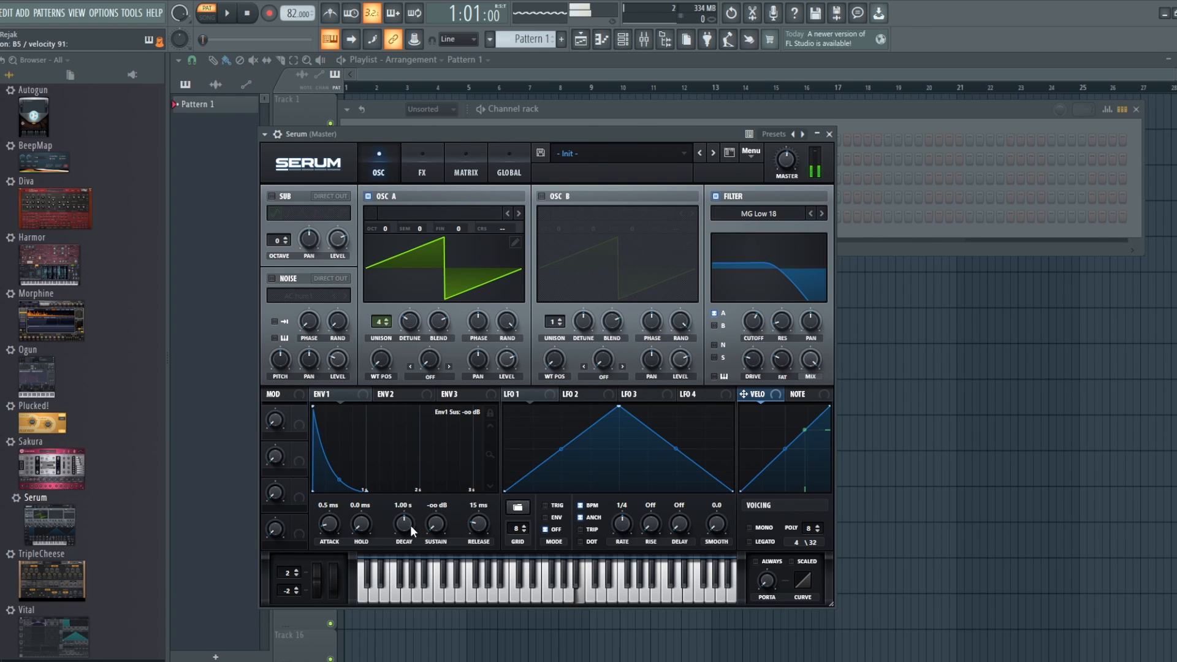
left_click_drag(403, 524, 402, 529)
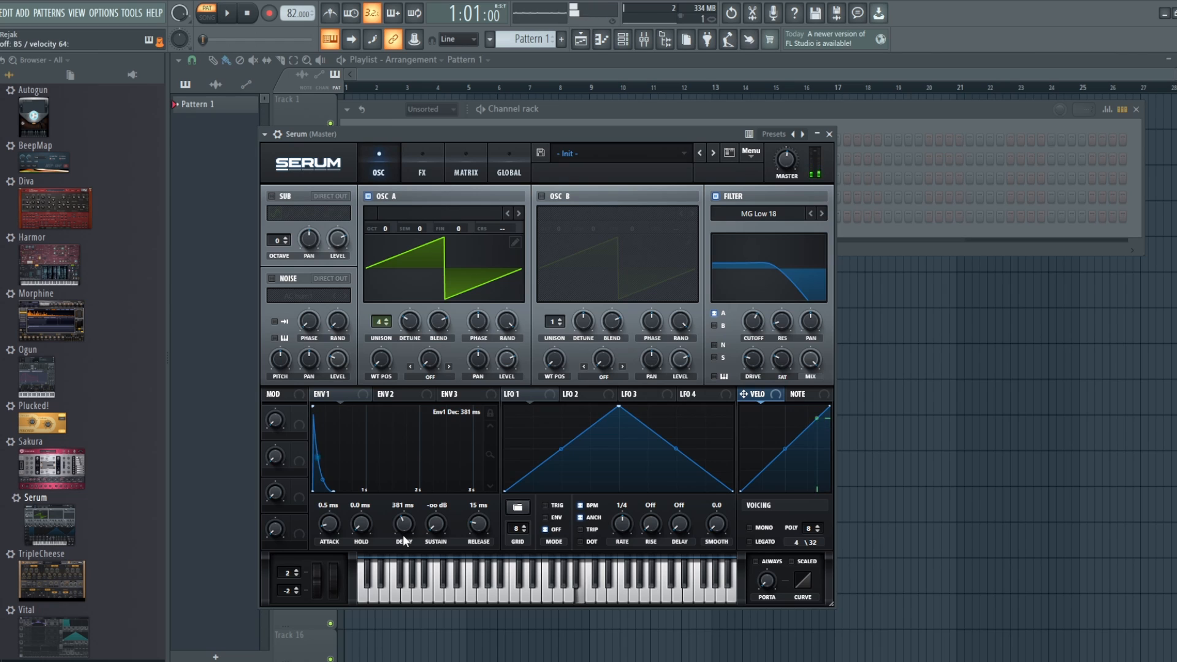
left_click_drag(402, 534, 403, 528)
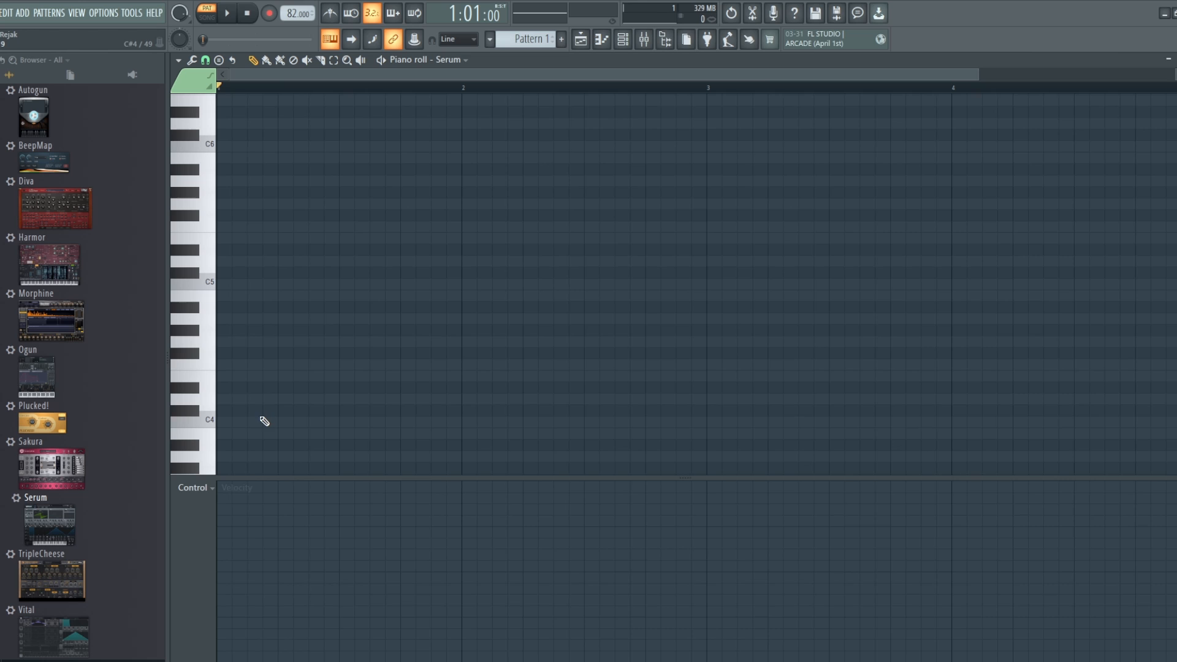
- Place a chord of A3, C4, E4 and G4 at the start of bar 1 and turn on the metronome
scroll(263, 419, "down", 2)
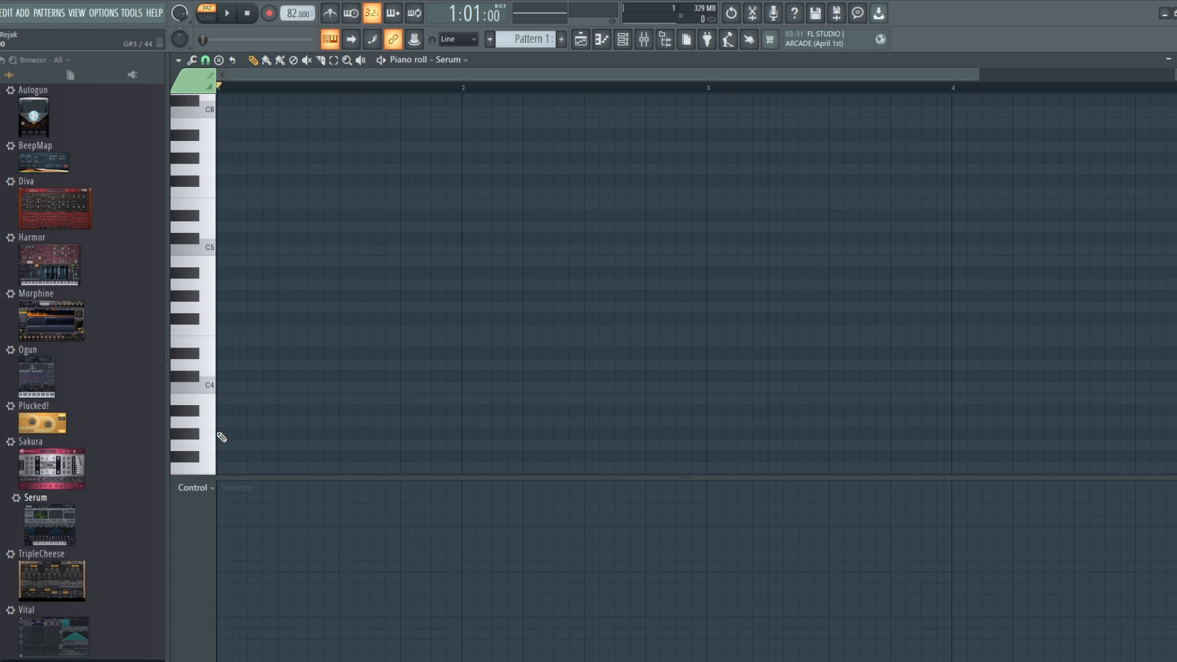
left_click(222, 423)
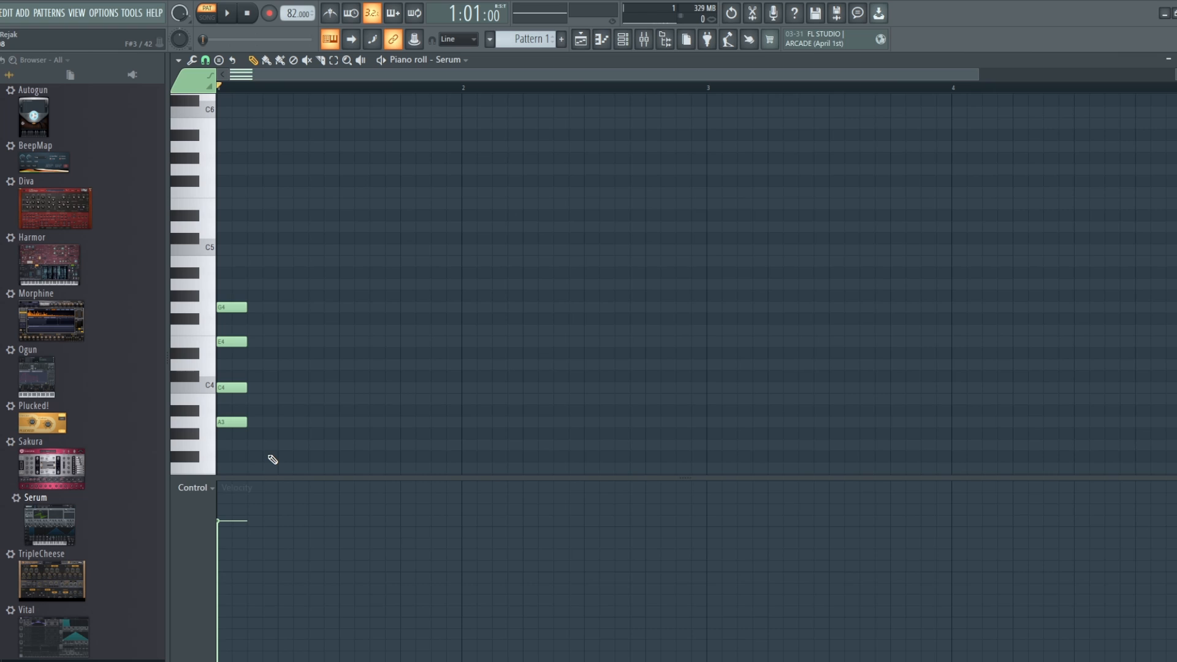
left_click(337, 16)
- Copy the whole chord to step 4 of bar 1 and play the pattern back
left_click_drag(268, 452, 207, 268)
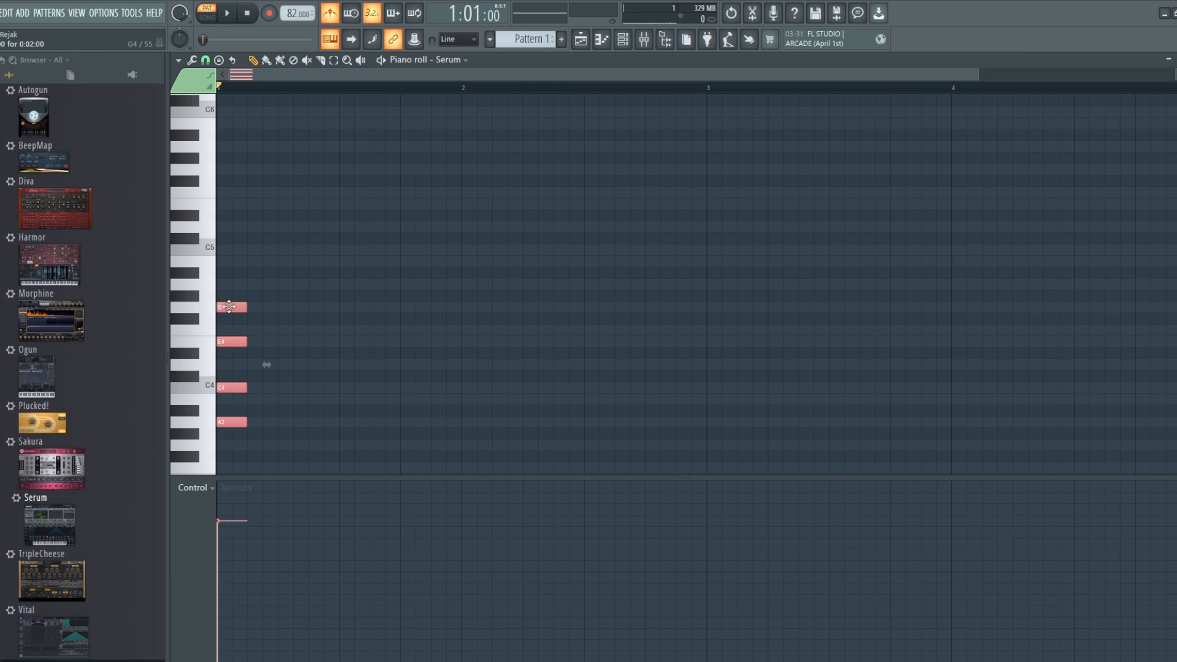
left_click_drag(229, 306, 274, 307)
key("space")
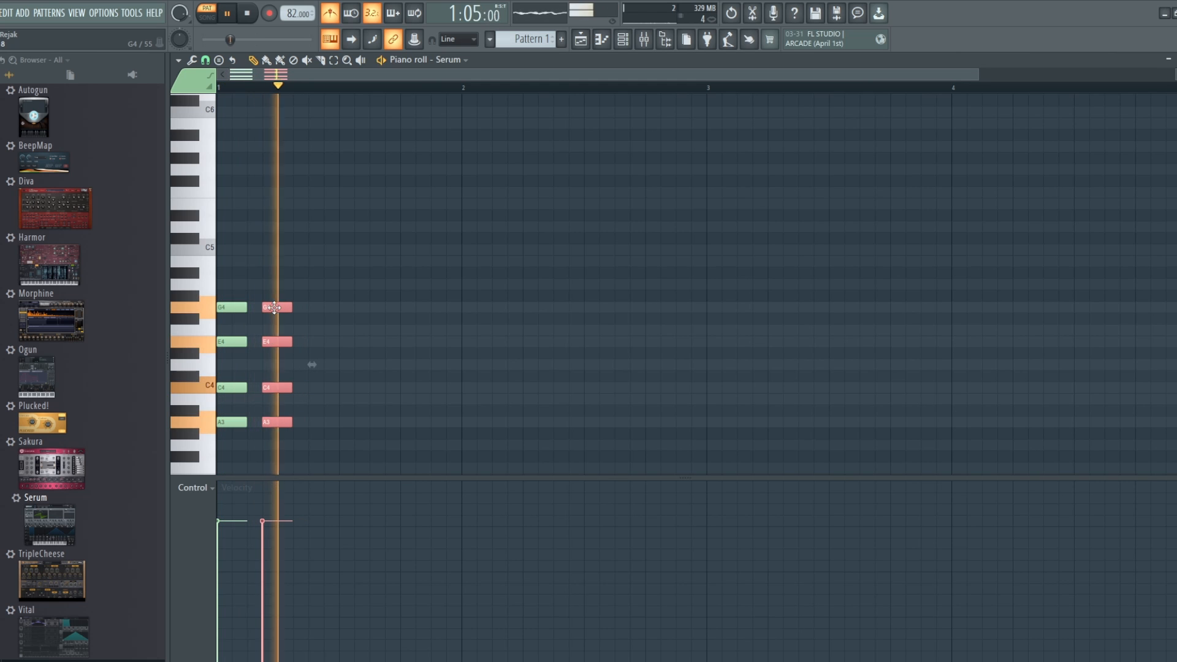
key("space")
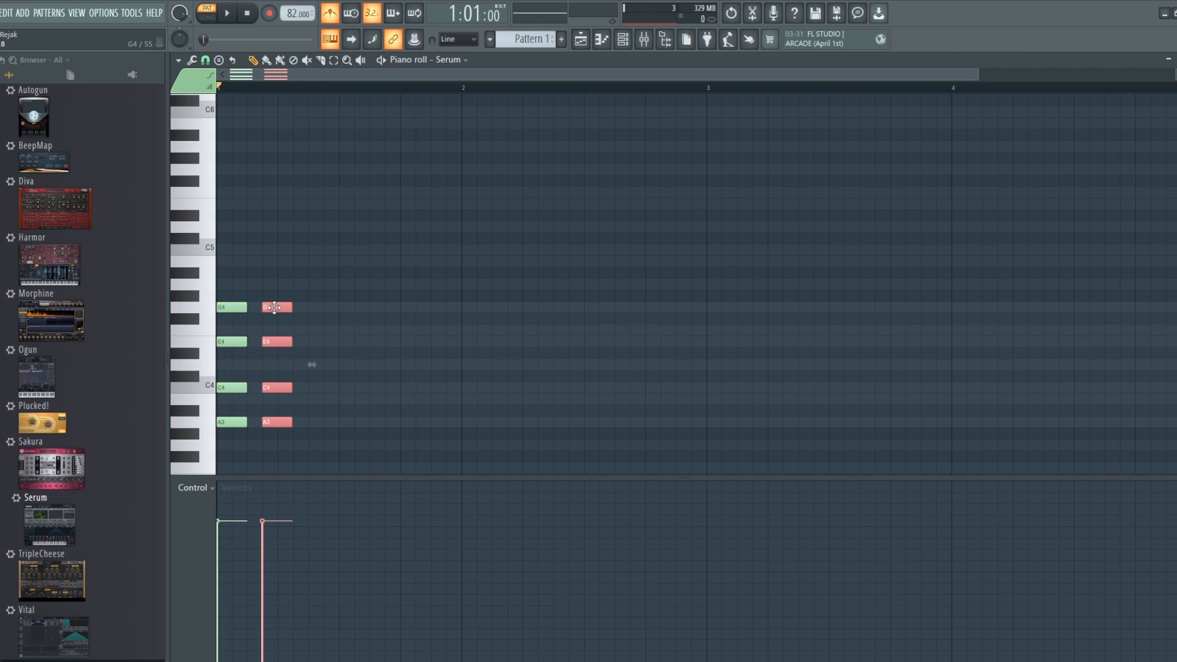
key("space")
key("space")
- Copy the chord again to step 8 of bar 1 and check the rhythm by playing it
left_click_drag(274, 307, 336, 310)
key("space")
key("space")
key("space")
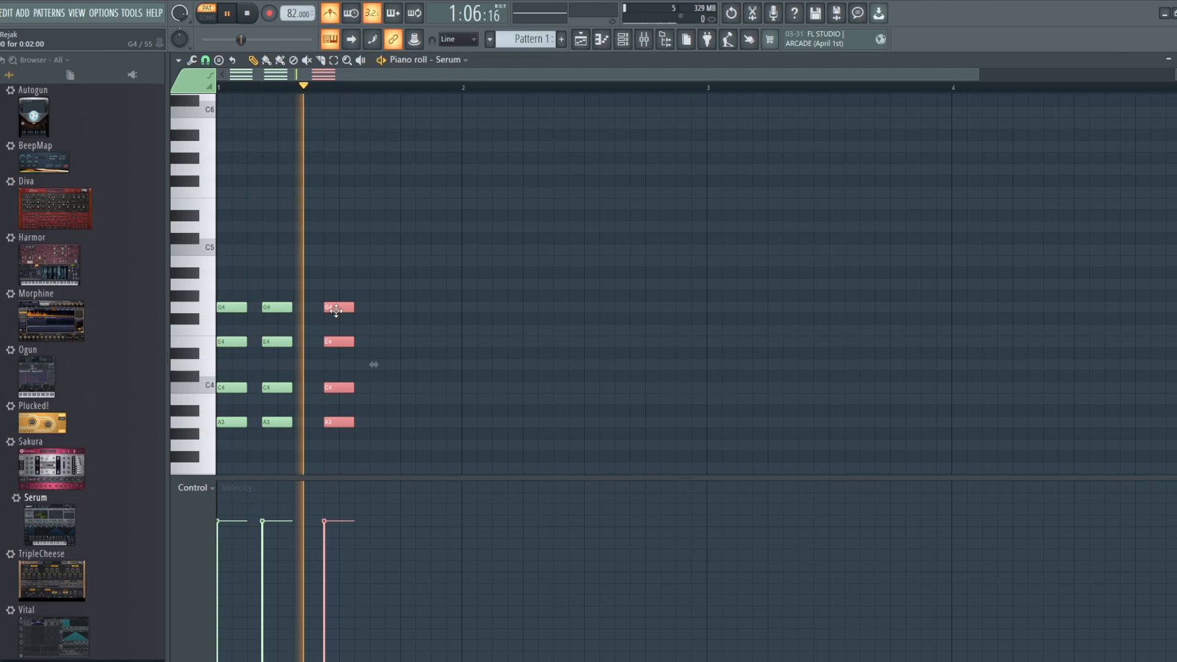
key("space")
- Add two more copies of the chord in bar 1, at about steps 11 and 14, listening to the rhythm between them
left_click_drag(336, 311, 384, 311, "shift")
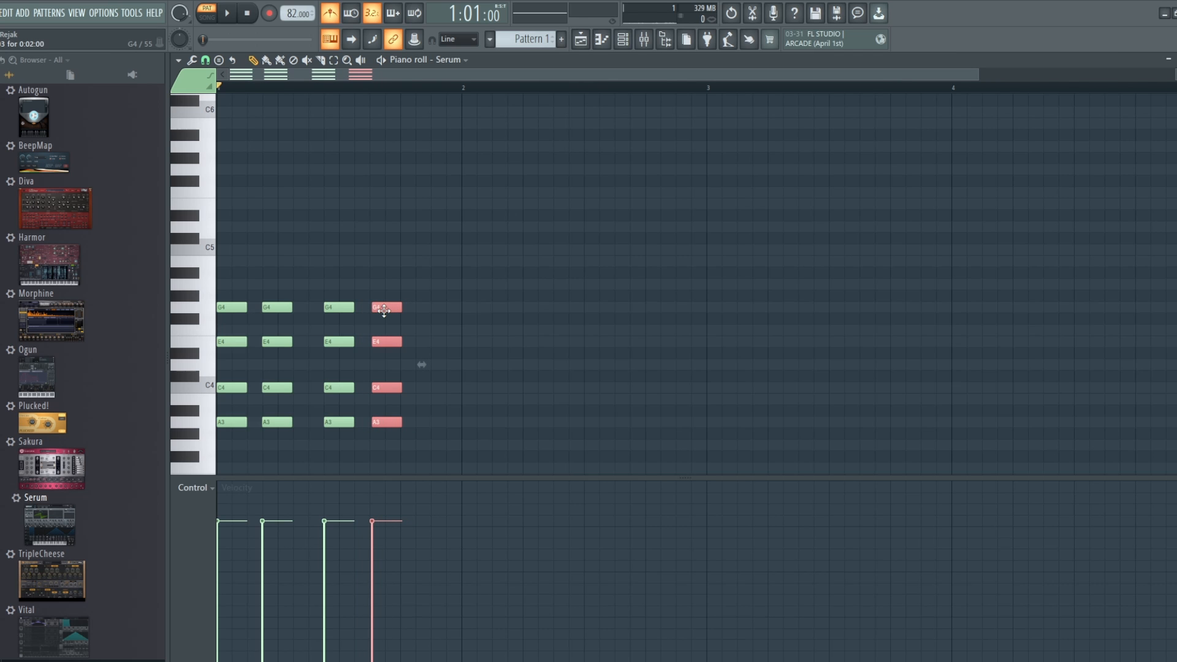
key("space")
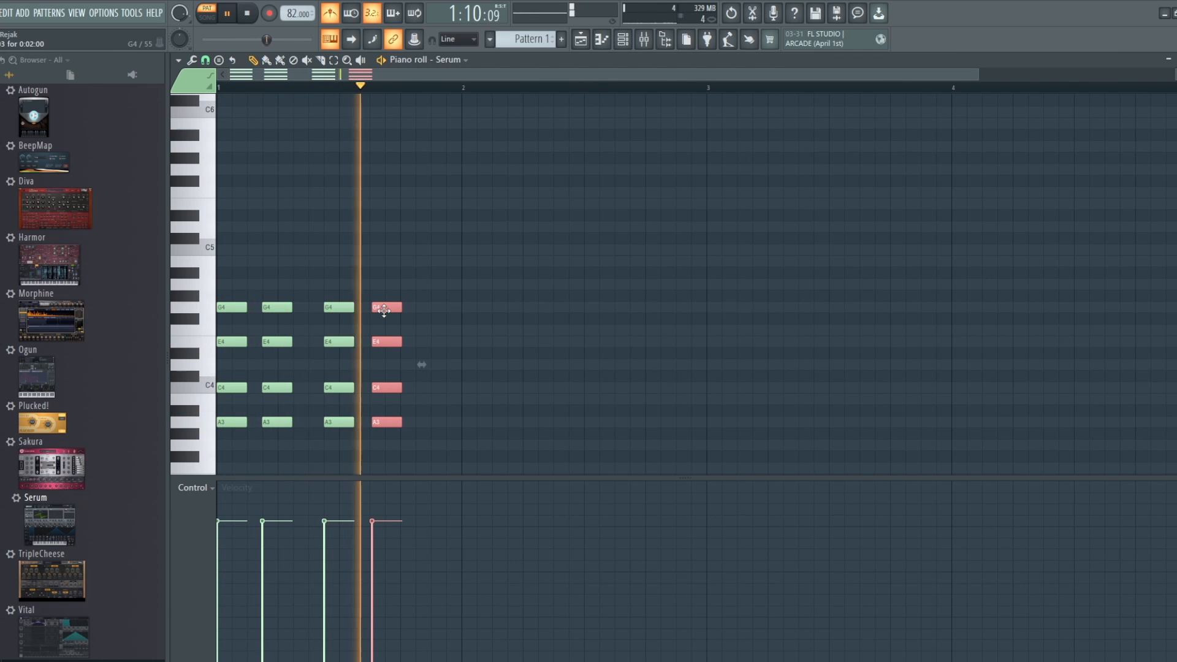
key("space")
mouse_move(384, 310)
left_mouse_down()
mouse_move(443, 310)
mouse_move(430, 311)
left_mouse_up()
mouse_move(390, 449)
left_mouse_down()
mouse_move(389, 312)
mouse_move(373, 311)
left_mouse_up()
right_click(372, 312)
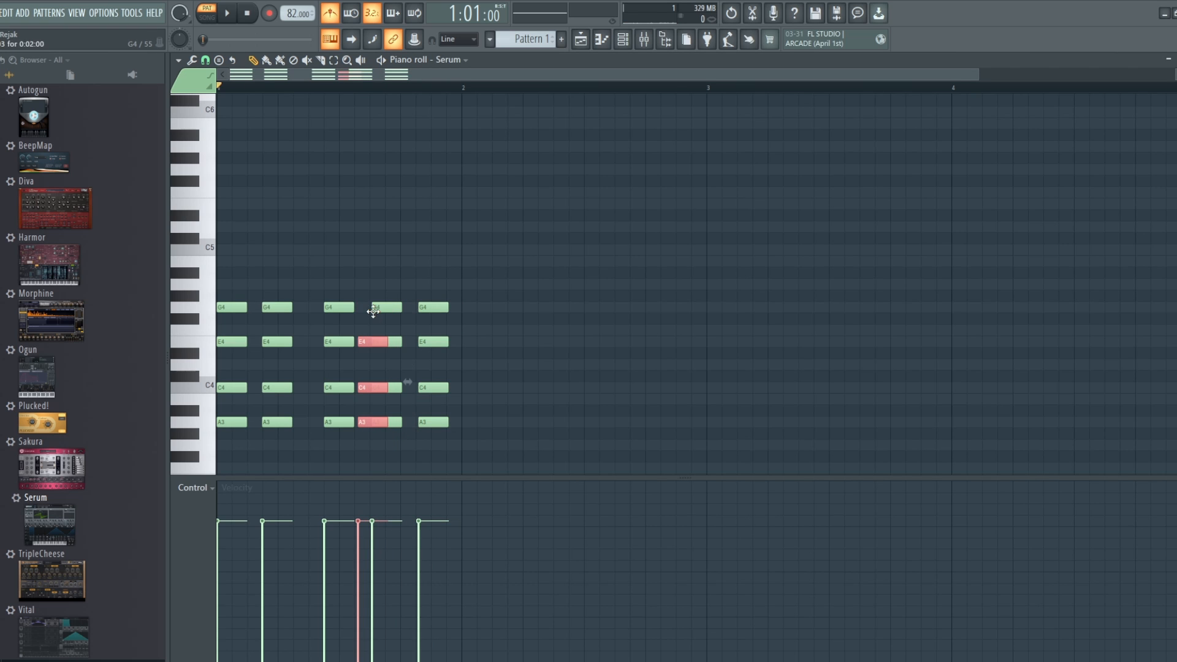
right_click(365, 422)
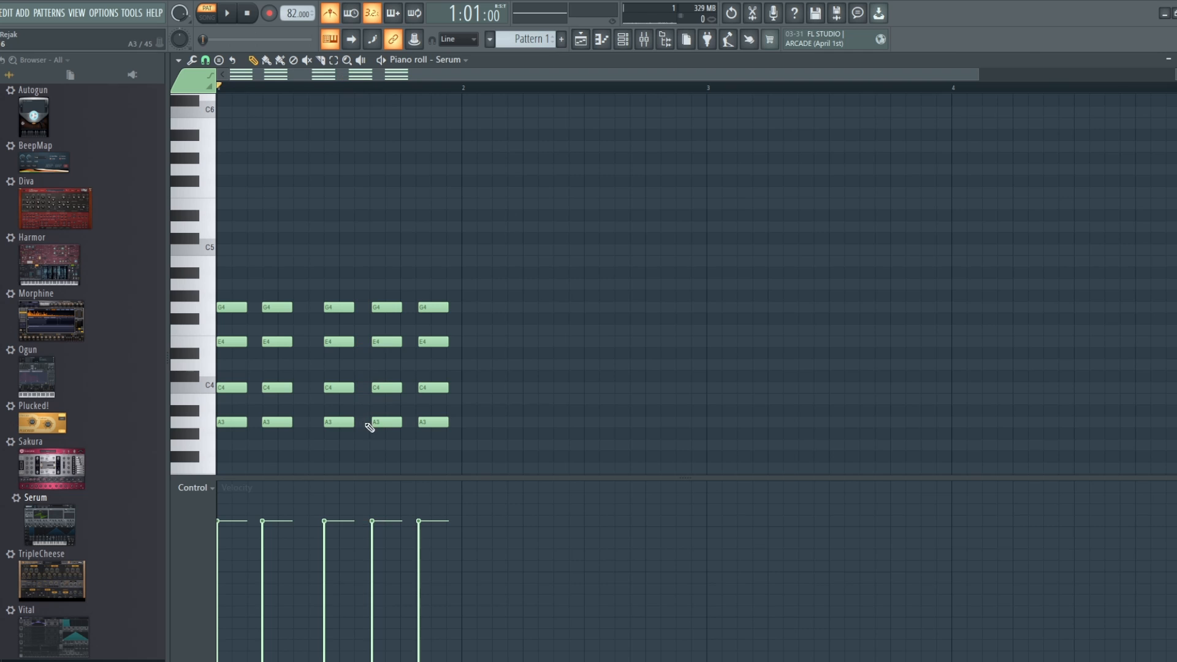
- Move the fourth chord hit into the gap between the second and third hits, checking the timing by playing it
left_click_drag(402, 448, 368, 305)
key("space")
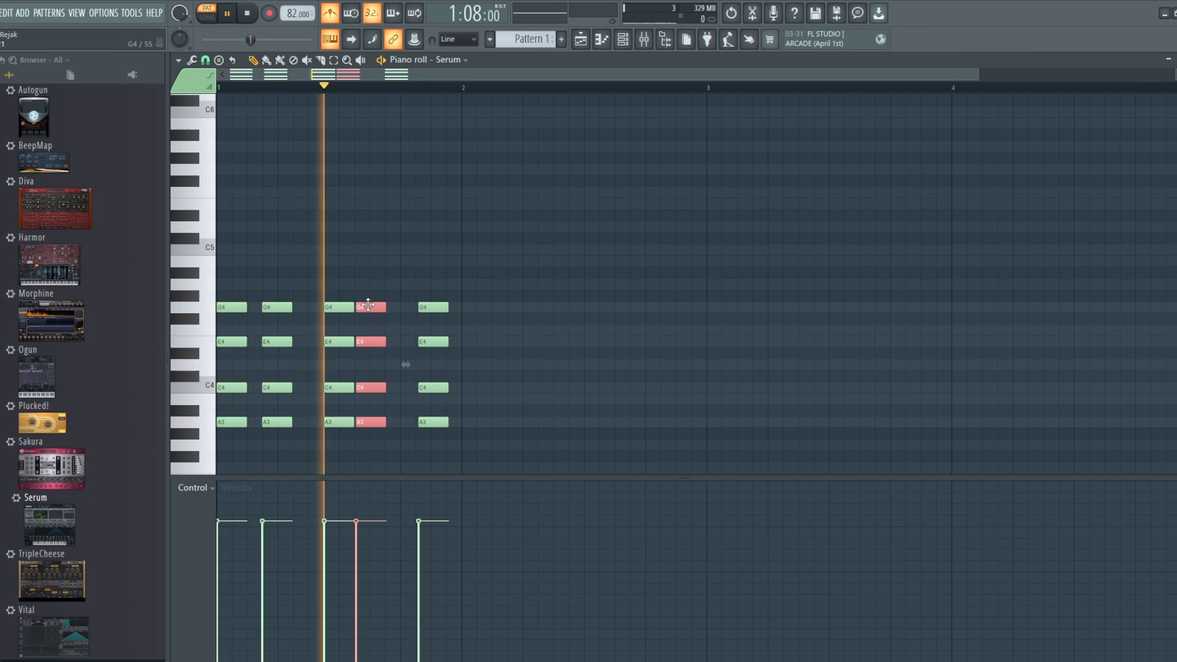
key("space")
left_click_drag(367, 305, 304, 303)
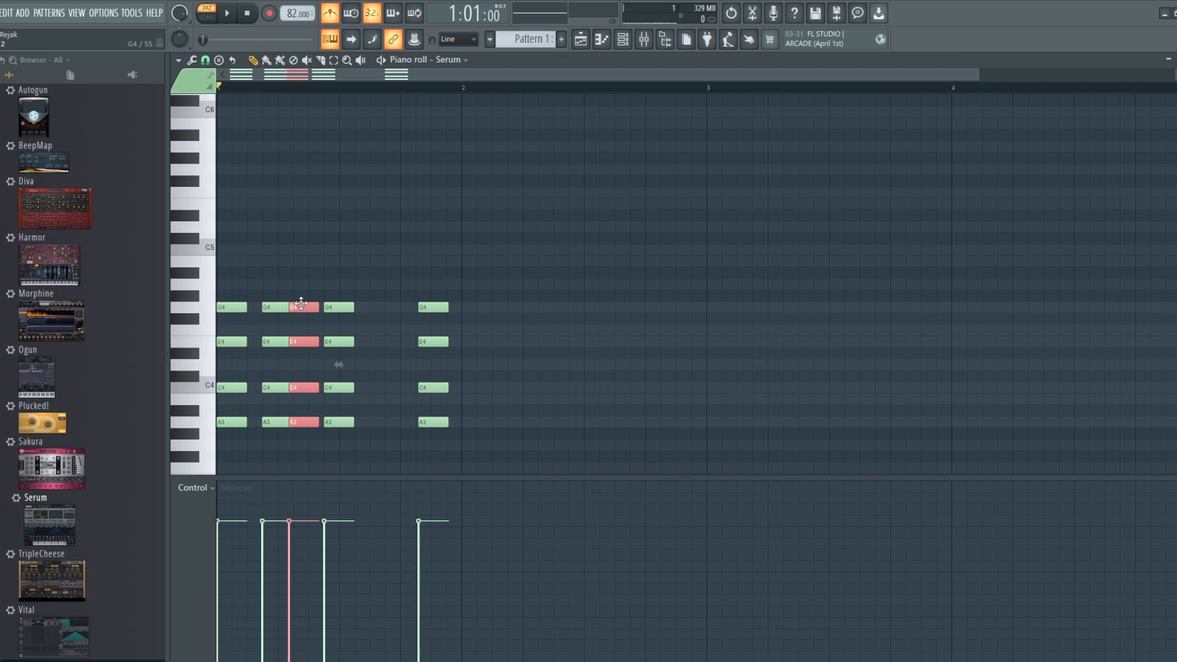
key("space")
key("space")
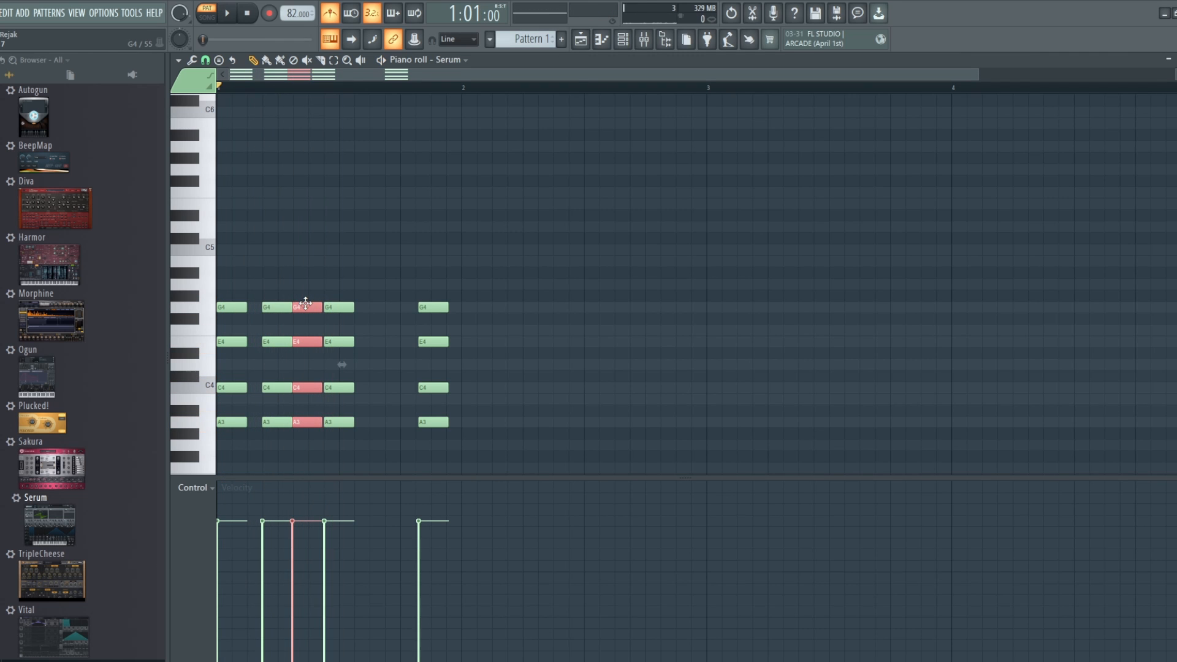
- Nudge the moved chord slightly later to start at step 6, right before the following hit, and play the pattern back
key("space")
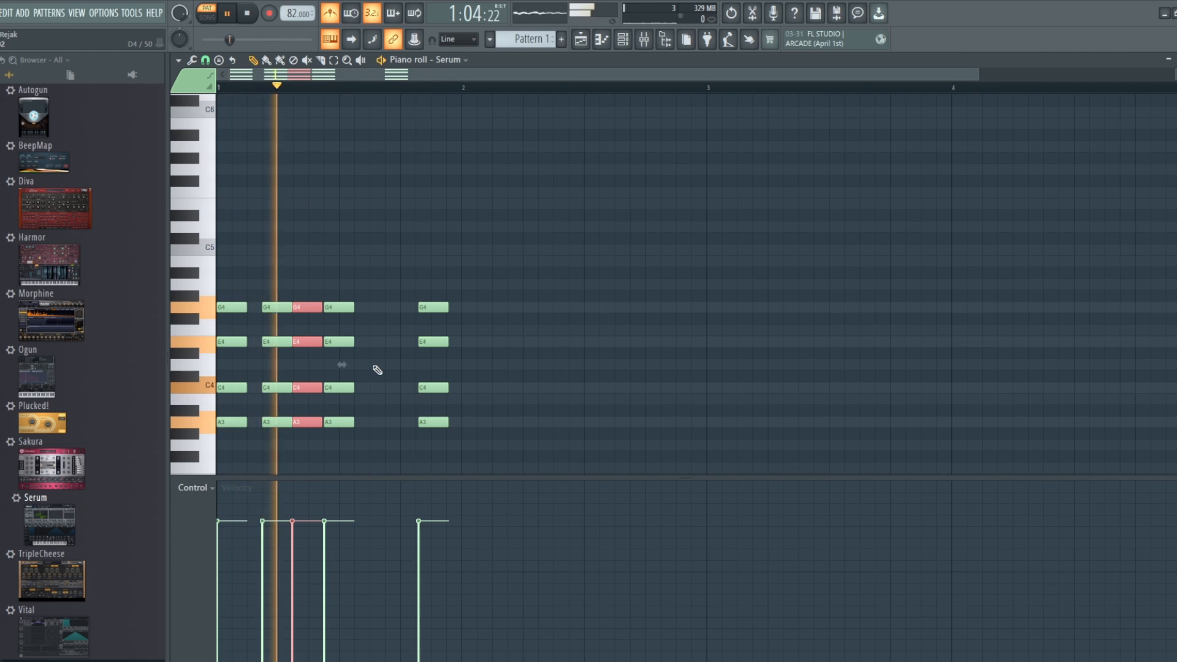
key("space")
left_click_drag(307, 313, 308, 313)
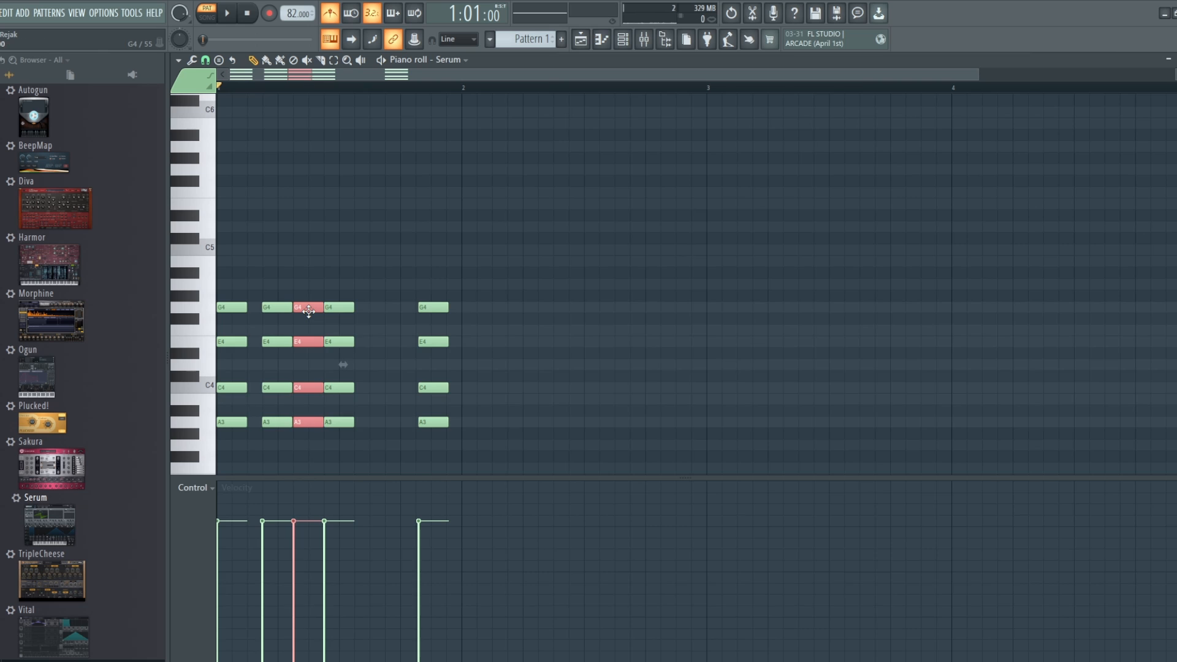
key("space")
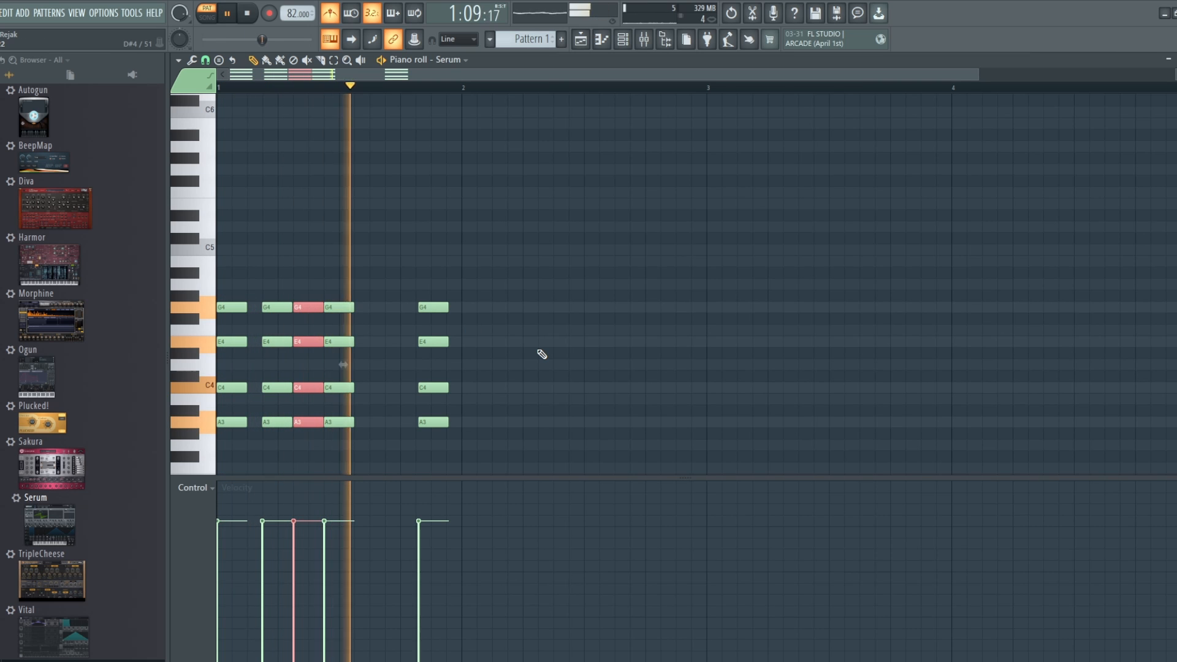
key("space")
- Arrange the last chord and its copy as two back-to-back hits from step 11, deleting the extra chord at the end of bar 1
left_click_drag(432, 439, 447, 308)
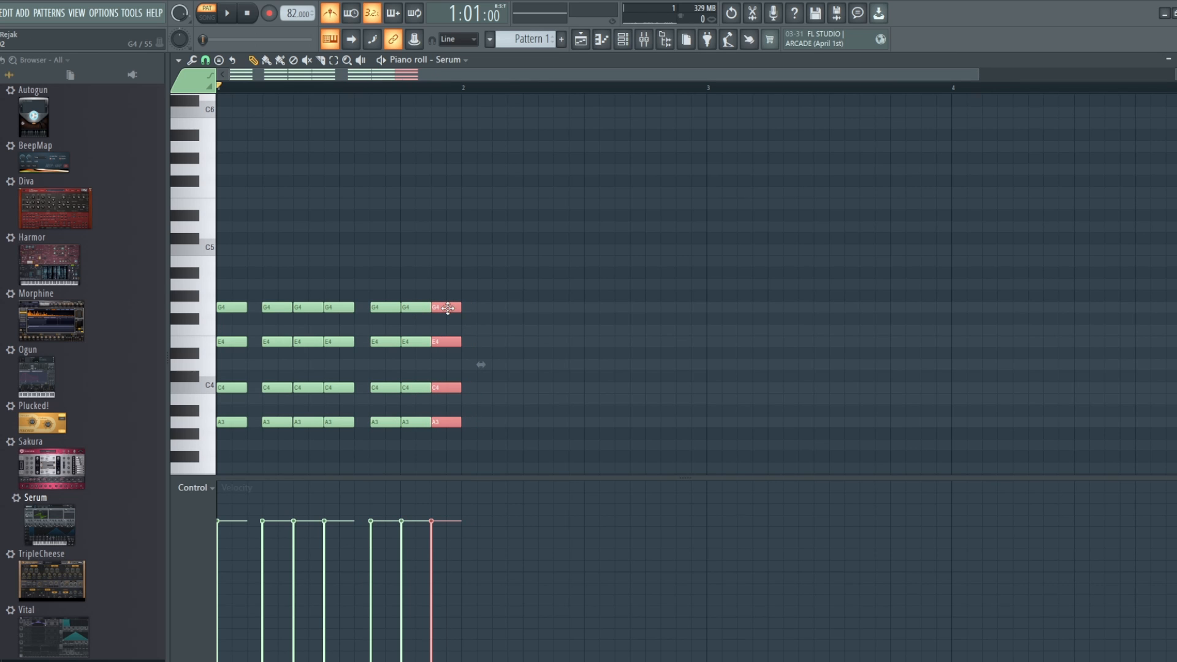
key("space")
key("Delete")
- Shorten every chord hit except the first slightly to leave small gaps, and play the pattern back
left_click_drag(451, 459, 286, 268)
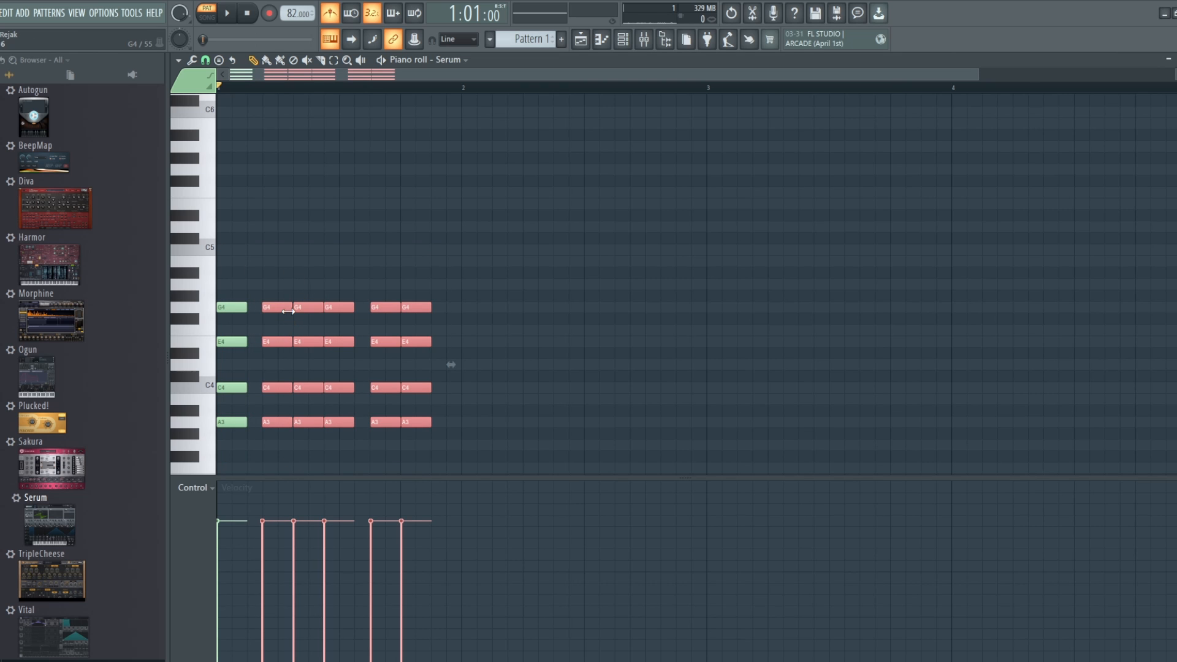
left_click_drag(288, 311, 285, 311)
key("space")
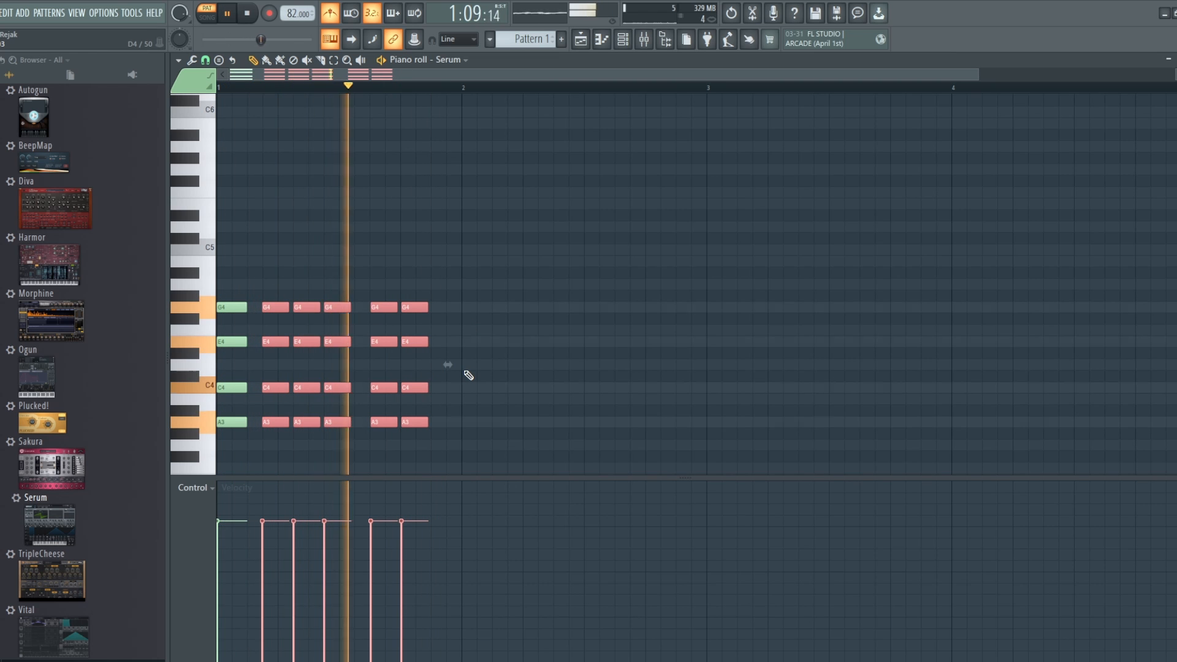
key("space")
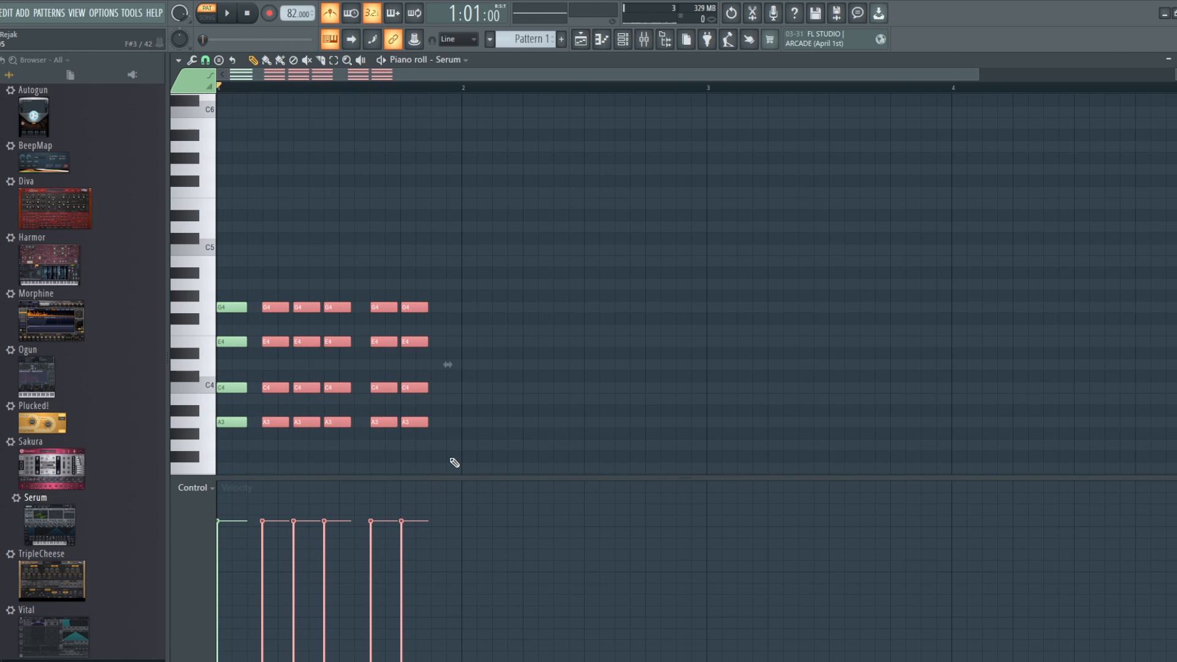
- Copy the bar 1 pattern into bar 2 three semitones higher and raise the copied D#4 notes to E4
left_click_drag(454, 462, 484, 274)
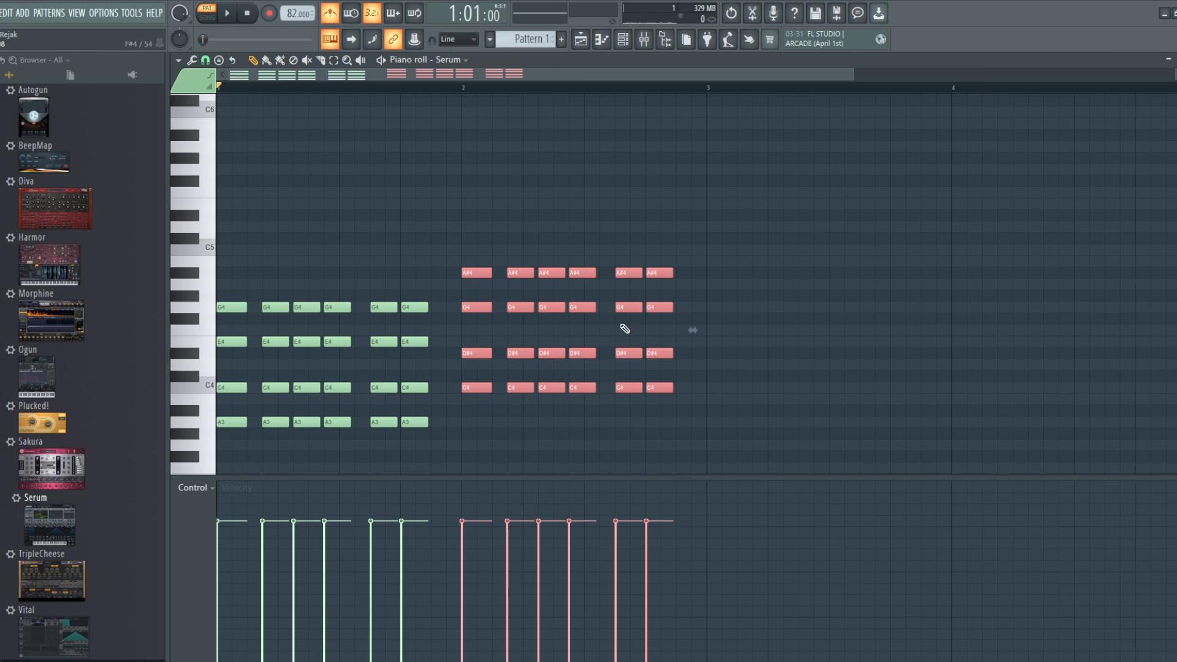
left_click_drag(716, 365, 464, 335)
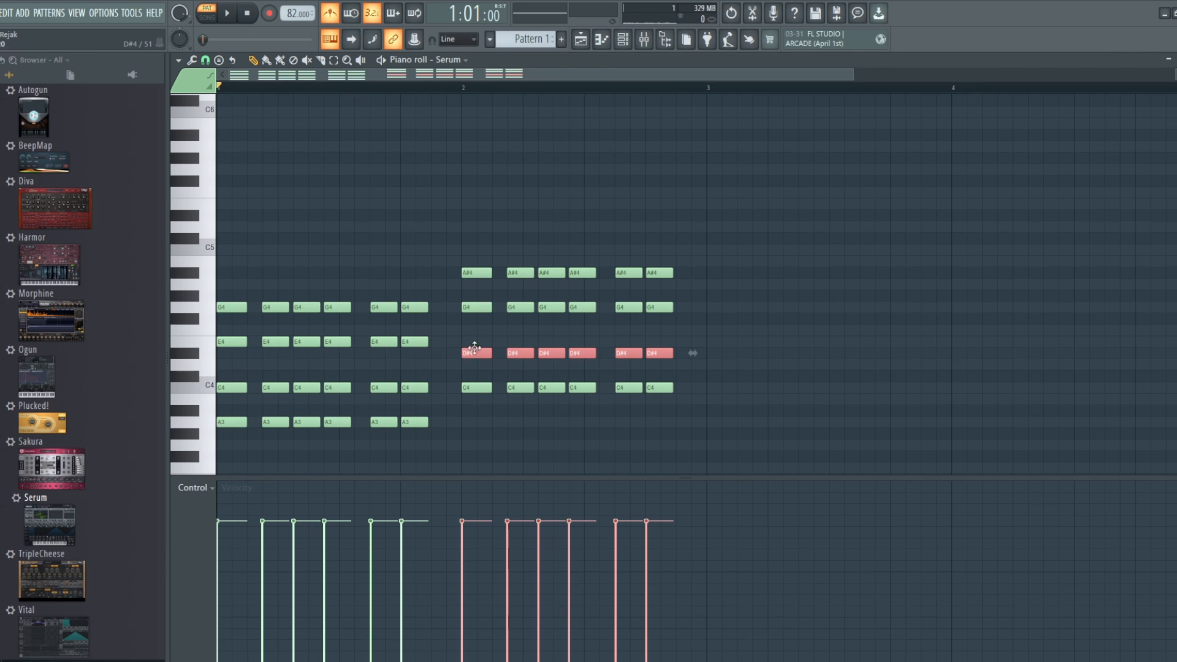
left_click_drag(475, 348, 479, 336)
- Raise the A#4 notes in bar 2 to B4 and play back the two-bar chord pattern
left_click_drag(717, 279, 473, 262)
key("space")
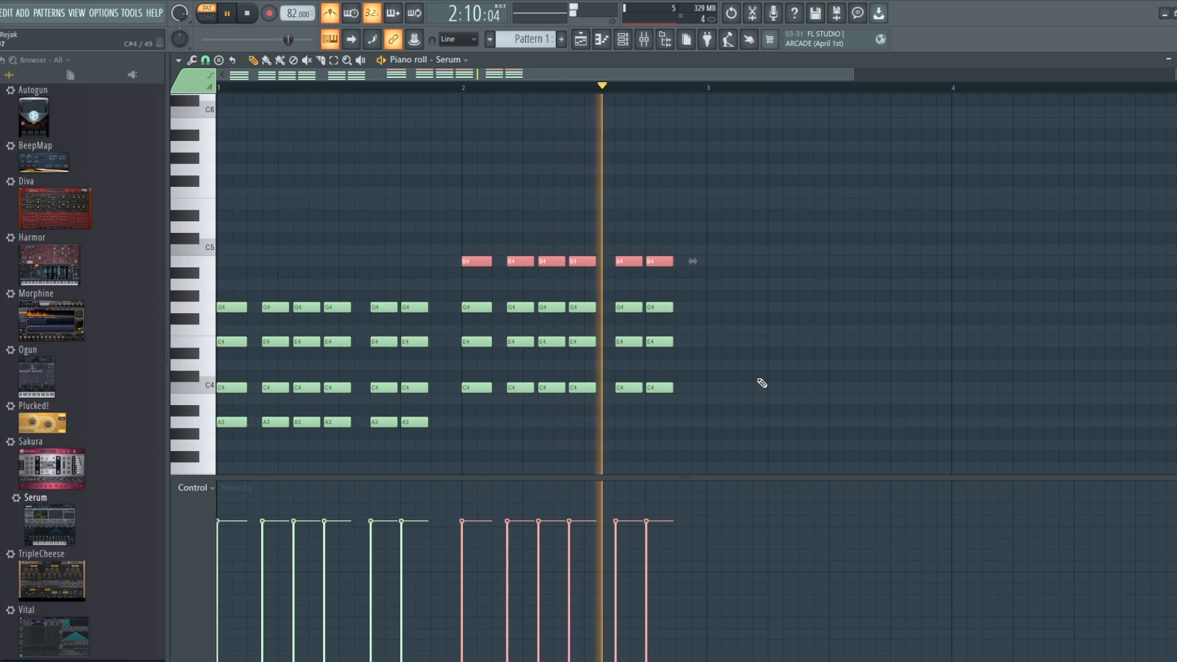
key("space")
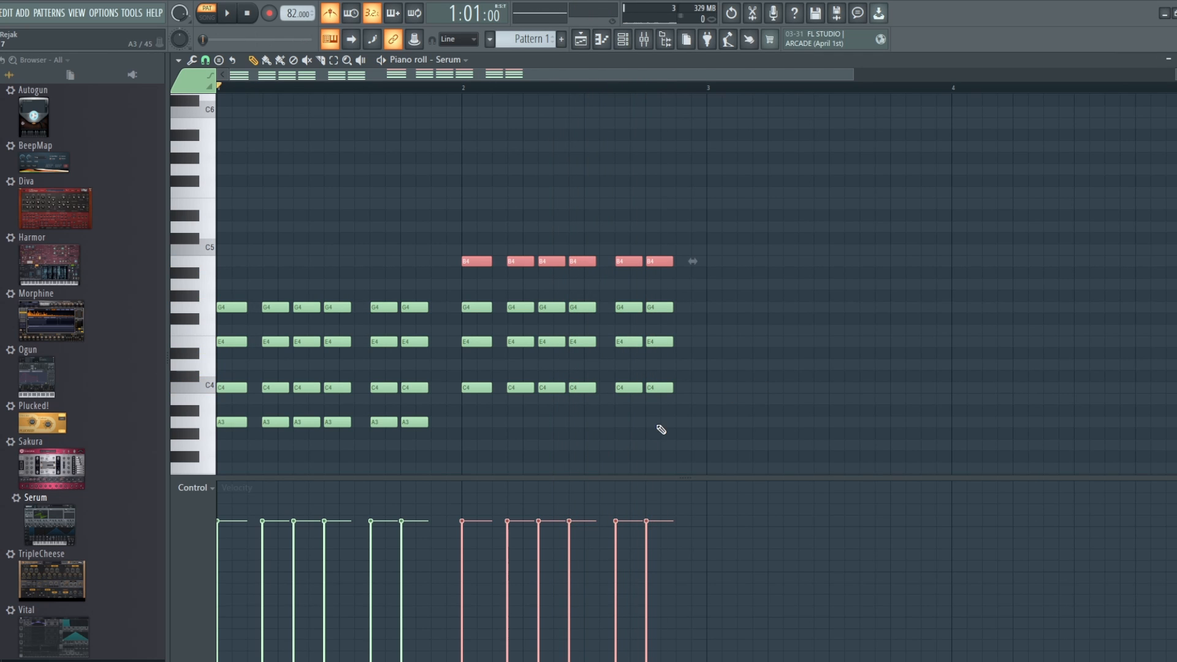
left_click(703, 428)
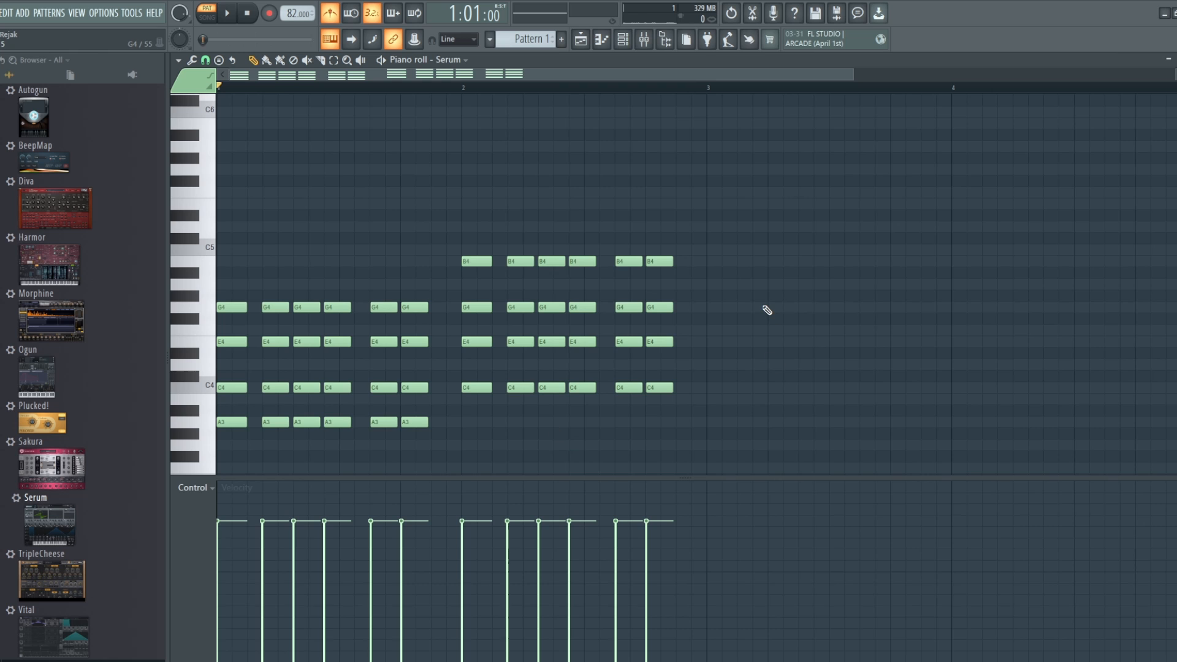
key("space")
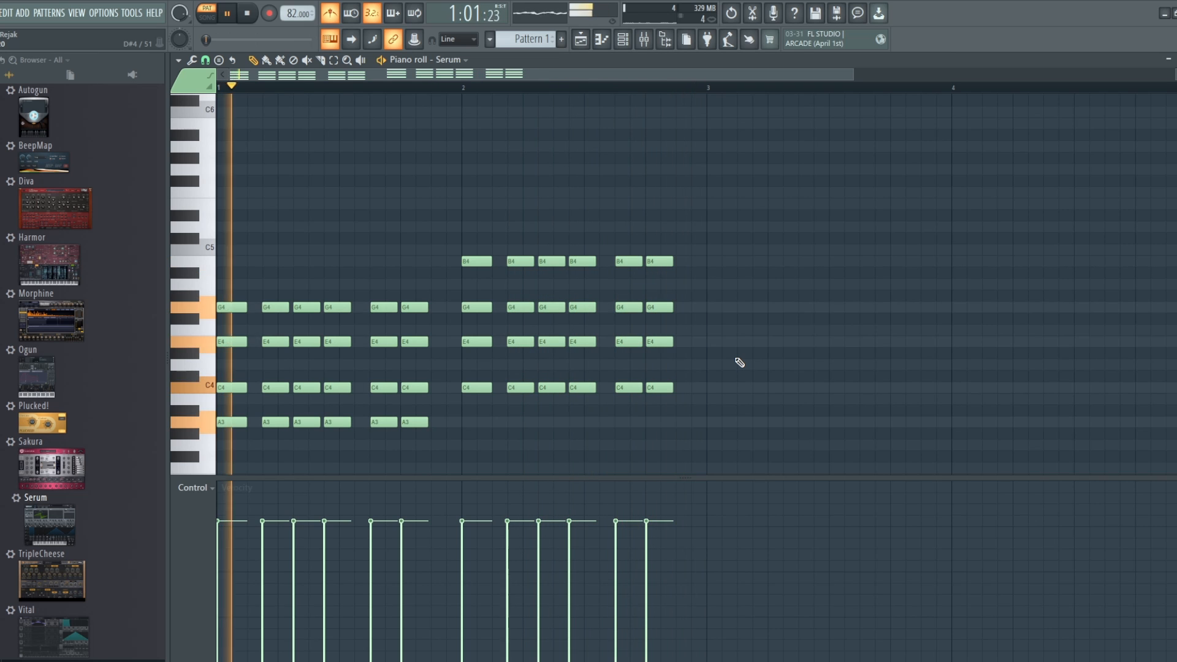
key("space")
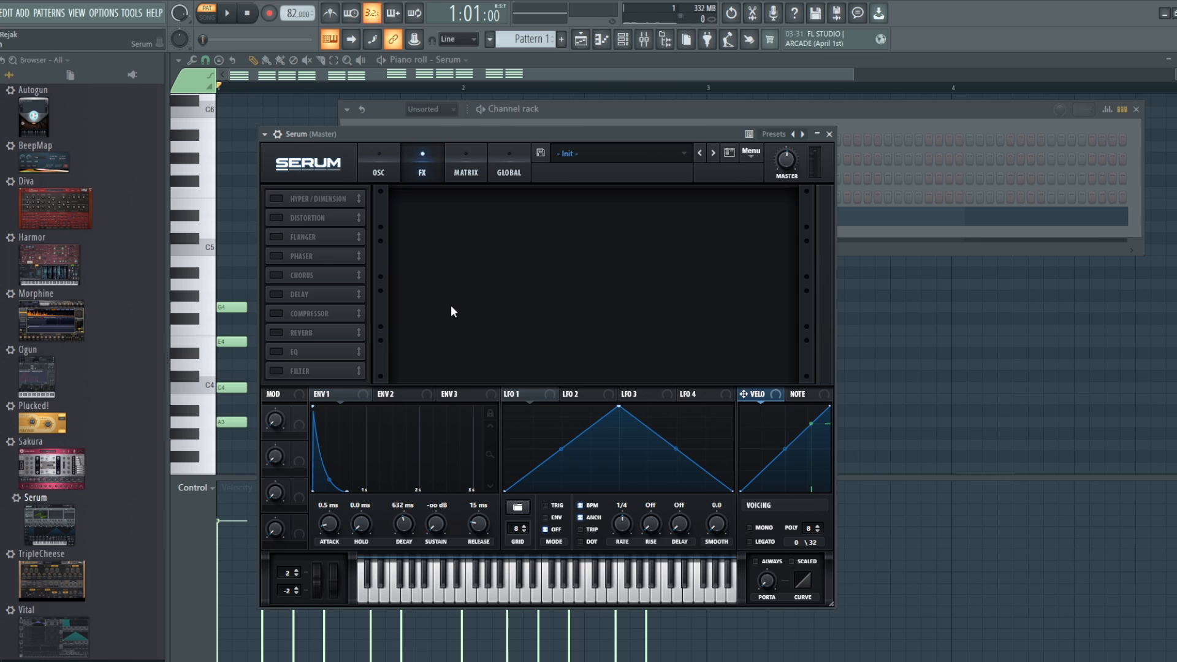
- Enable the Delay and Reverb effects, then set the delay filter to 1243 with a width of 0.8 during playback
left_click(277, 295)
left_click(276, 332)
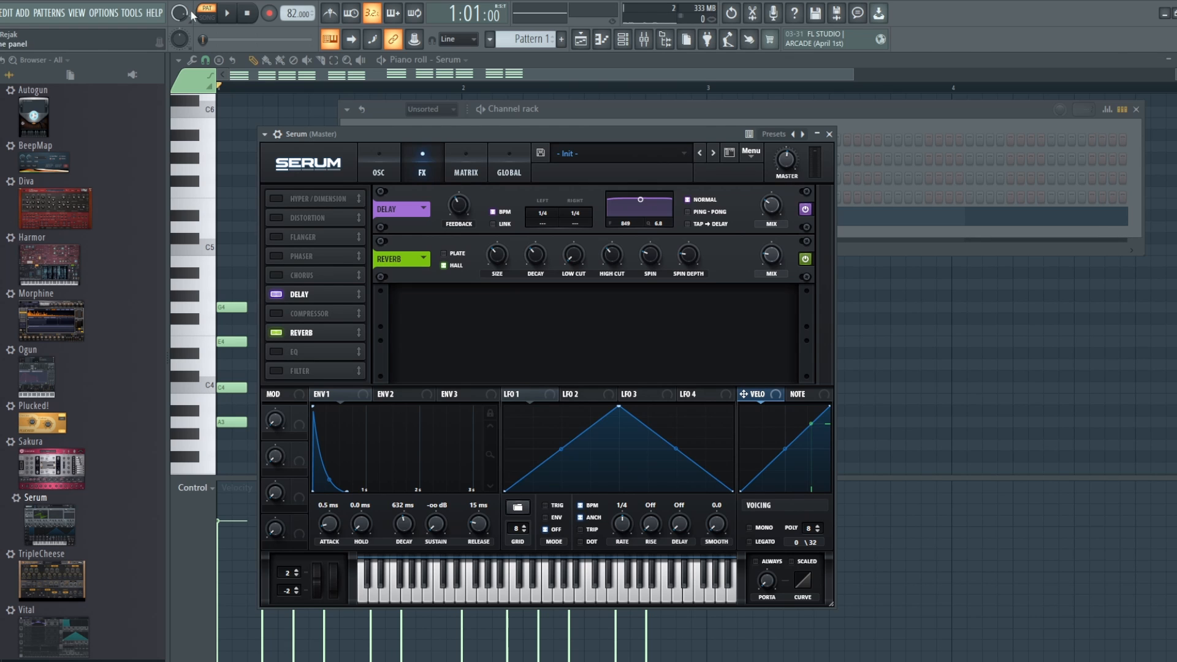
key("space")
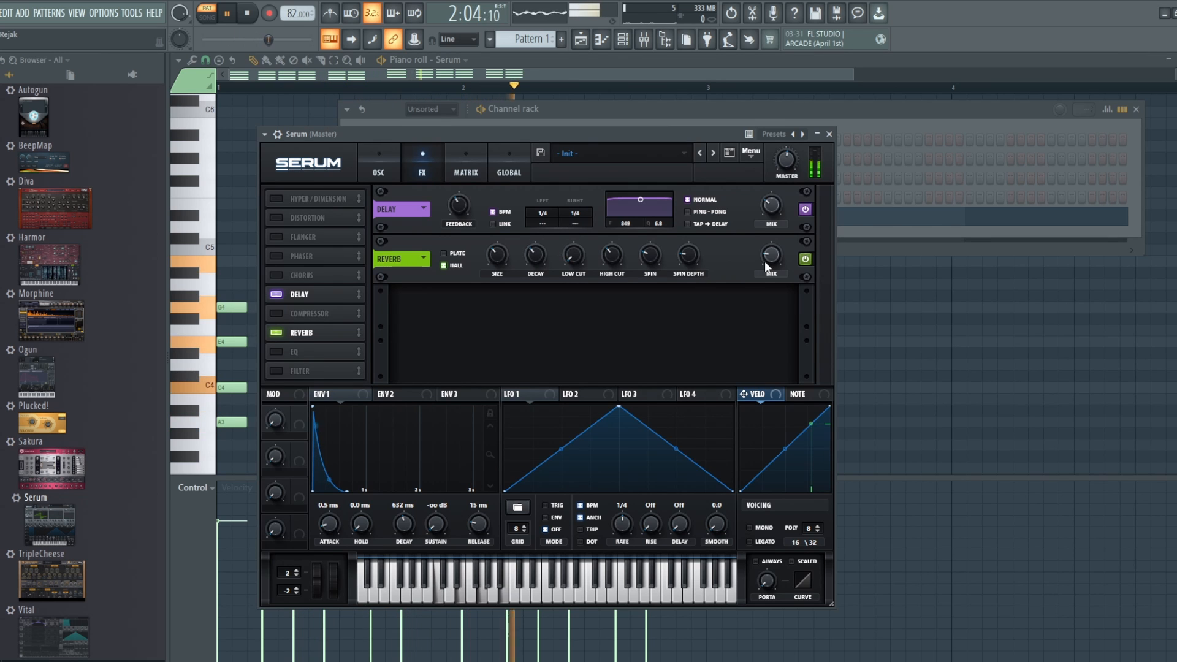
left_click_drag(640, 200, 642, 222)
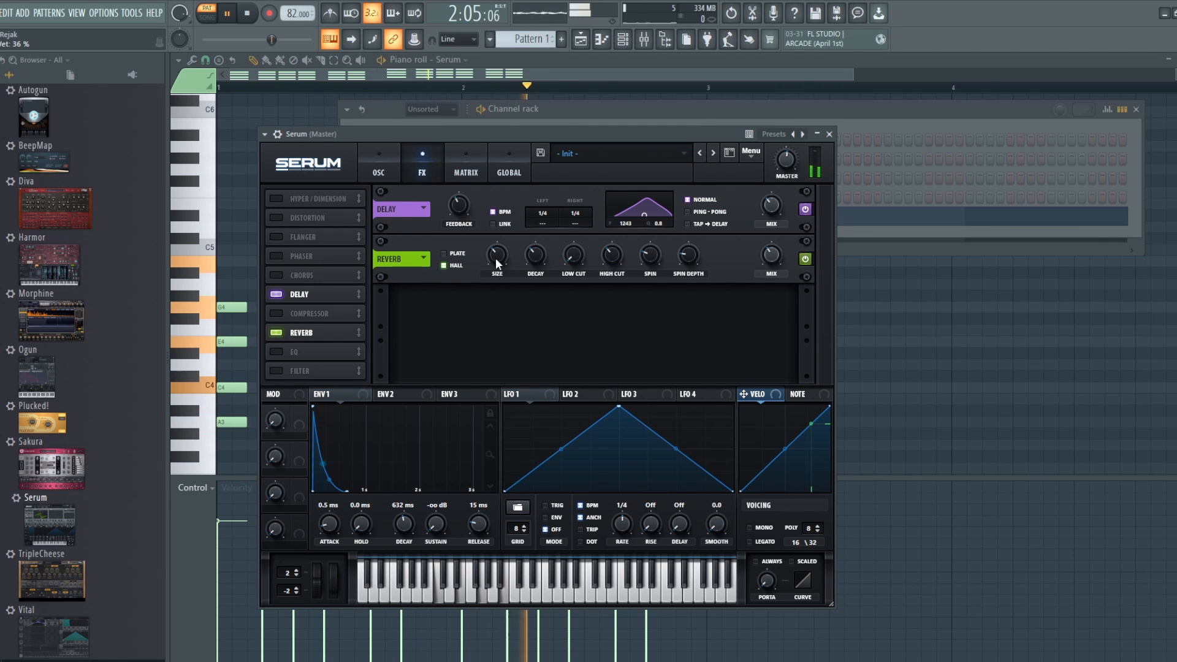
- Switch the reverb to Plate with a 41% mix and 9% low cut, and set both delay times to 1/8
left_click(445, 253)
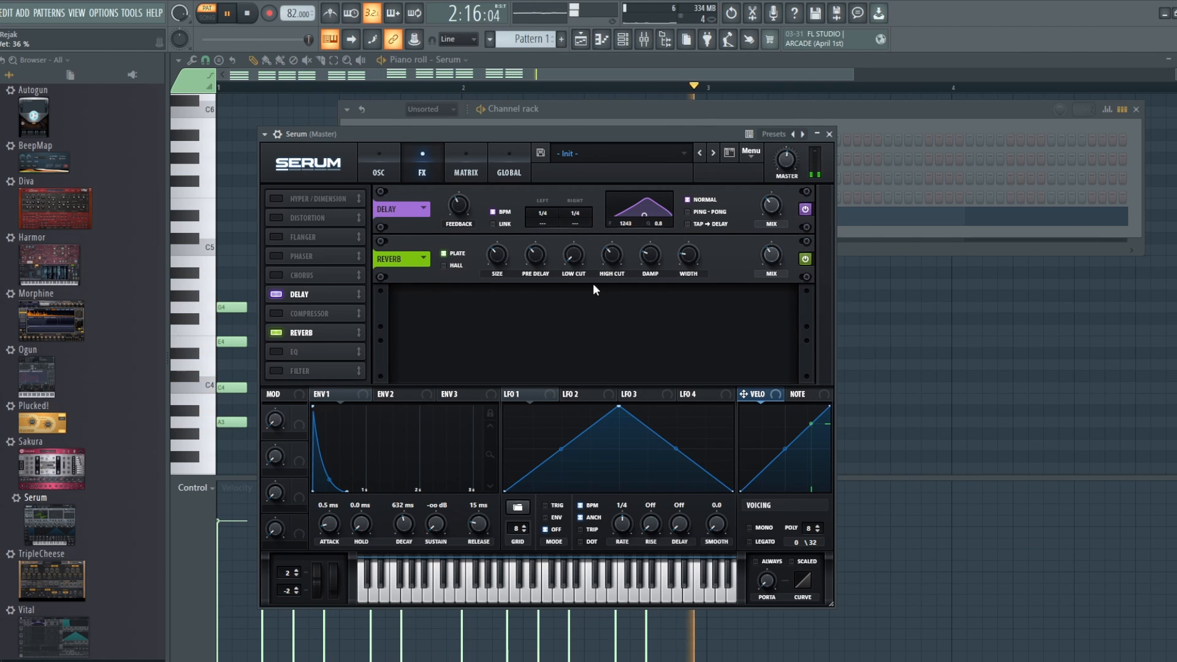
left_click_drag(561, 250, 572, 230)
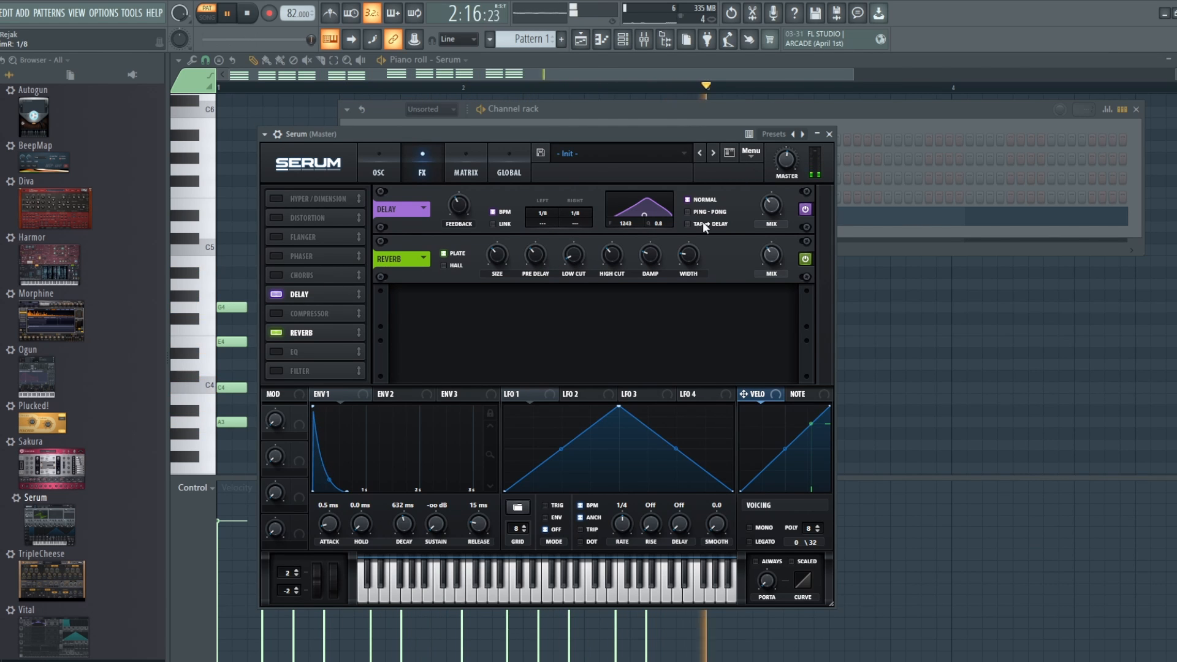
left_click_drag(778, 256, 763, 255)
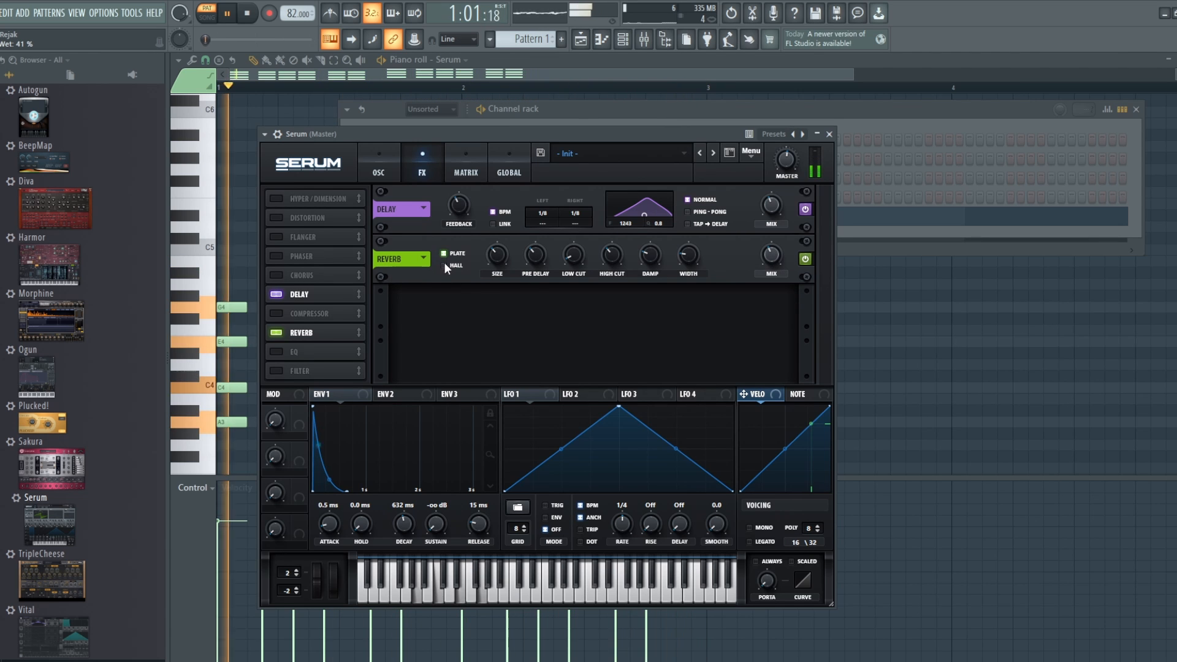
left_click_drag(504, 250, 503, 227)
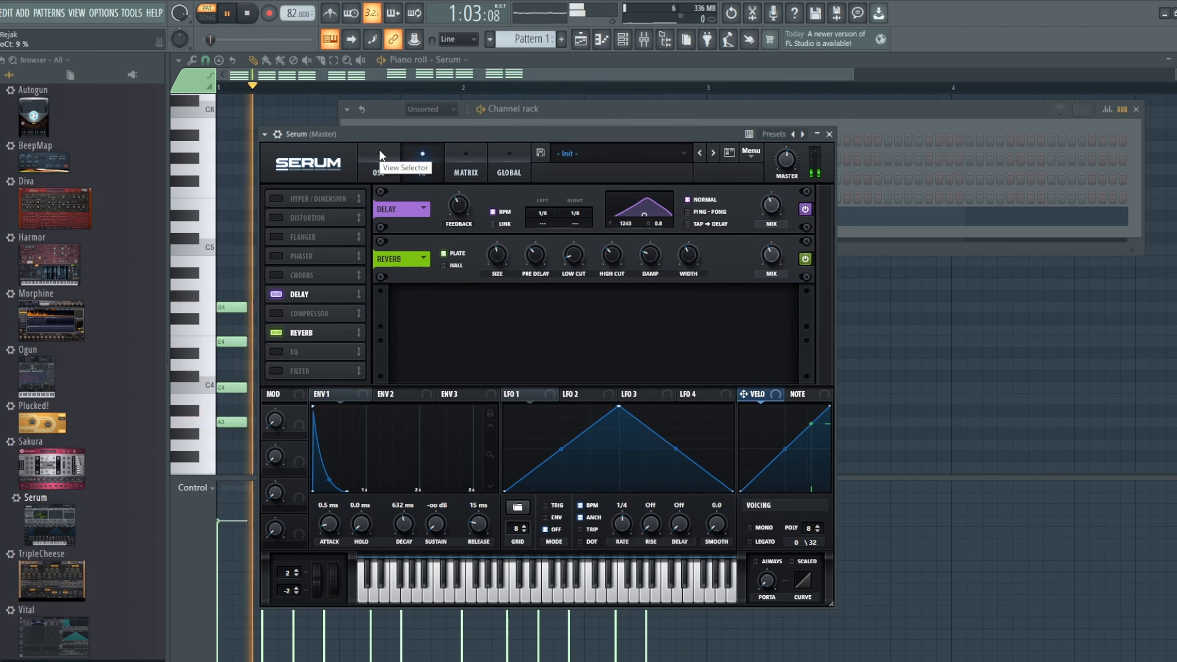
- Enable the EQ with a low-Q high-pass on its low band at 180 Hz, and widen the delay filter to 1.5
left_click(277, 351)
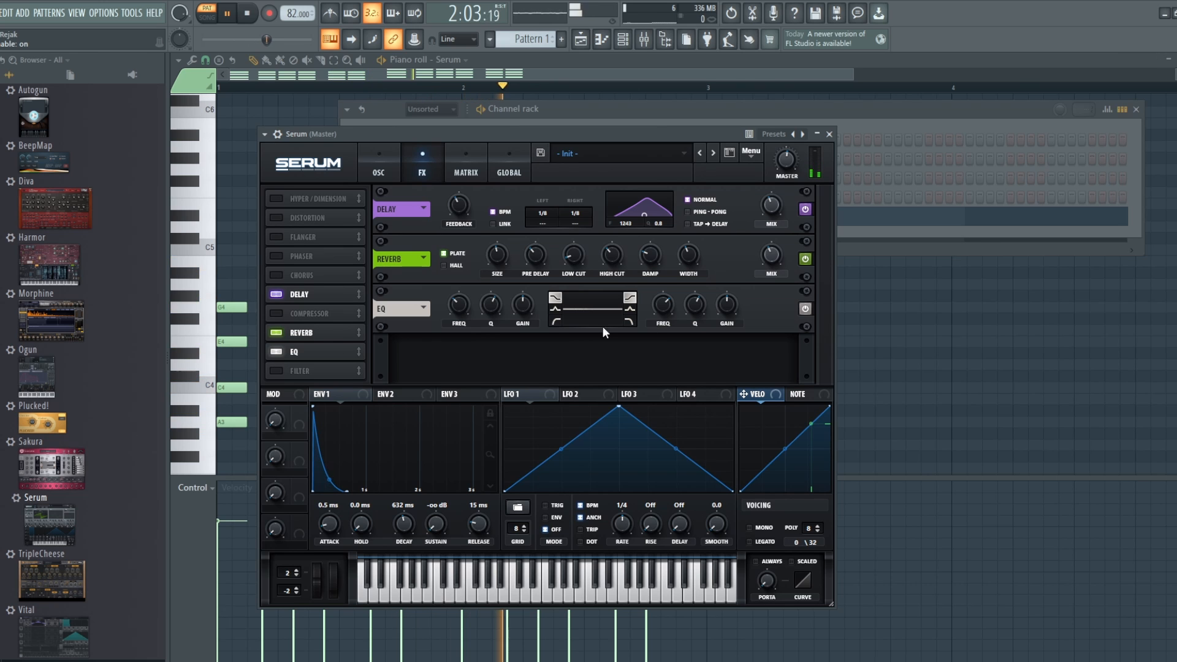
left_click(556, 323)
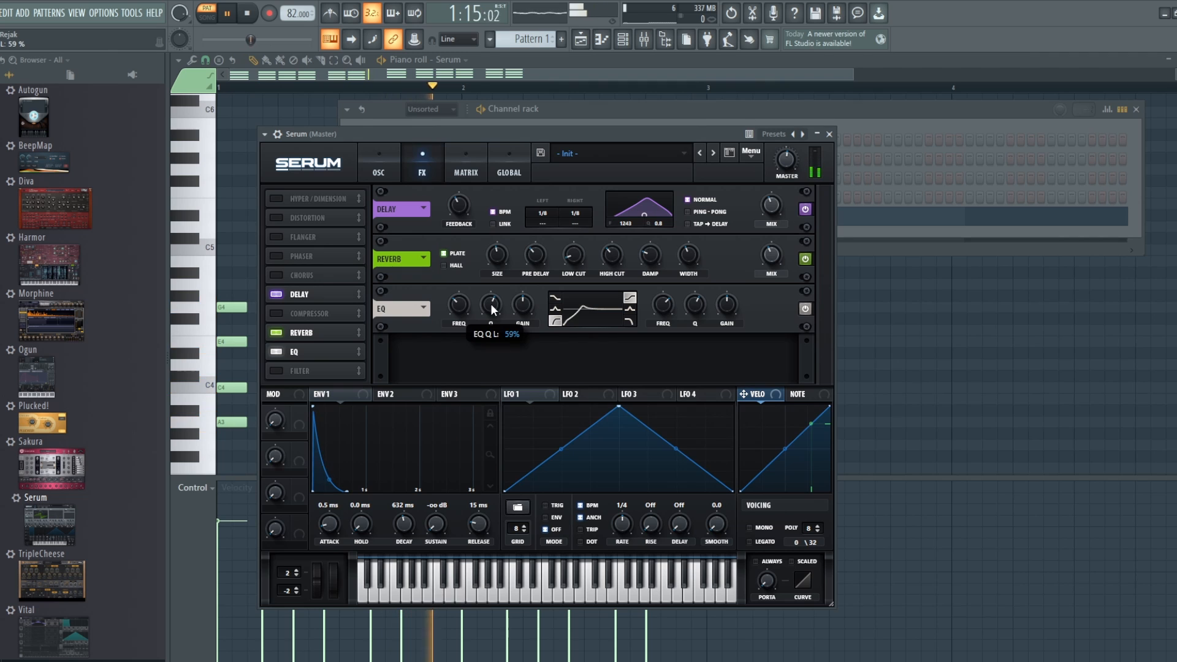
left_click_drag(490, 304, 463, 307)
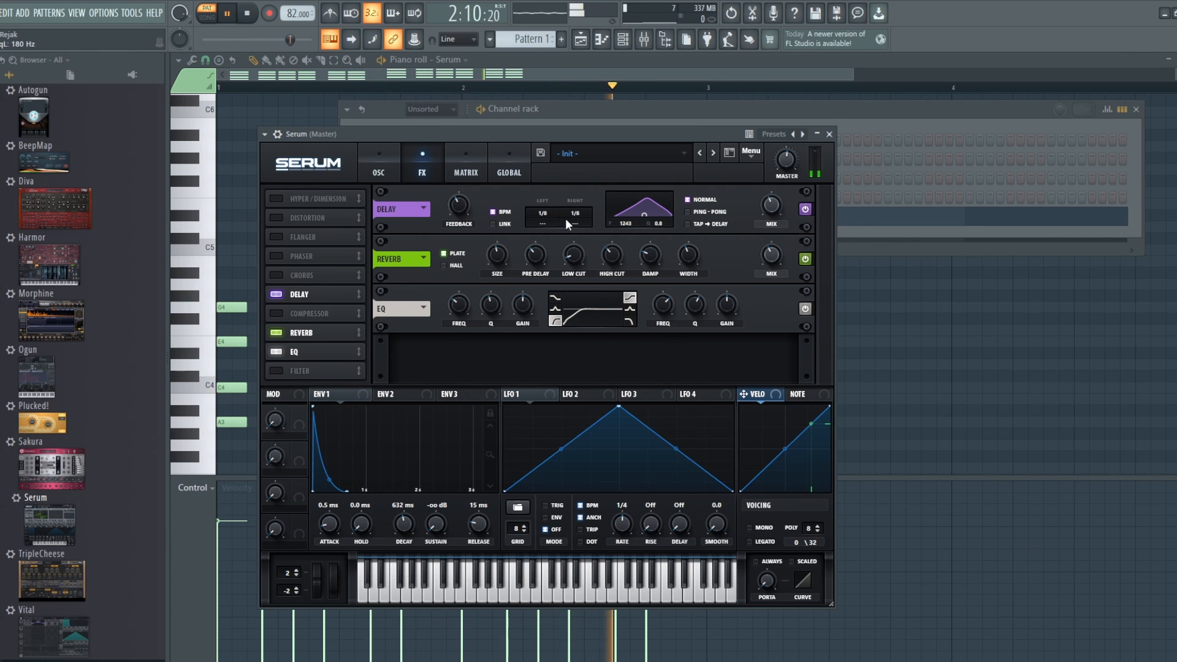
left_click_drag(650, 212, 642, 215)
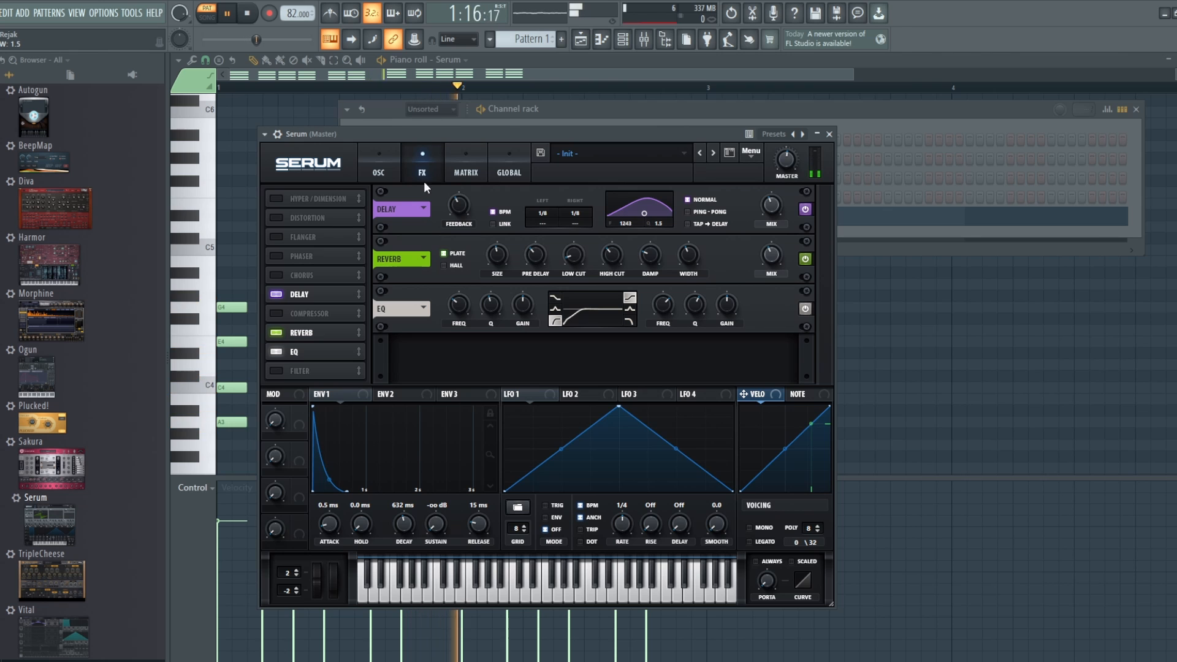
- Lower the low-pass filter's cutoff to 455 Hz
left_click(378, 167)
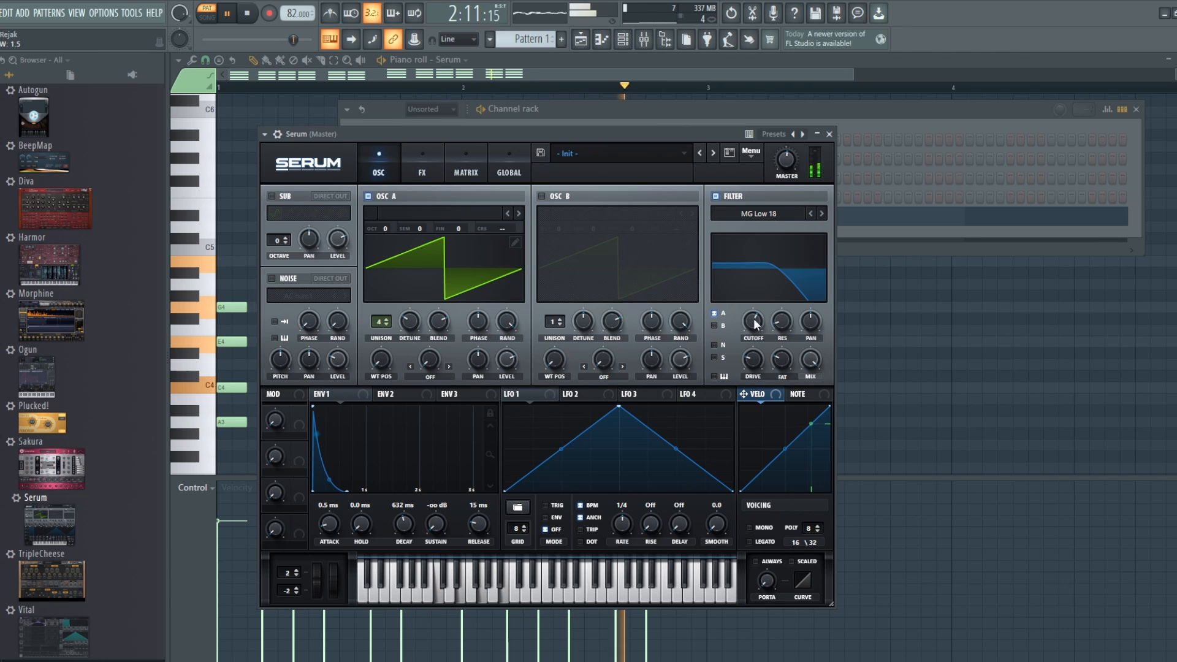
mouse_move(745, 325)
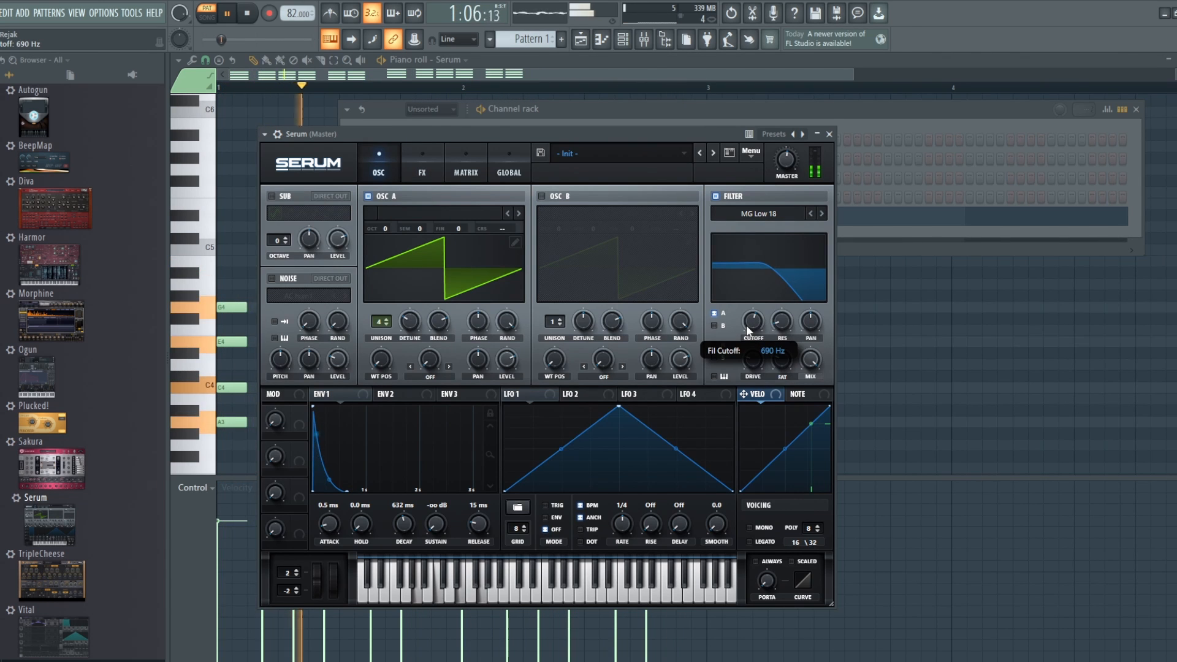
left_click_drag(746, 325, 745, 328)
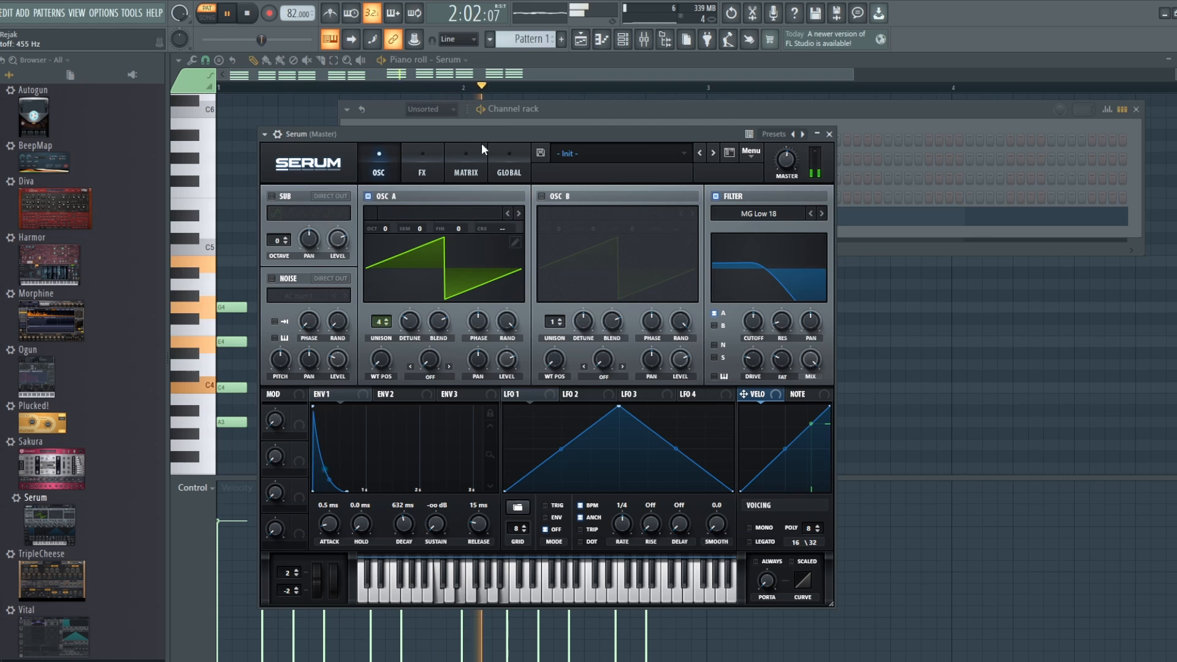
- Raise the reverb mix to 49%
left_click(422, 169)
mouse_move(770, 252)
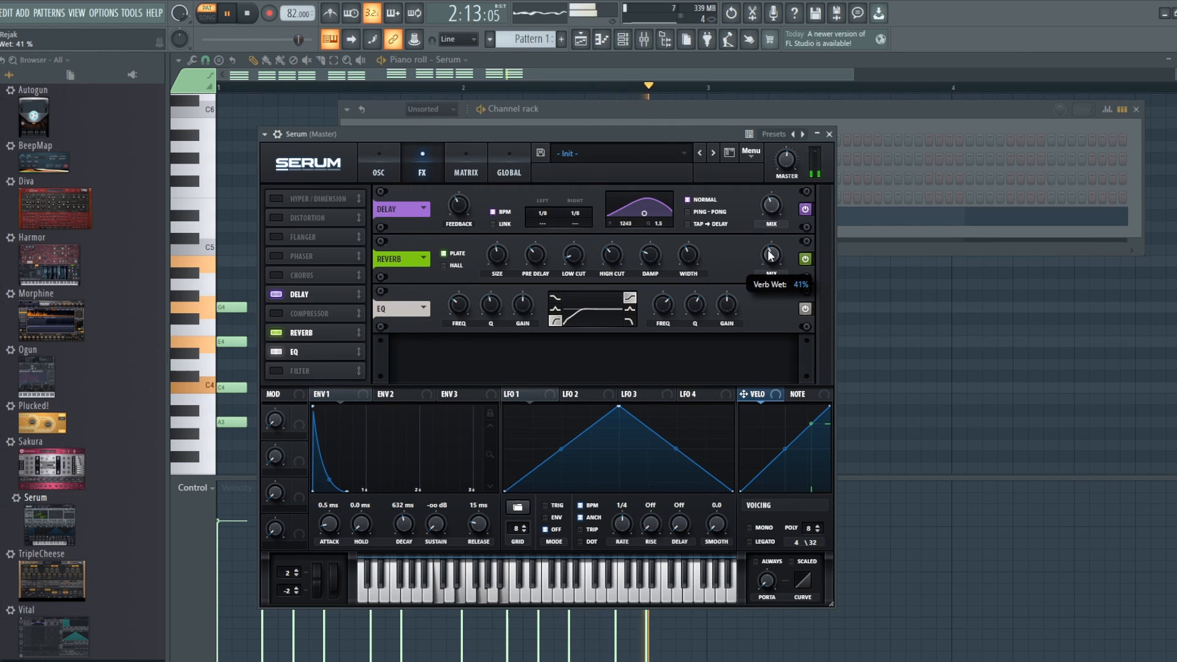
left_click_drag(770, 252, 766, 237)
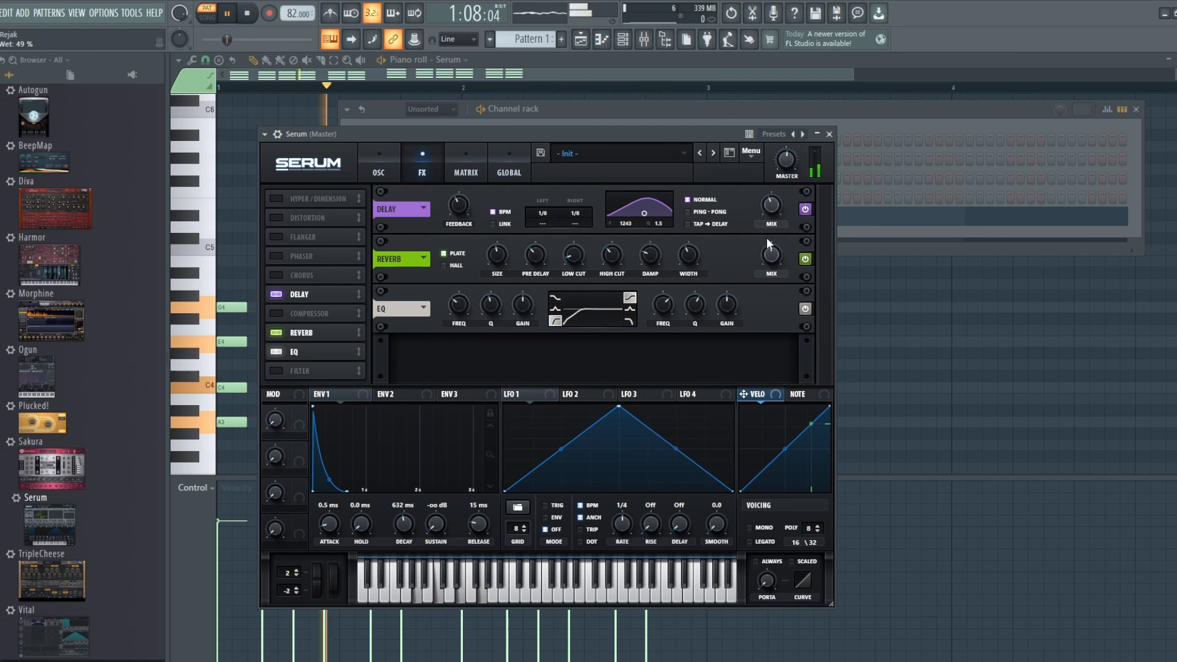
- Enable the Chorus effect and, while the pattern plays, set its rate to 0.05 Hz, raise its low-pass filter, and set the mix to 43%
left_click(383, 167)
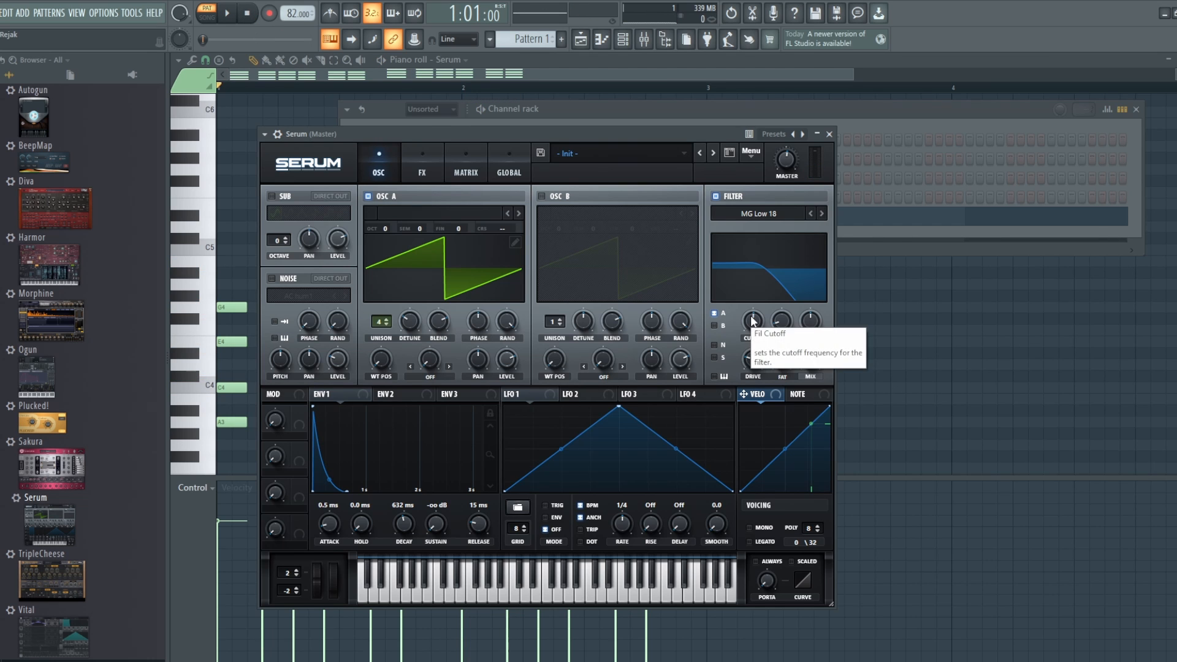
left_click(424, 170)
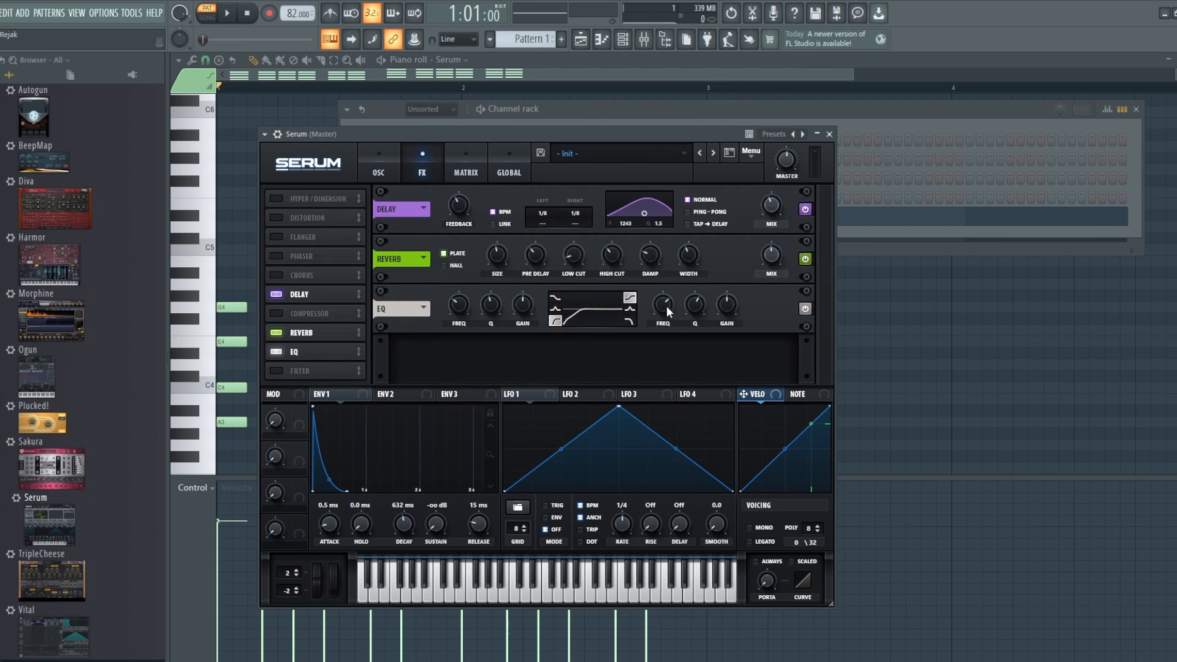
left_click(277, 275)
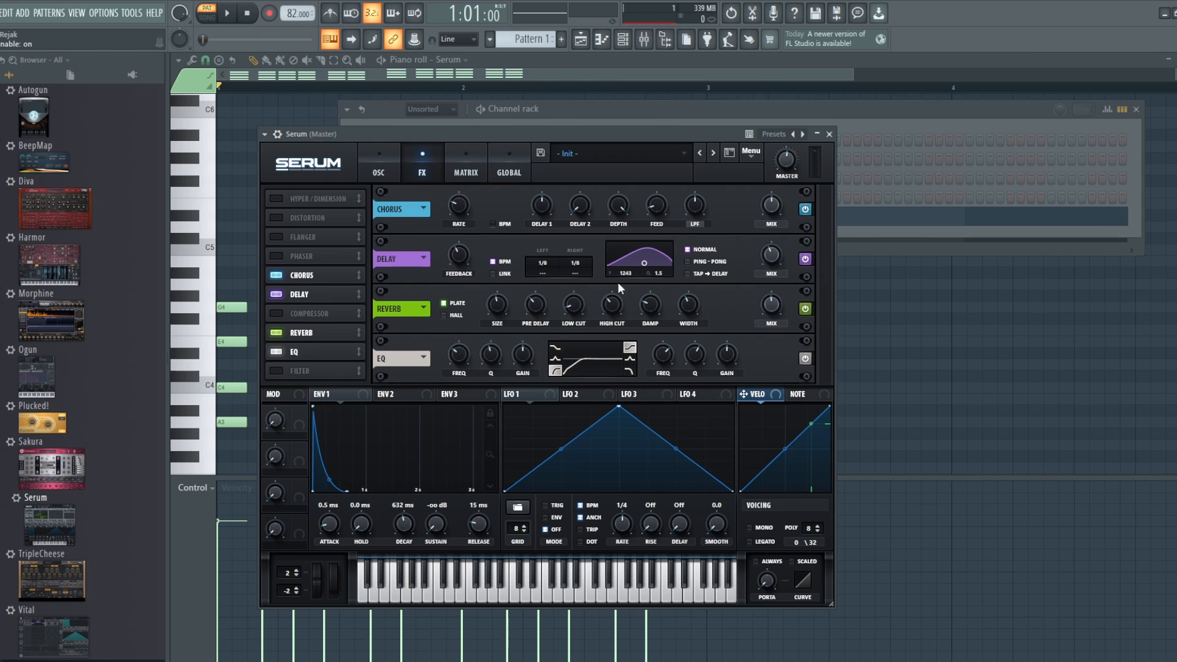
left_click(222, 14)
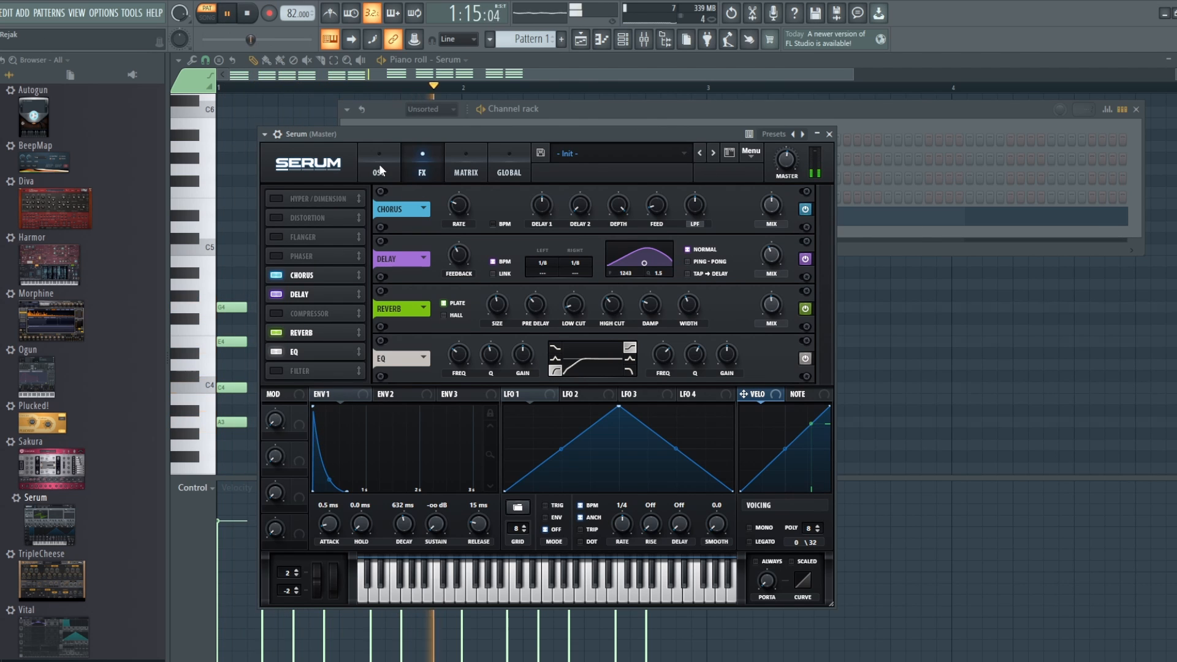
left_click_drag(458, 205, 458, 209)
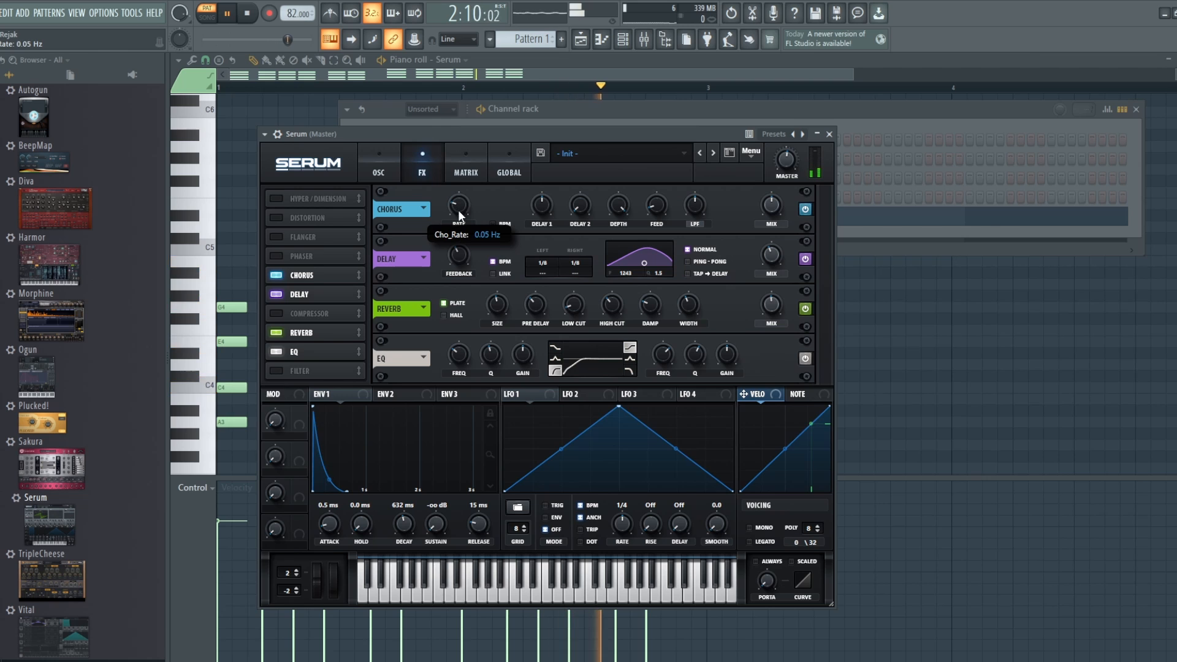
left_click_drag(704, 207, 696, 160)
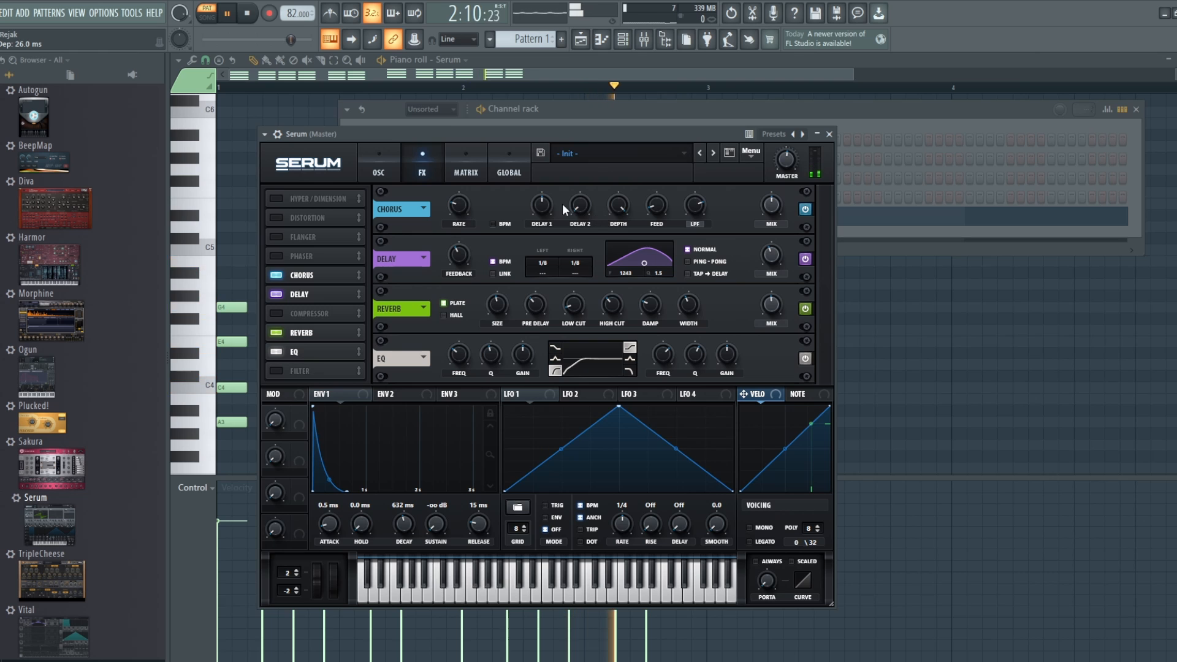
left_click_drag(768, 204, 760, 202)
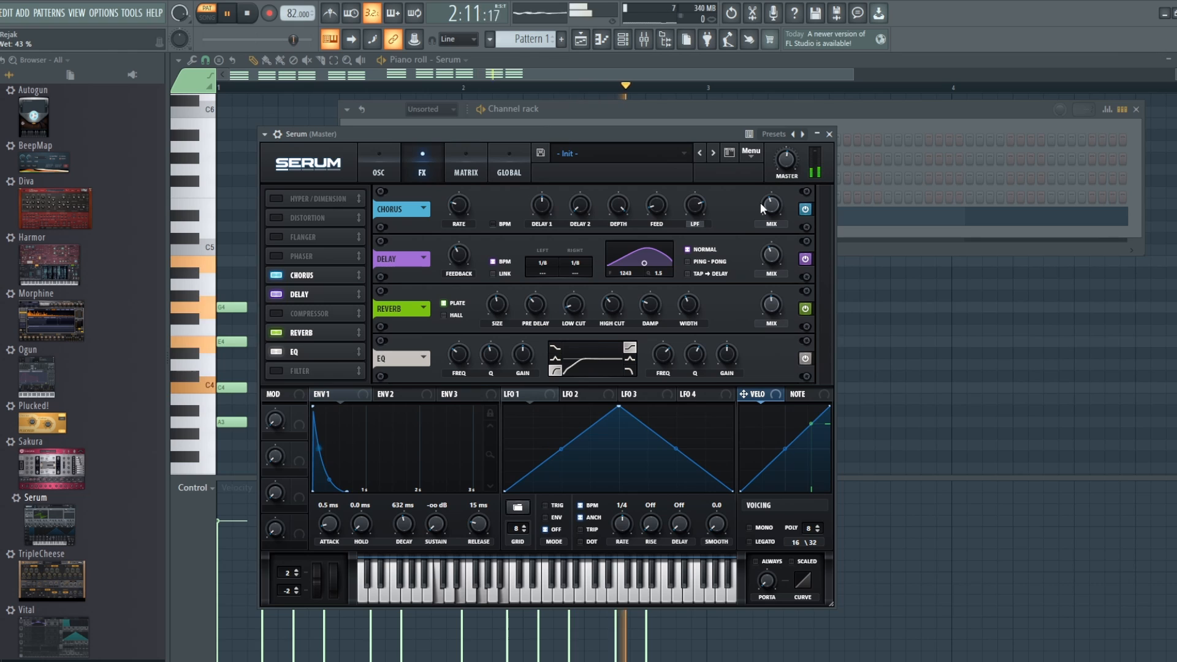
key("space")
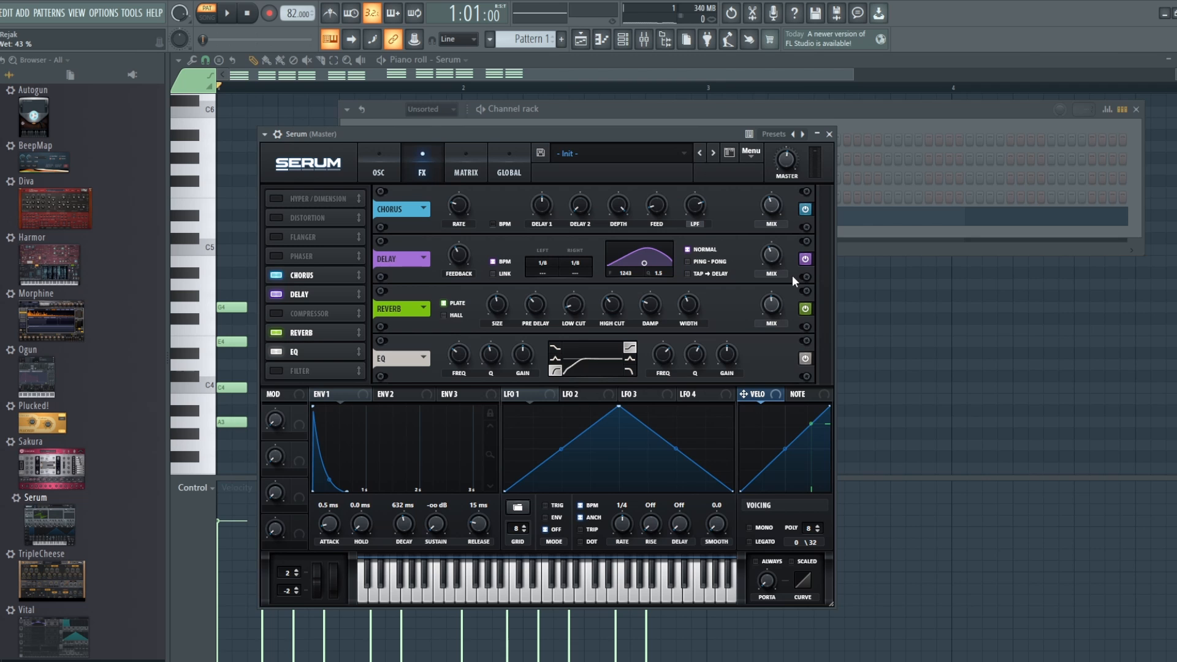
- Assign LFO 1 to oscillator A's fine tuning with a reduced amount, and raise the filter cutoff to 1288 Hz during playback
left_click(386, 157)
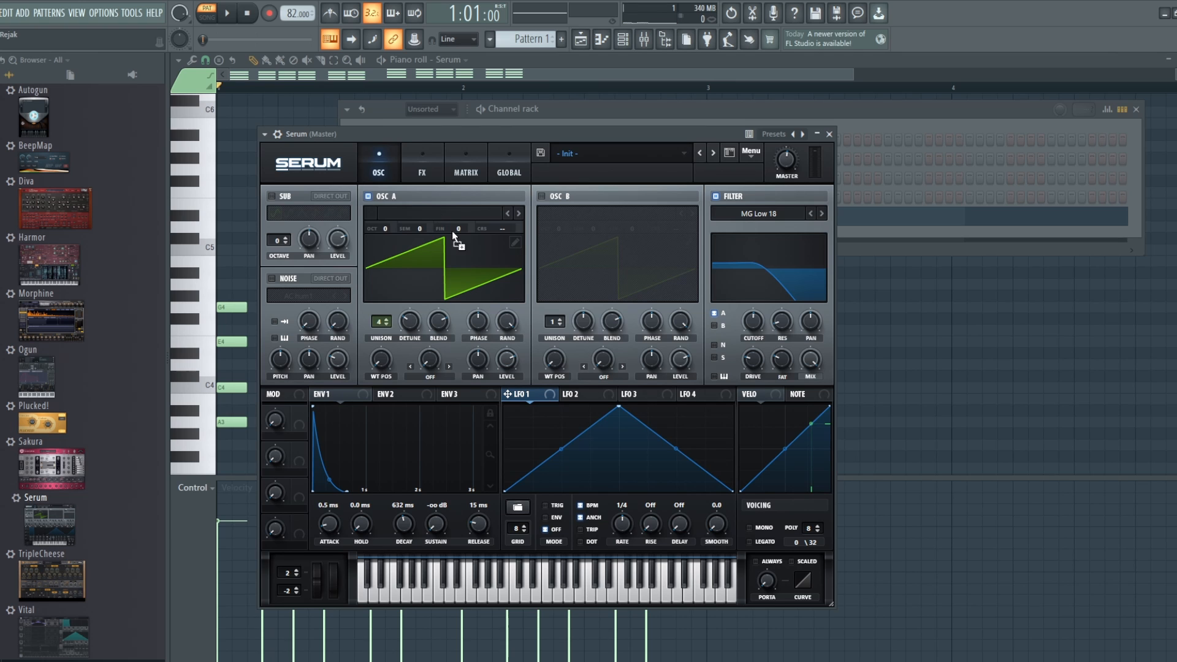
left_click(225, 15)
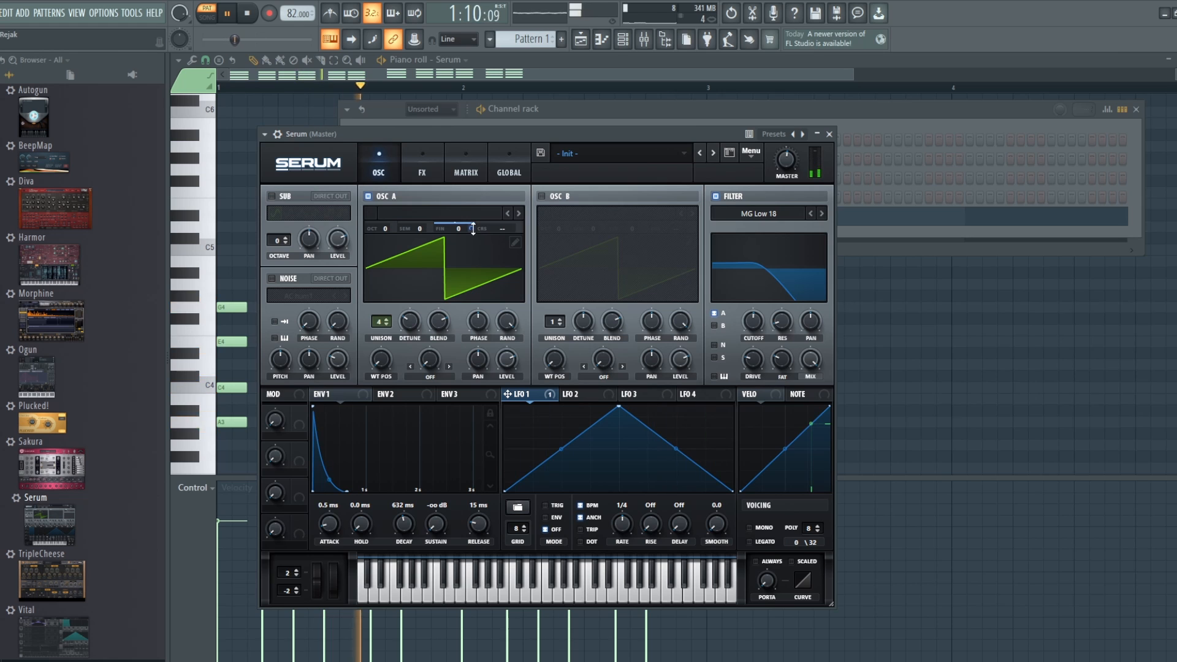
left_click_drag(473, 229, 473, 293)
mouse_move(748, 329)
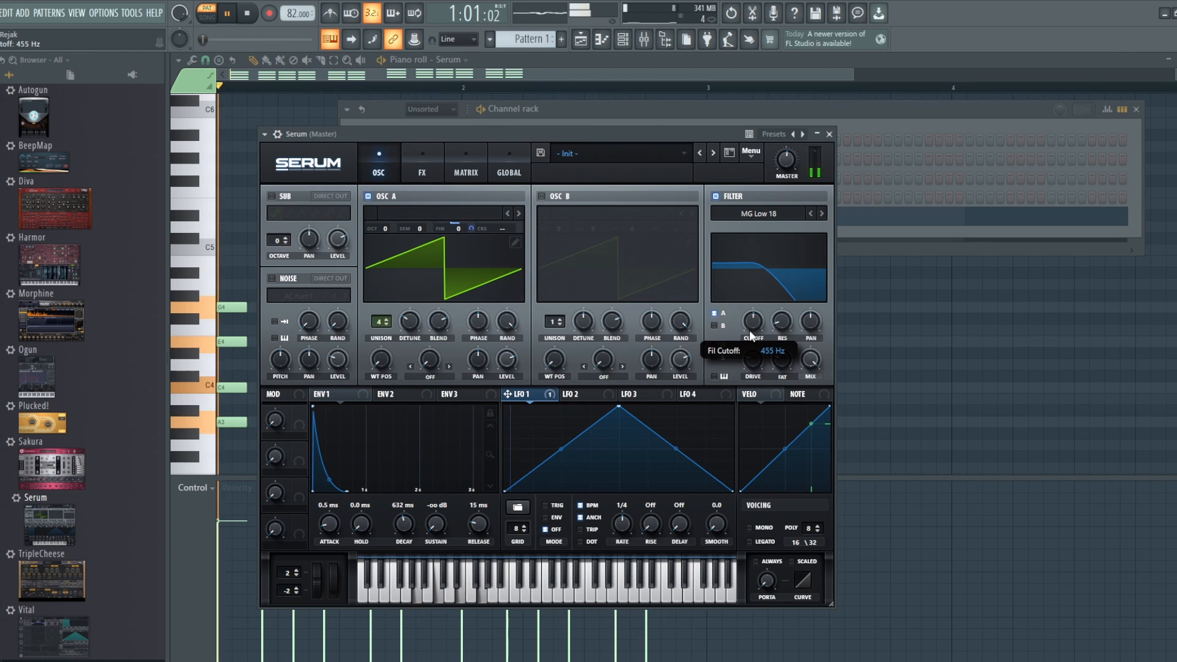
left_click_drag(749, 330, 744, 306)
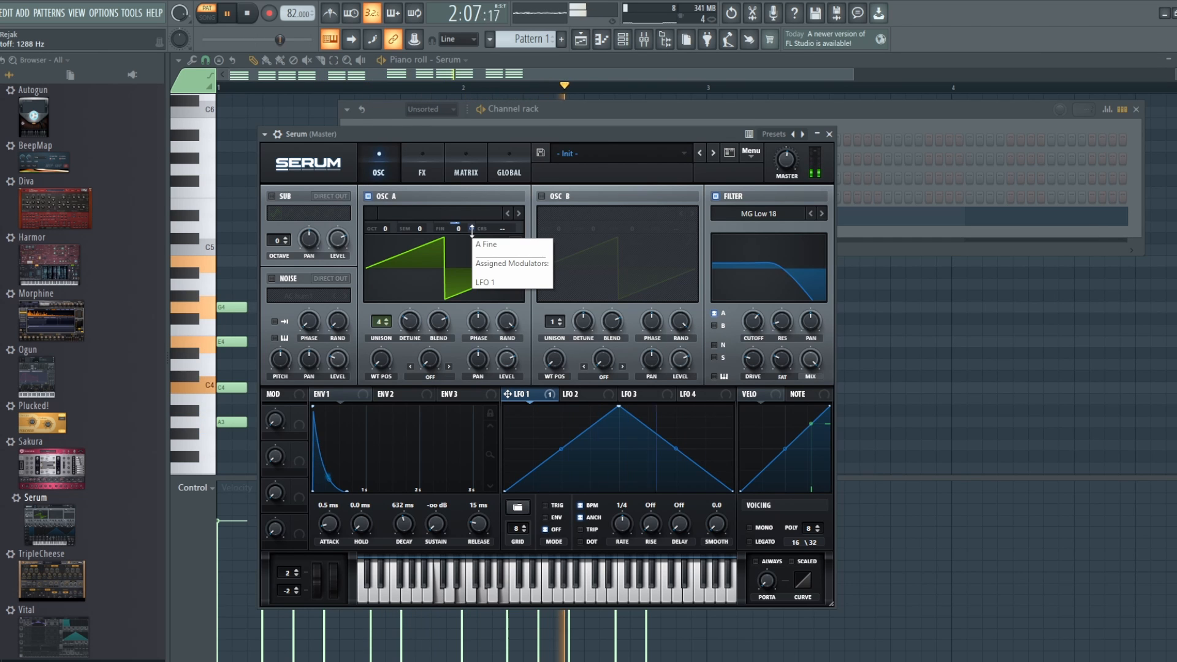
- Slow LFO 1's rate to 1/2 and set its modulation amount on oscillator A's fine tuning to 17
mouse_move(471, 232)
left_mouse_down()
mouse_move(467, 203)
mouse_move(468, 215)
left_mouse_up()
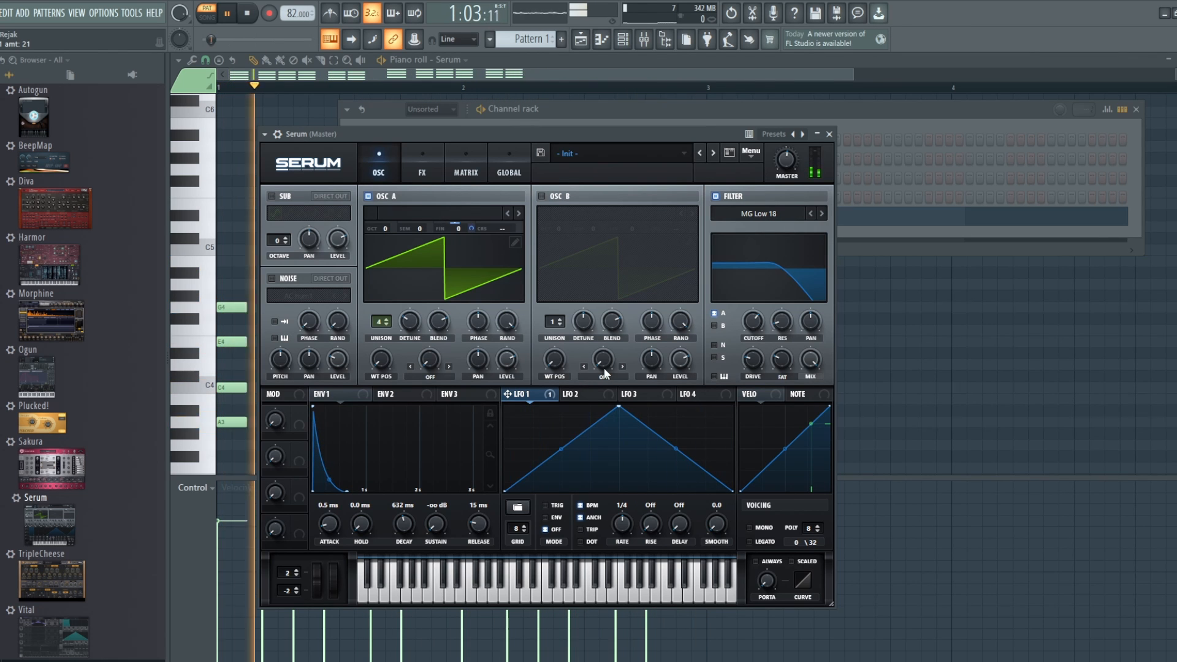
left_click_drag(620, 526, 620, 535)
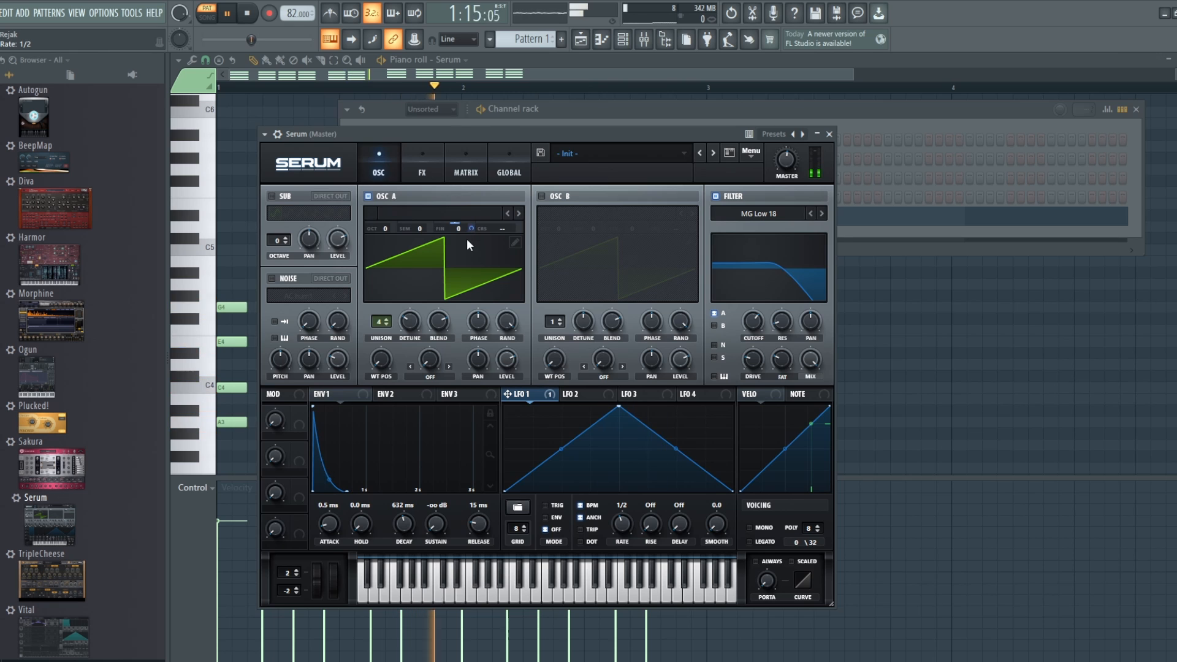
mouse_move(468, 227)
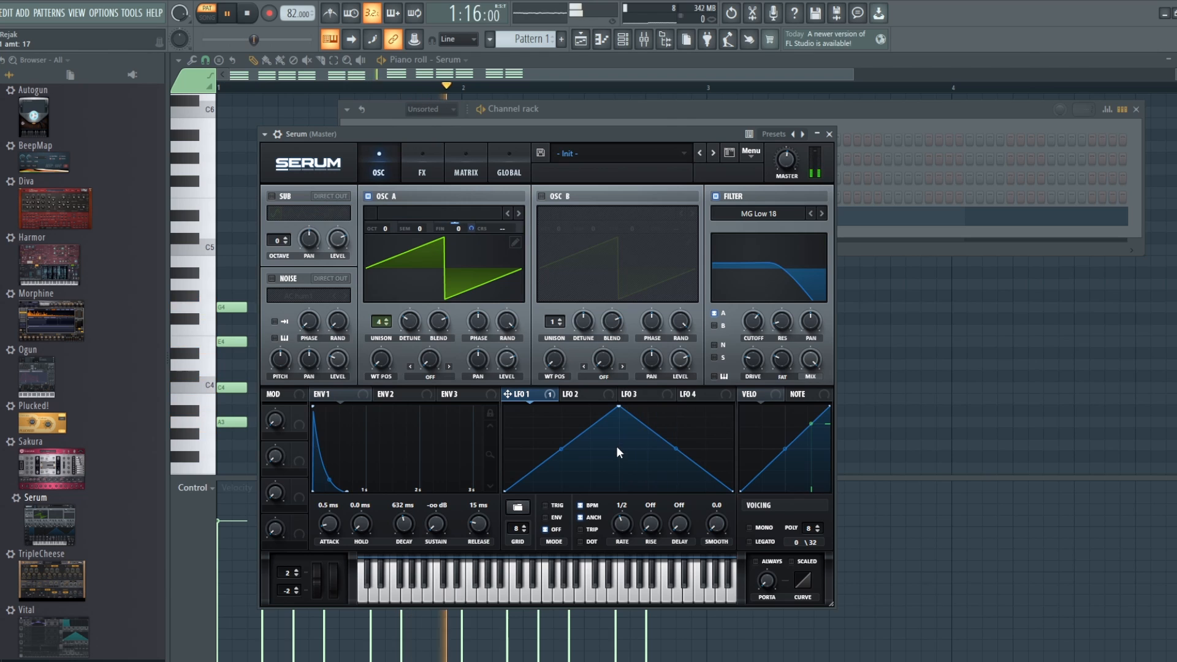
left_click(248, 19)
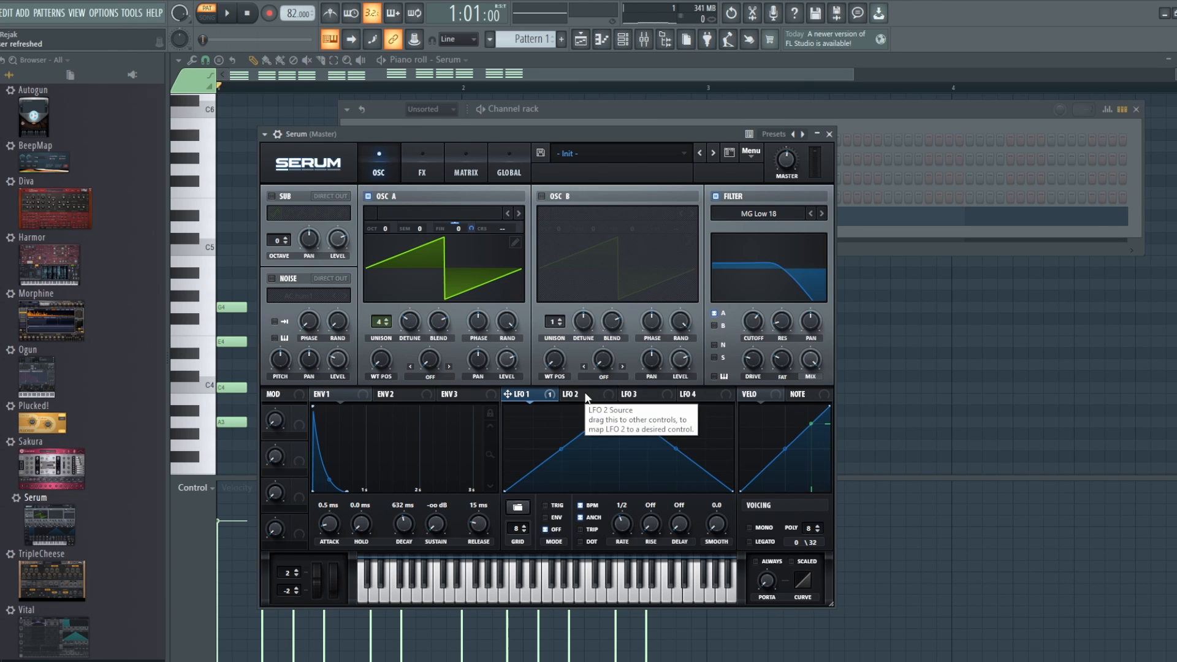
- Assign LFO 2 to oscillator A's fine tuning with an amount of 5, and set its rate to 1/8 during playback
left_click(229, 18)
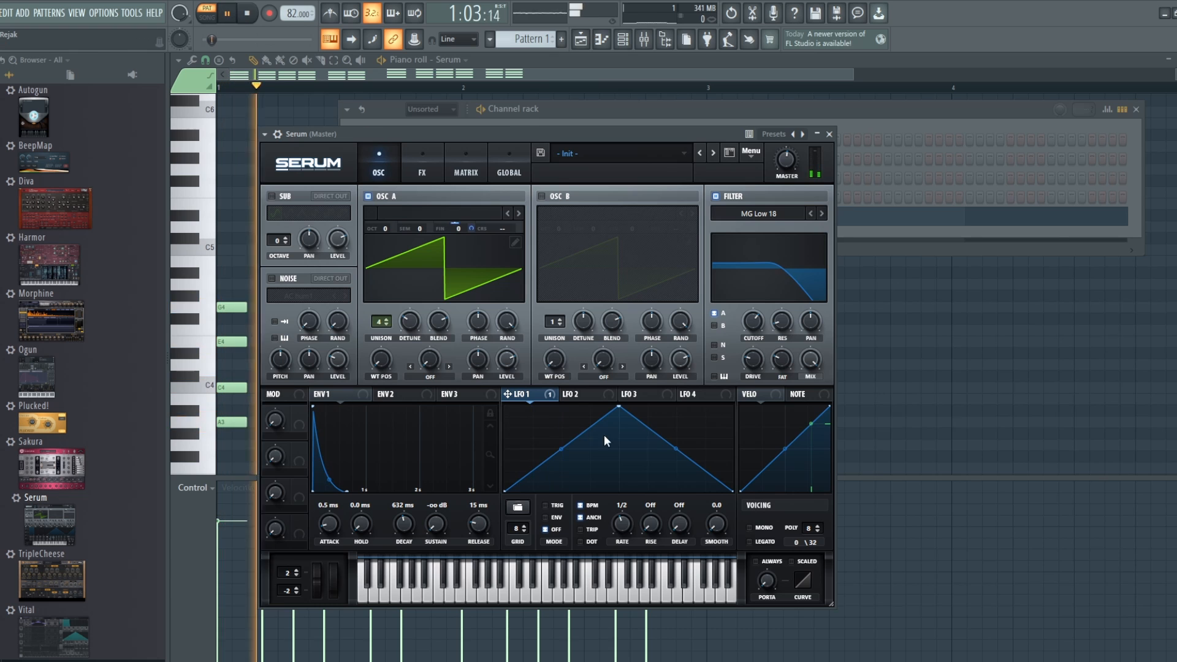
left_click(596, 396)
left_click_drag(596, 396, 479, 317)
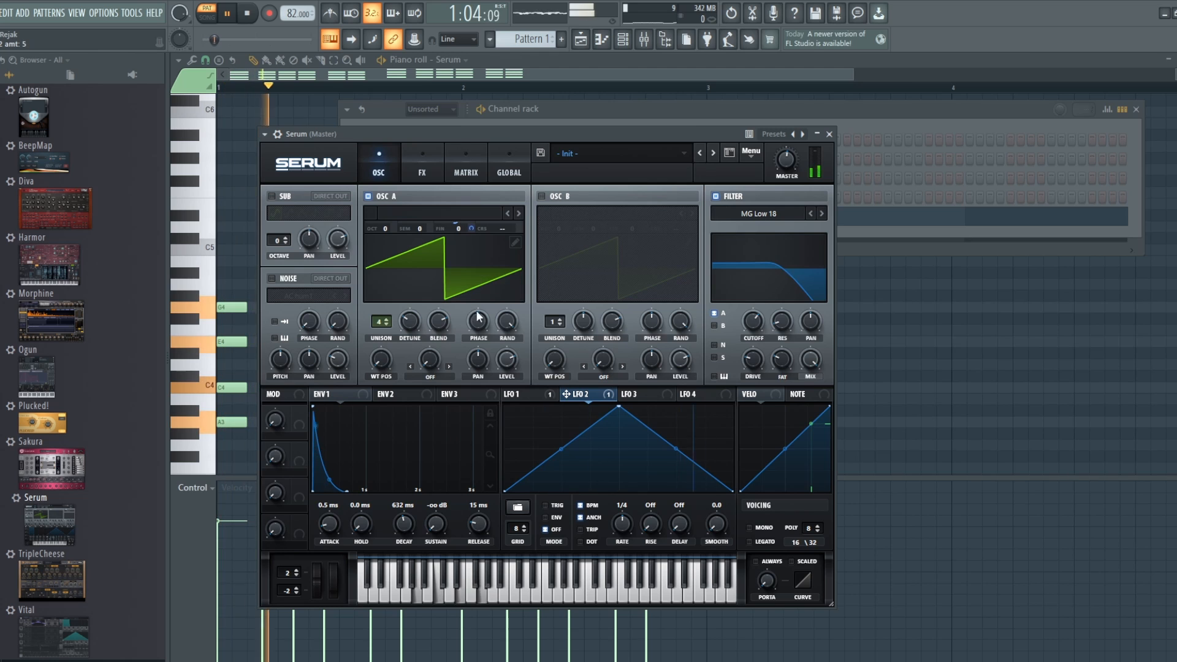
left_click_drag(627, 523, 628, 505)
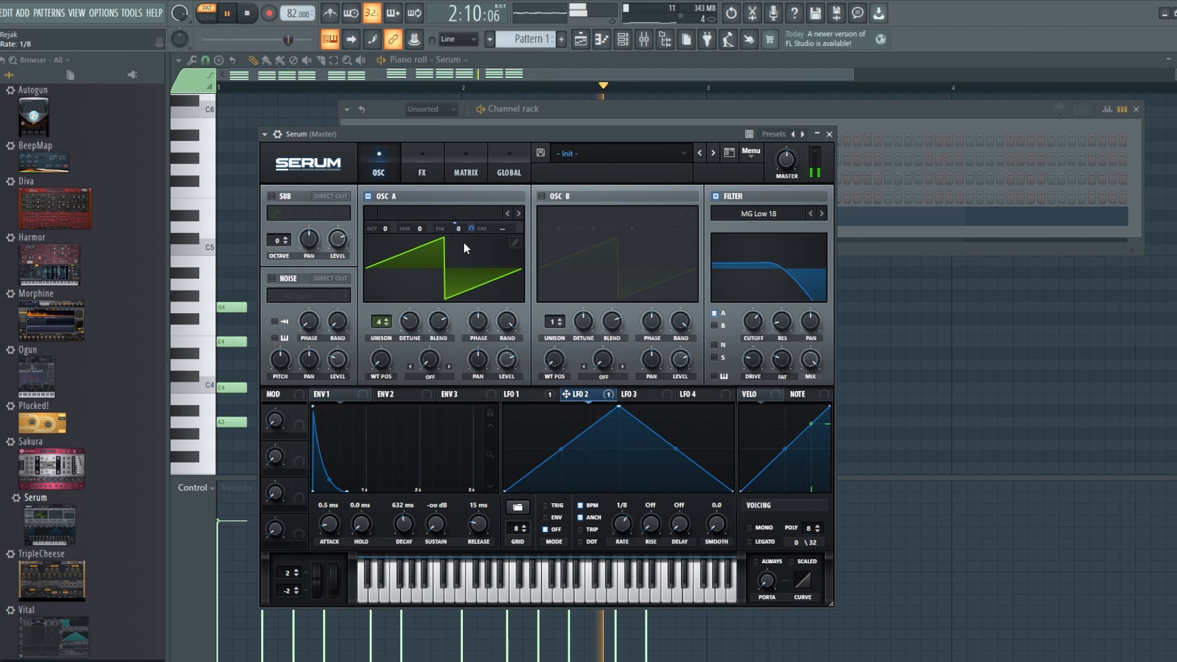
- Raise LFO 2's modulation amount on oscillator A's fine tuning to about 9 and adjust the filter cutoff, then stop playback
left_click_drag(470, 227, 470, 224)
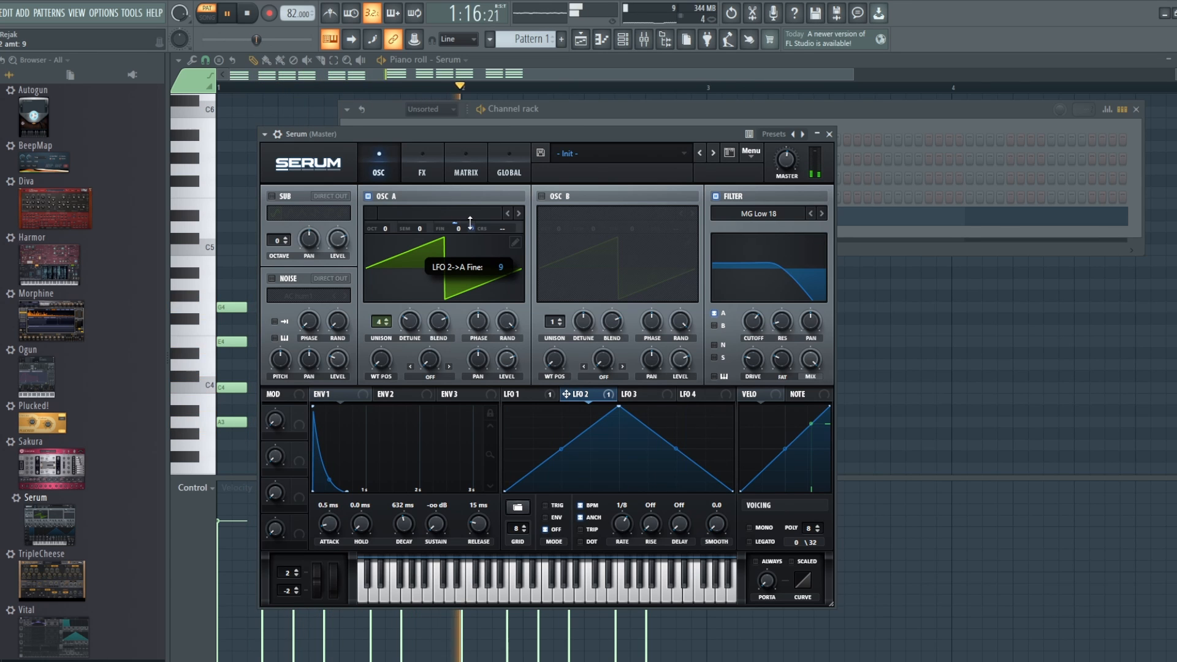
left_click_drag(470, 221, 469, 220)
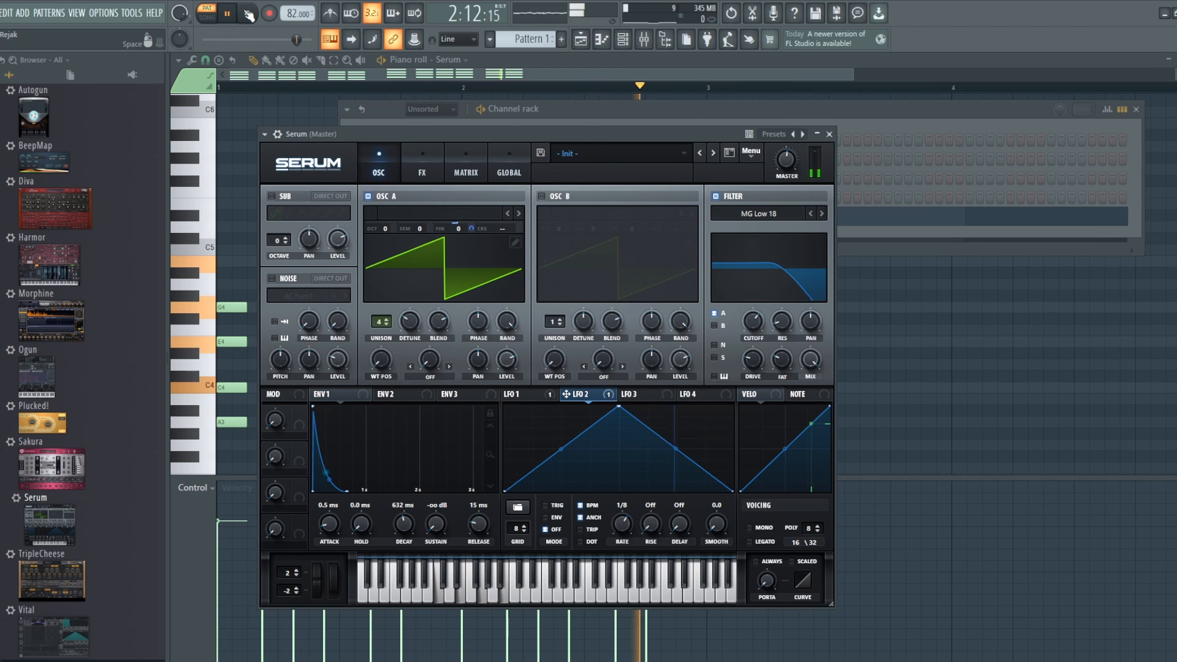
left_click_drag(753, 321, 754, 332)
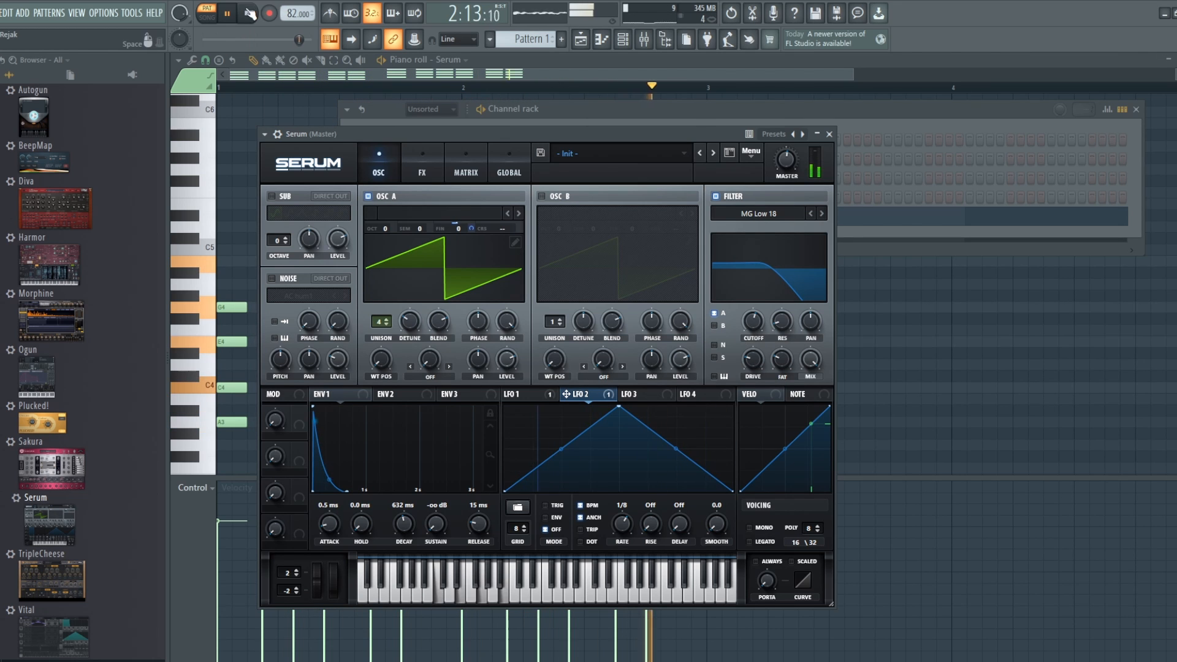
key("space")
- Give envelope 2 a 0% sustain and 573 ms decay, and assign it to the filter cutoff with the cutoff lowered to 15 Hz
left_click(405, 394)
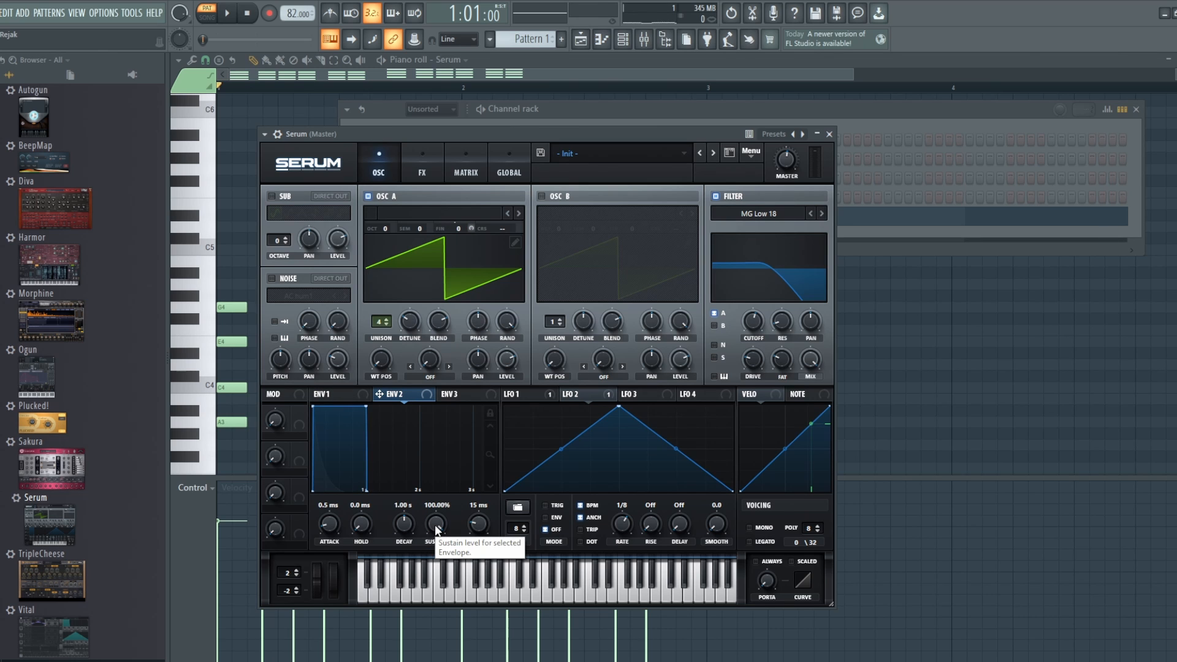
left_click_drag(437, 528, 437, 588)
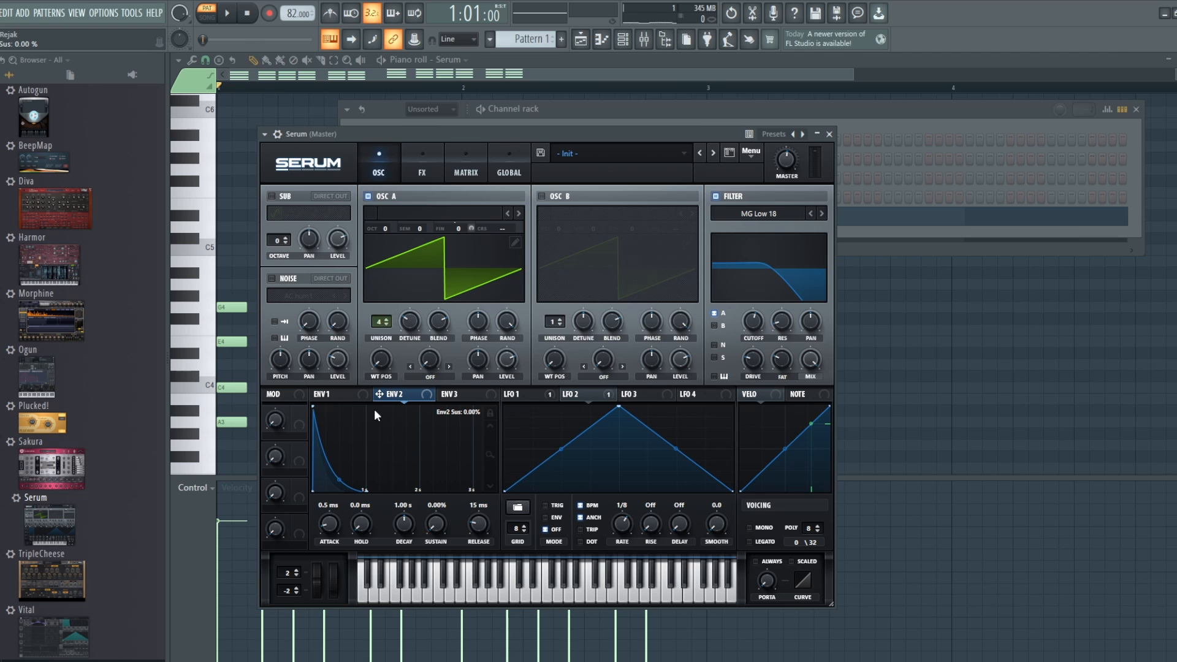
left_click_drag(409, 524, 410, 530)
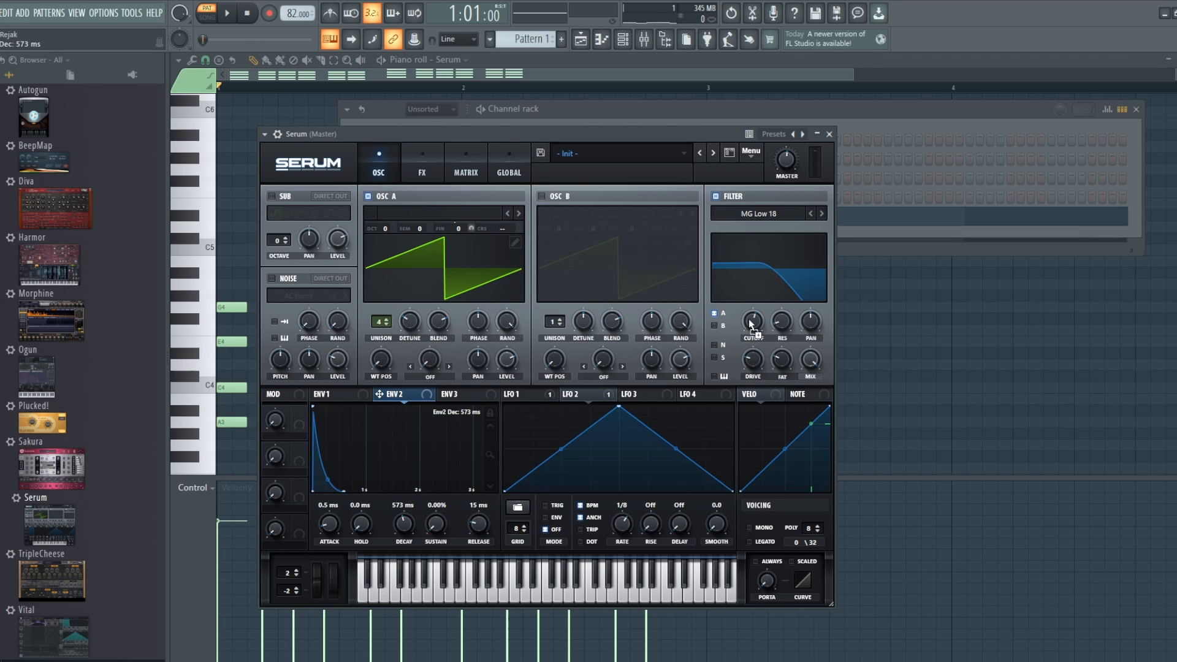
left_click_drag(751, 322, 728, 369)
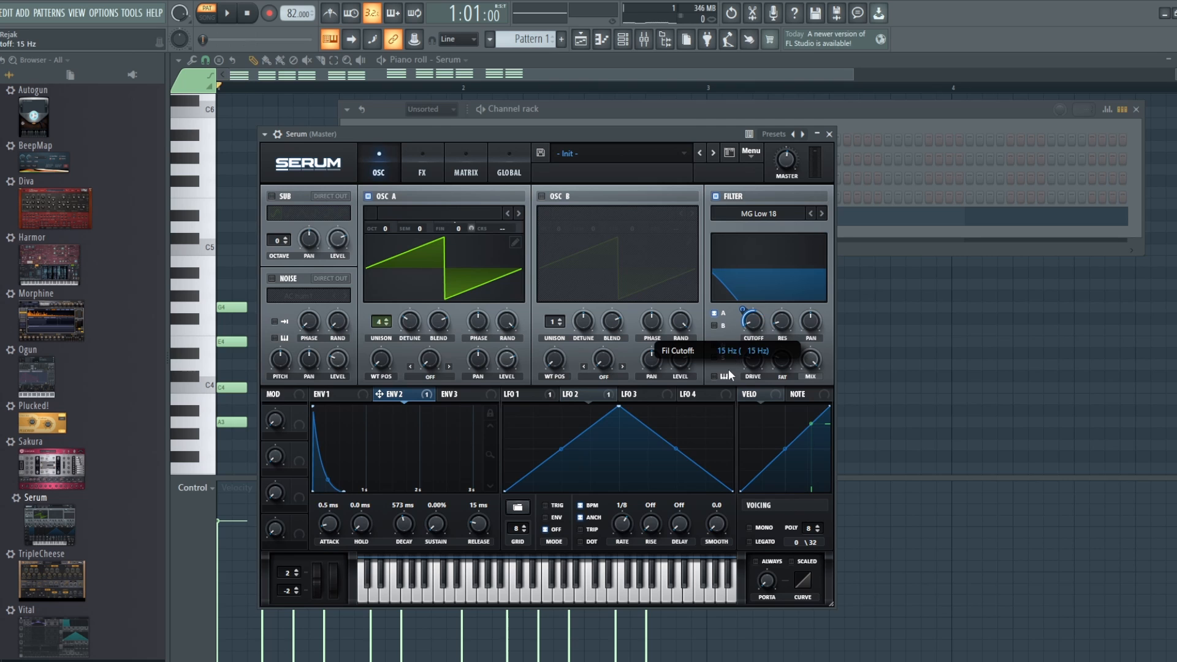
- While the pattern plays, raise the filter cutoff to about 106 Hz and set the resonance to 22%
left_click(239, 19)
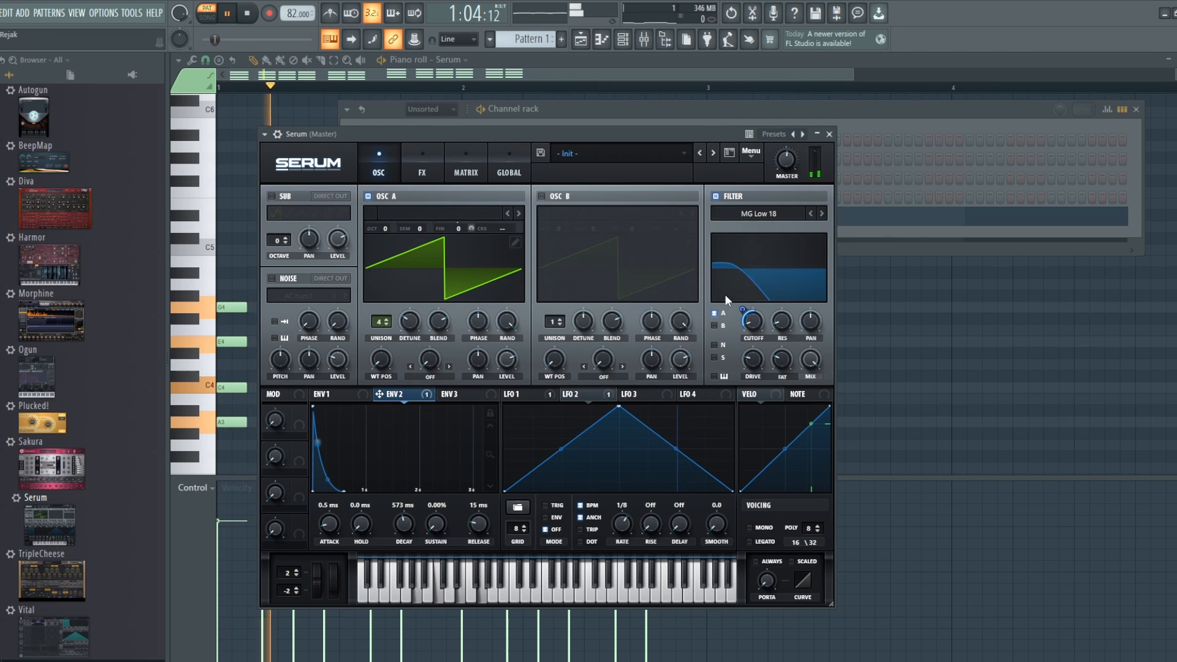
left_click(750, 321)
left_click_drag(750, 319, 755, 301)
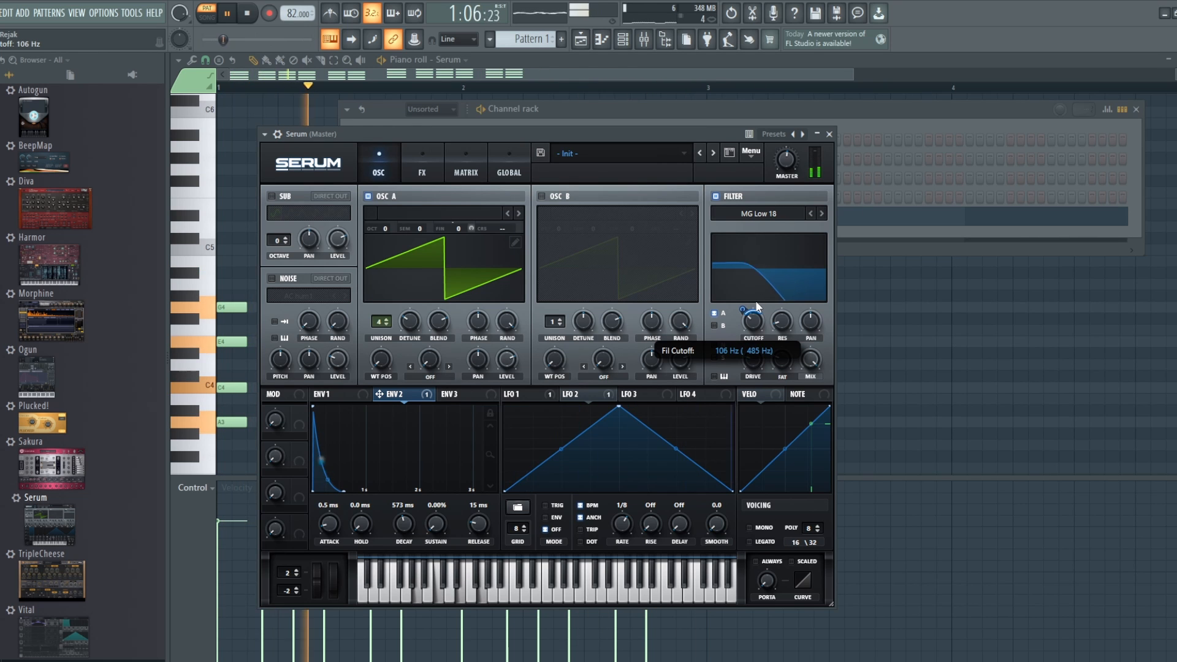
mouse_move(781, 320)
left_mouse_down()
mouse_move(775, 281)
mouse_move(775, 304)
left_mouse_up()
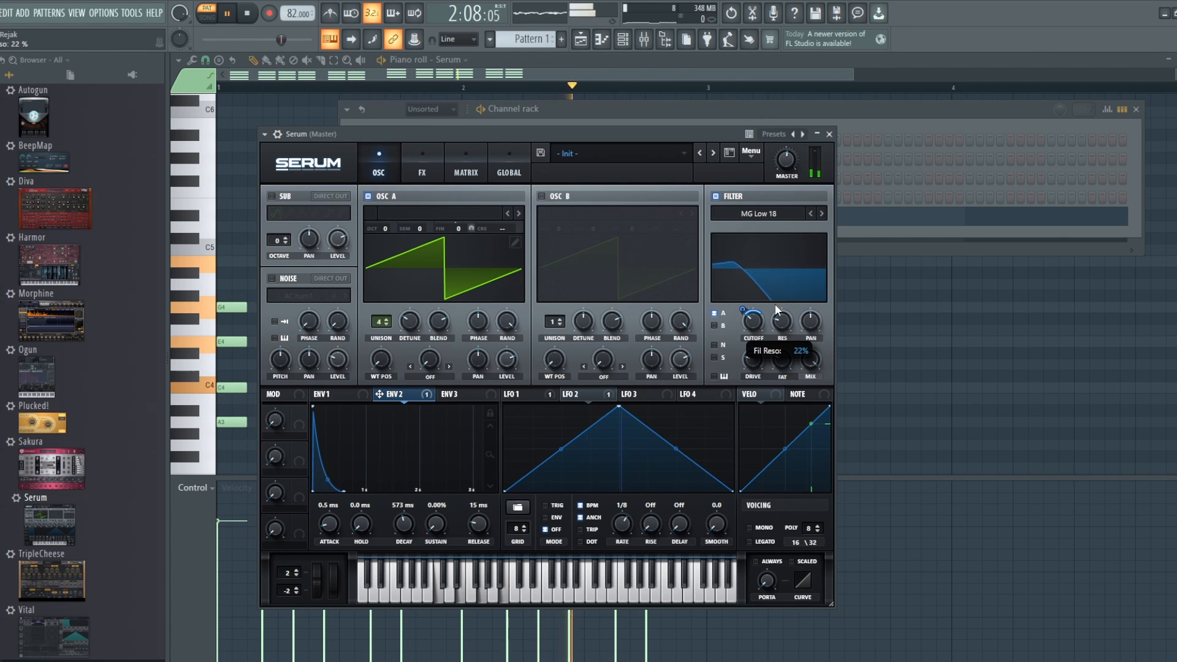
- Raise the delay filter's frequency with a bandwidth of 0.8, and switch the delay to ping-pong mode
left_click(435, 170)
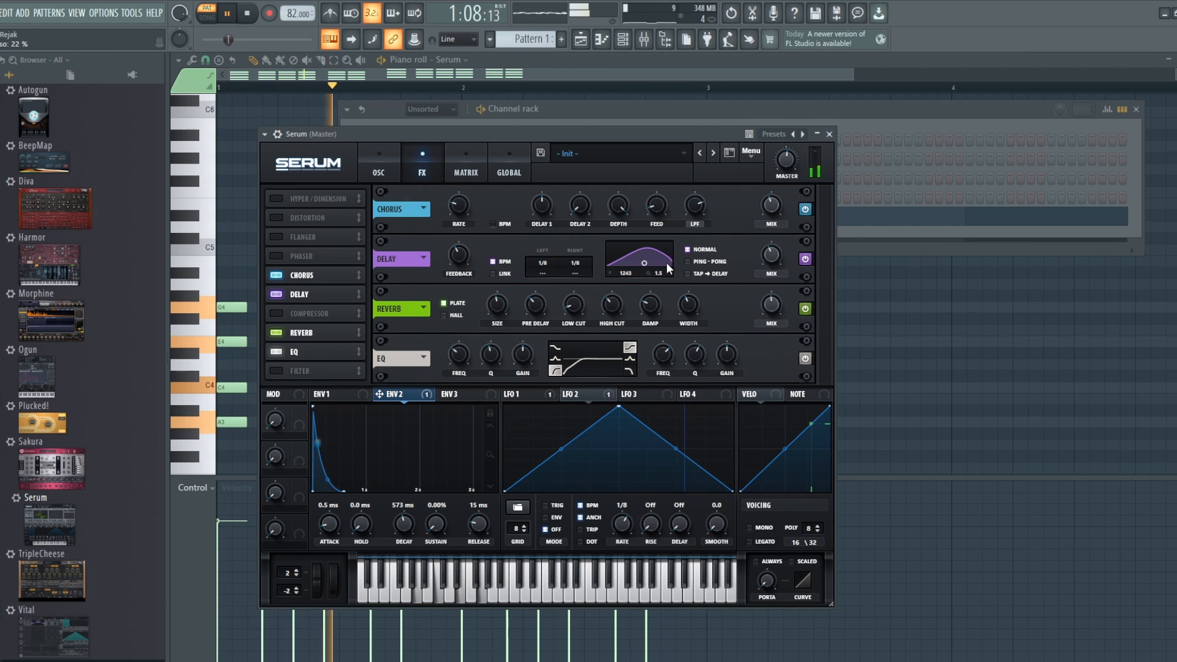
left_click_drag(646, 260, 648, 271)
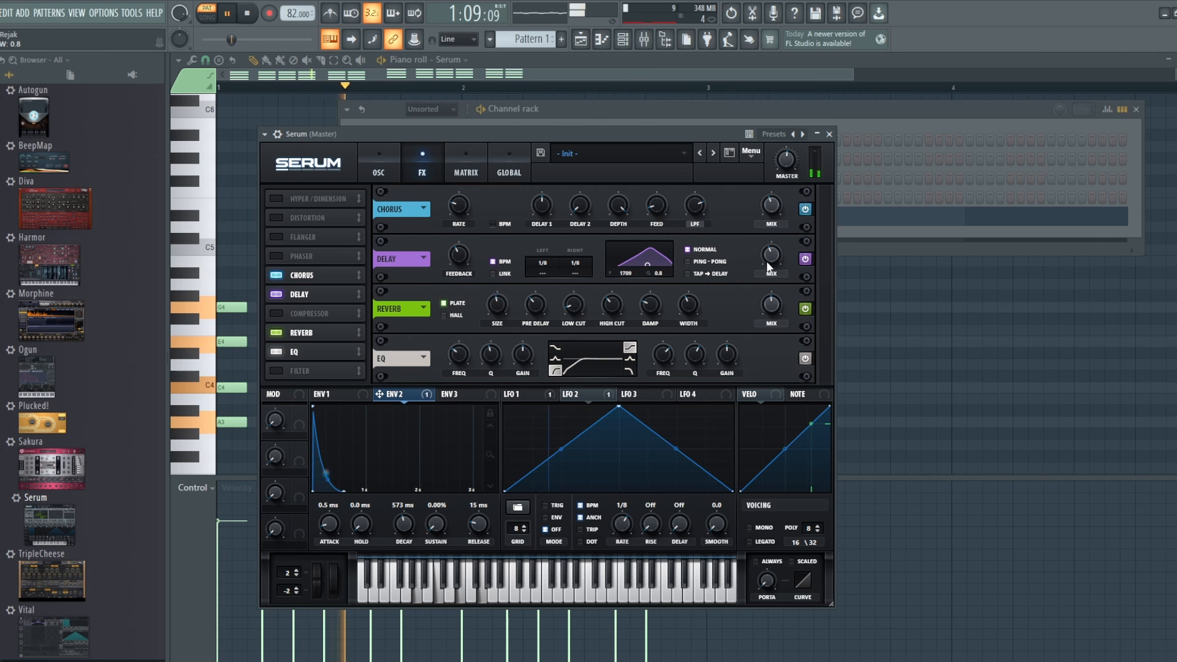
left_click(688, 273)
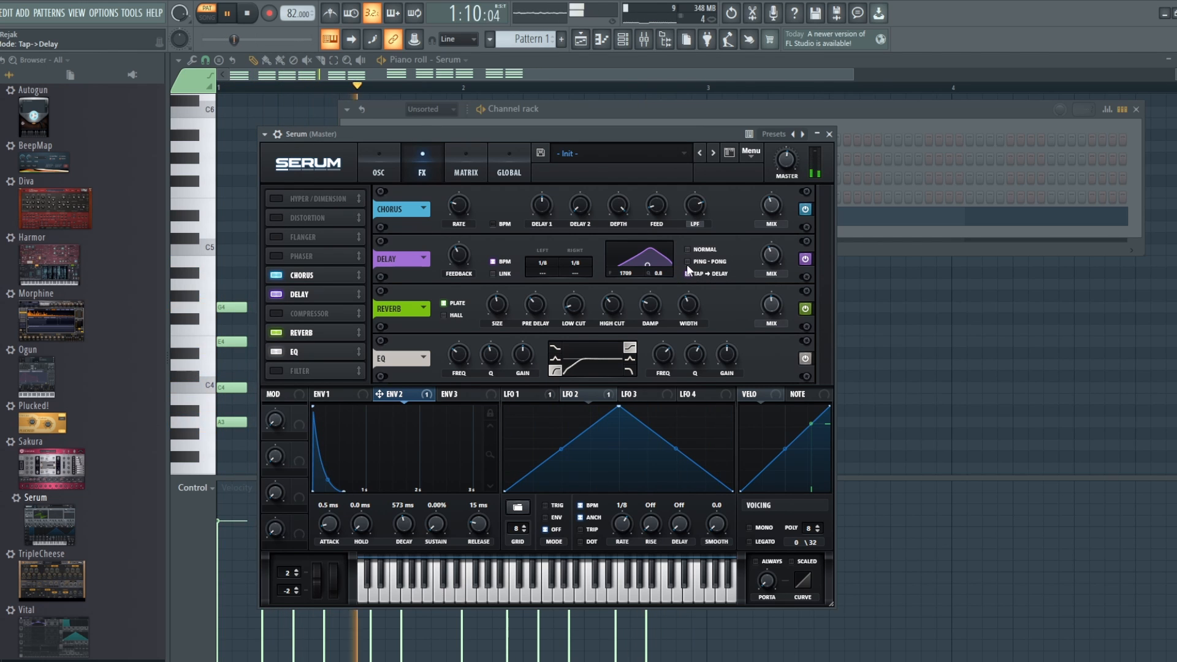
left_click(687, 261)
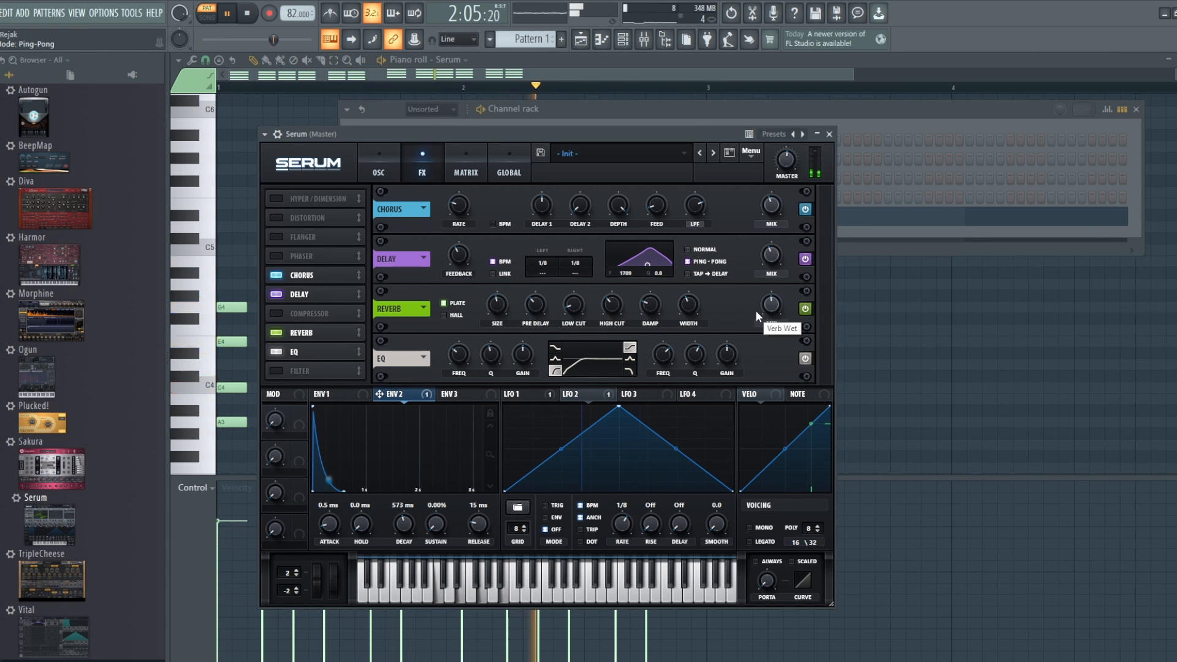
- Set the reverb's high cut to 66% and its size to 37% during playback
left_click(649, 306)
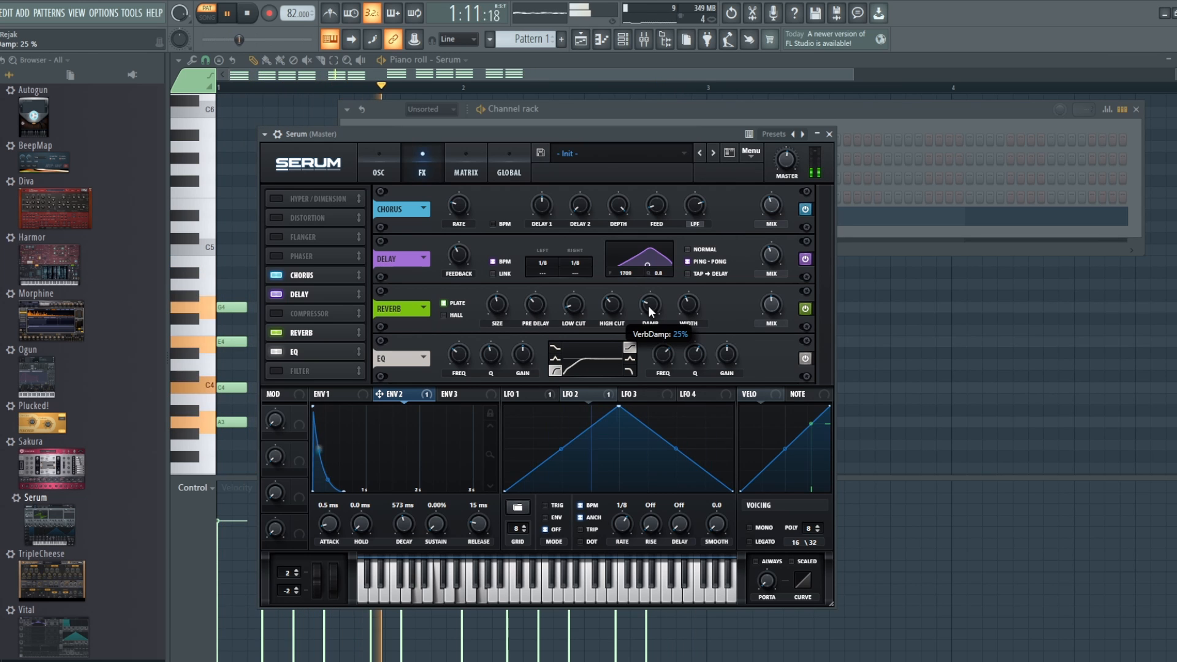
left_click_drag(648, 306, 612, 364)
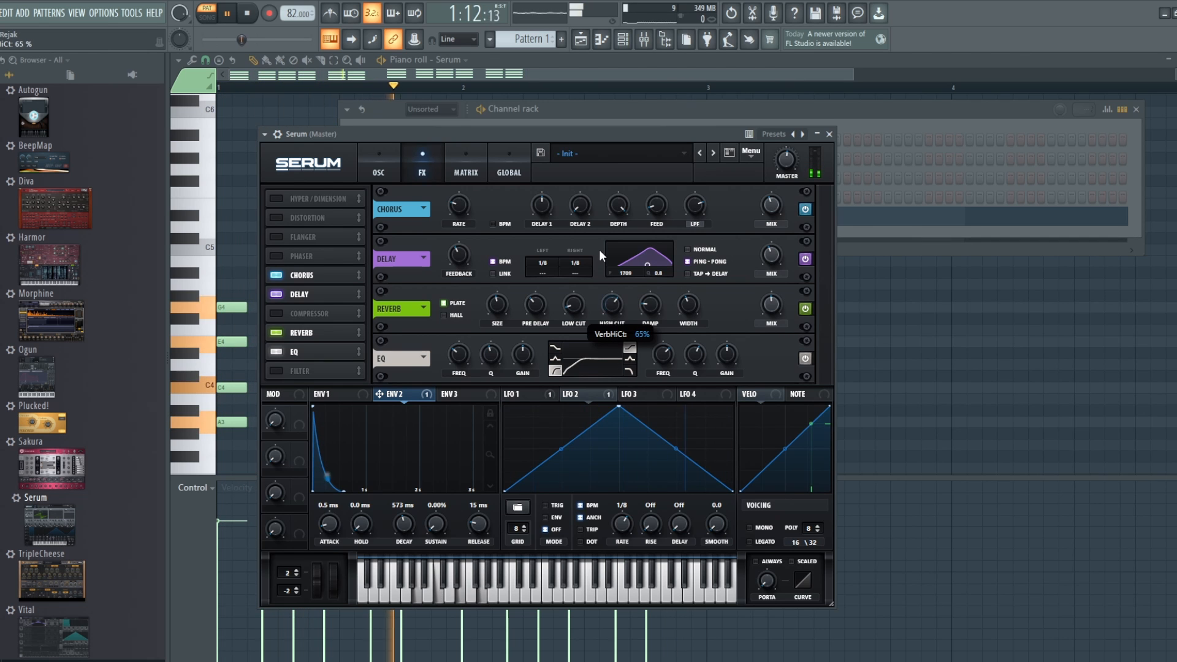
mouse_move(598, 249)
left_mouse_down()
mouse_move(598, 236)
mouse_move(604, 271)
mouse_move(599, 254)
left_mouse_up()
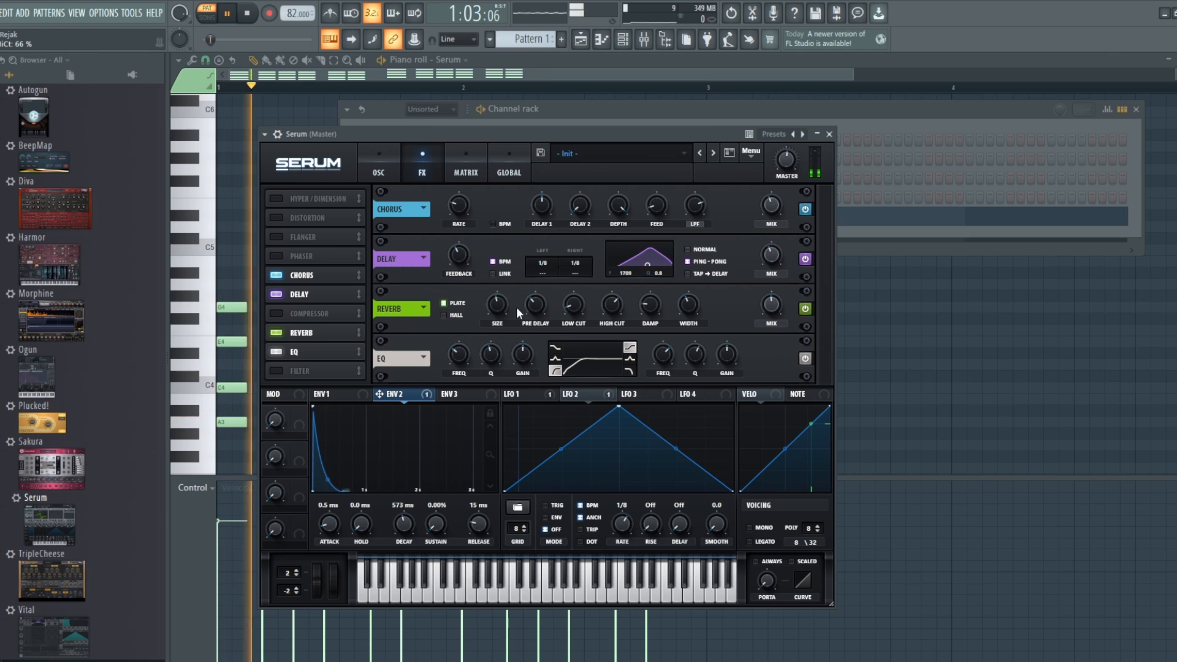
mouse_move(498, 312)
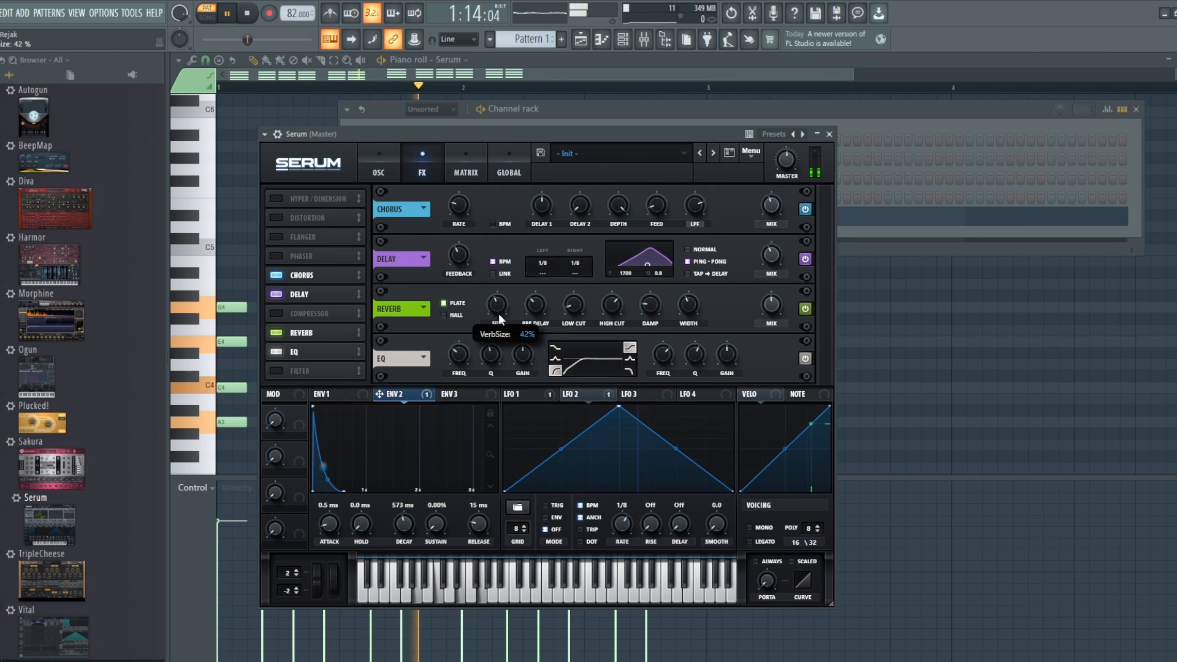
mouse_move(500, 304)
left_mouse_down()
mouse_move(497, 321)
mouse_move(497, 300)
left_mouse_up()
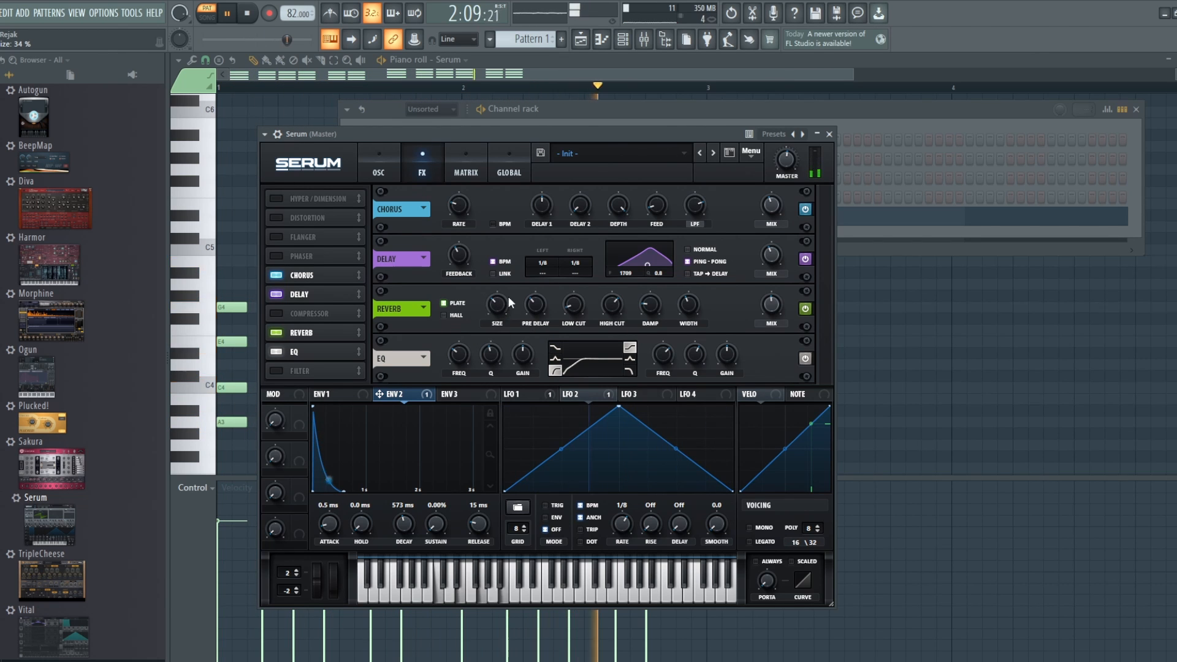
mouse_move(502, 308)
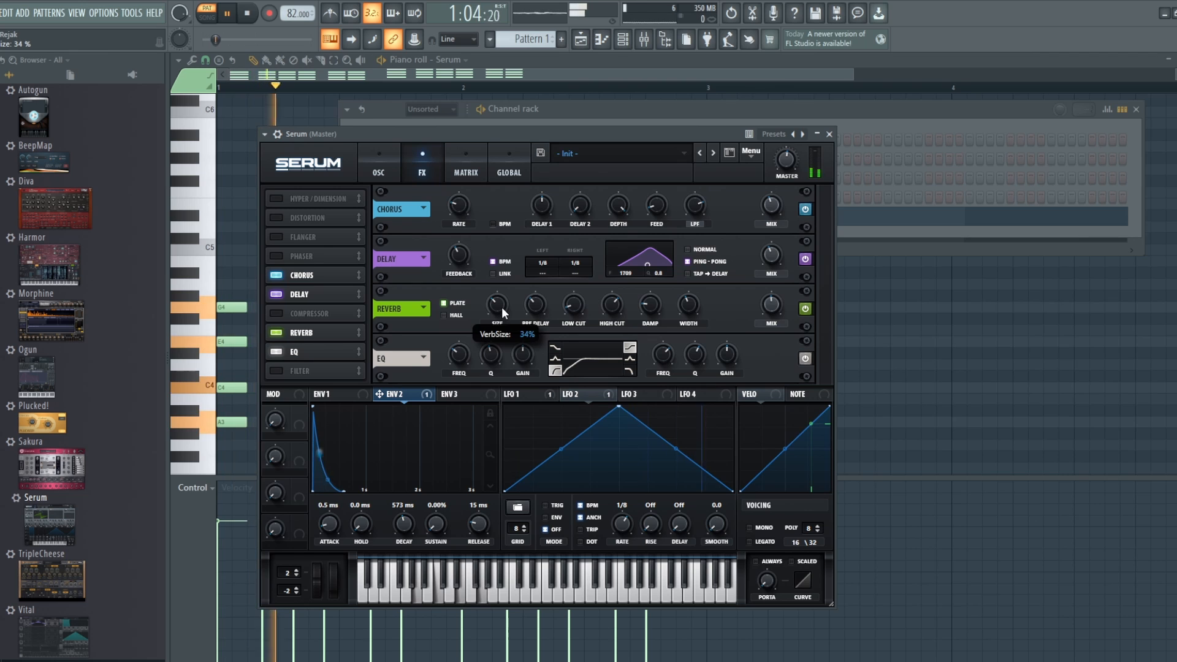
left_click_drag(502, 307, 501, 302)
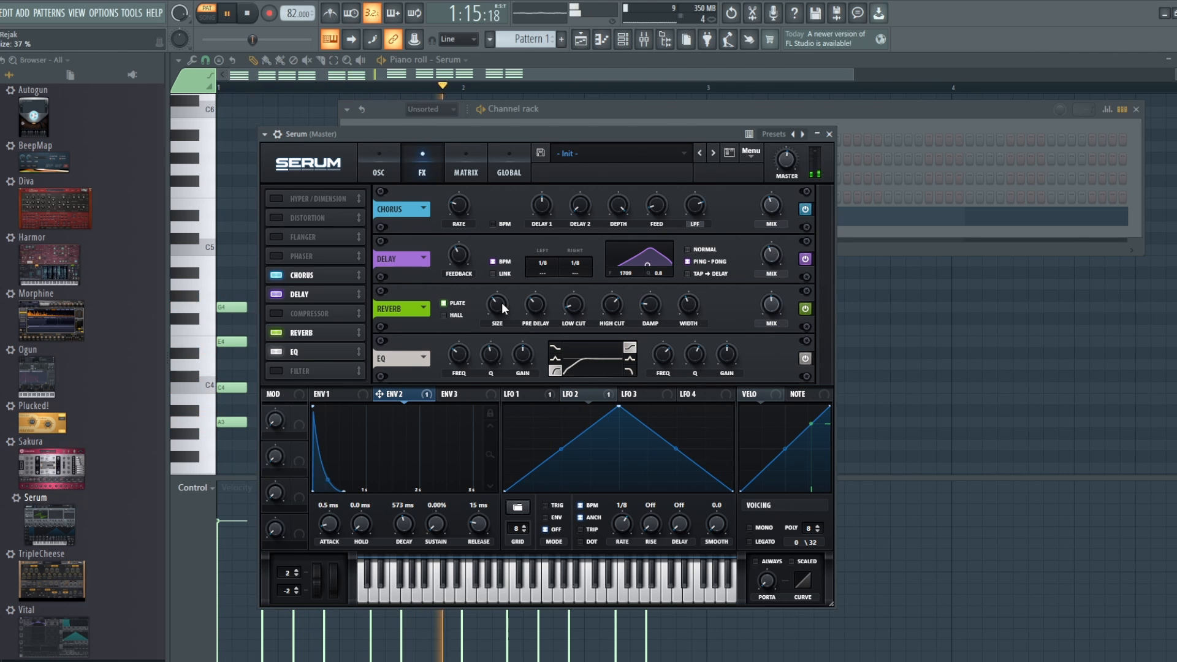
- Lower the filter cutoff to about 59 Hz while listening to the pattern, and stop playback
left_click(379, 169)
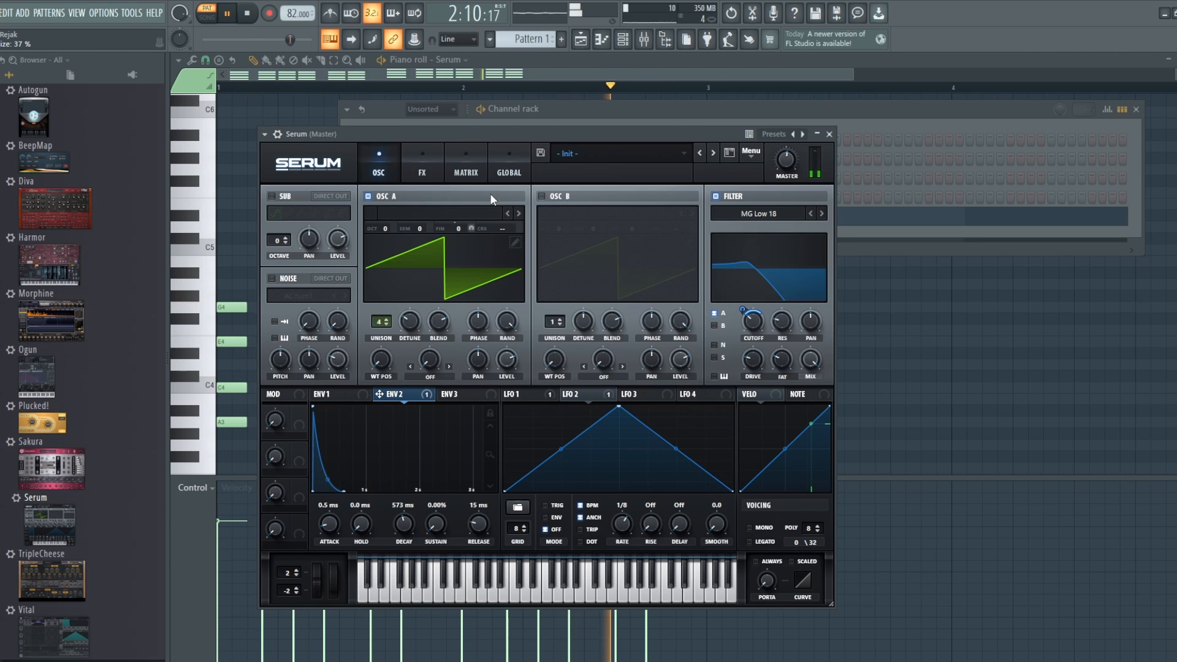
mouse_move(750, 331)
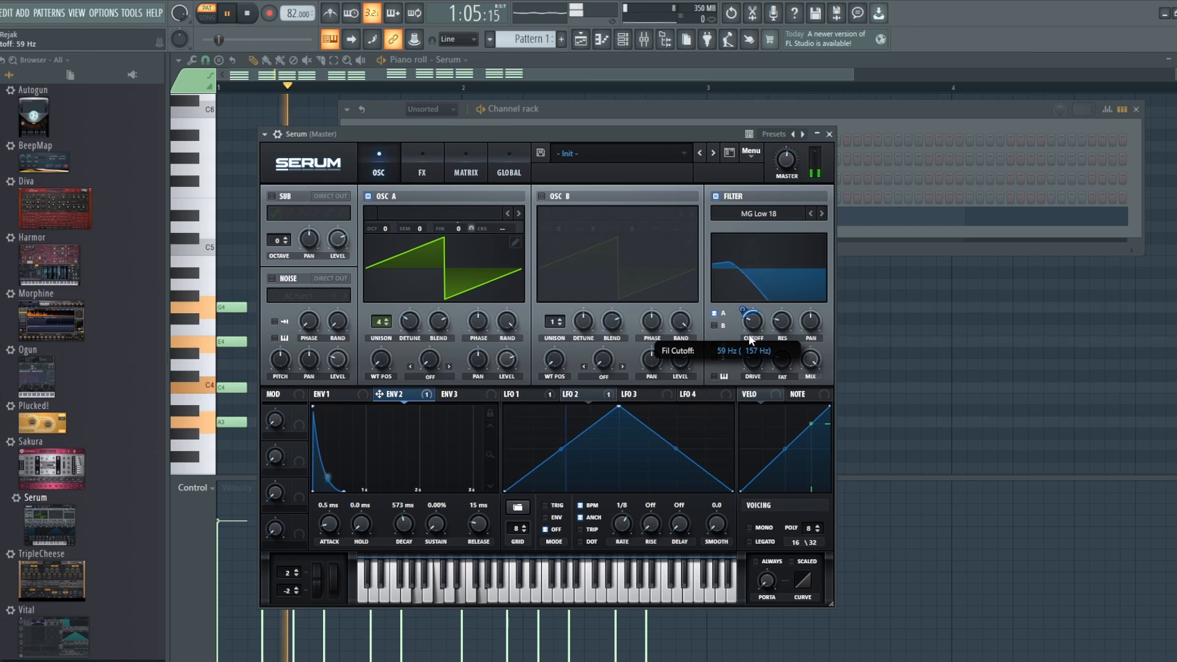
left_click_drag(749, 332, 748, 338)
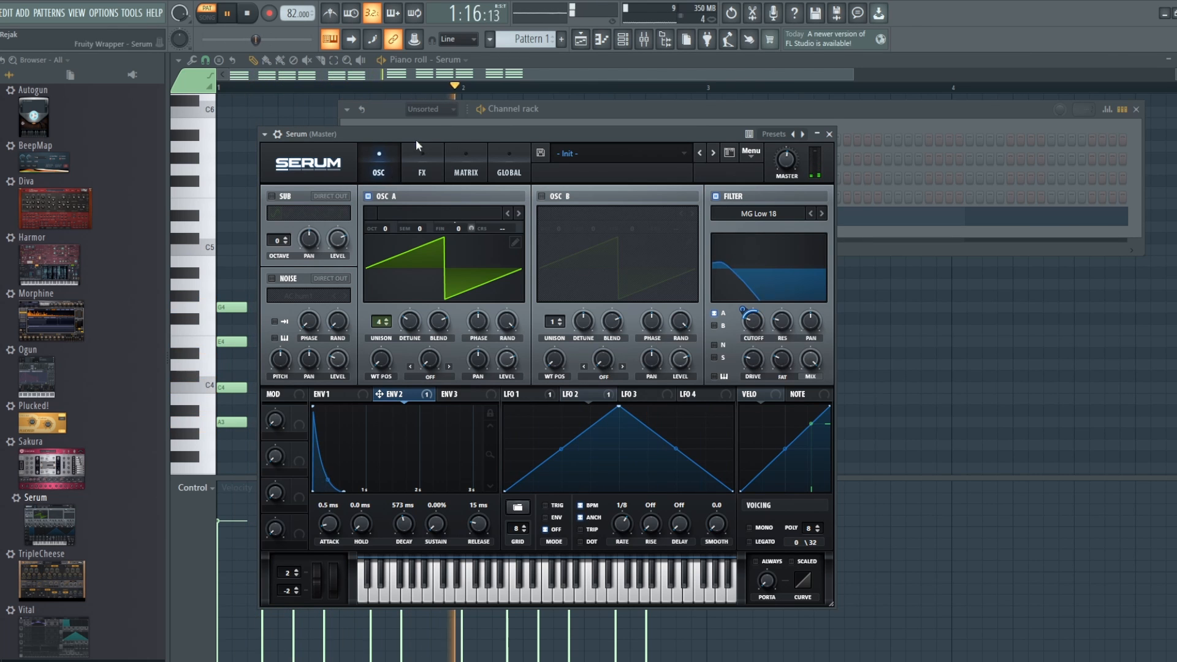
left_click(426, 163)
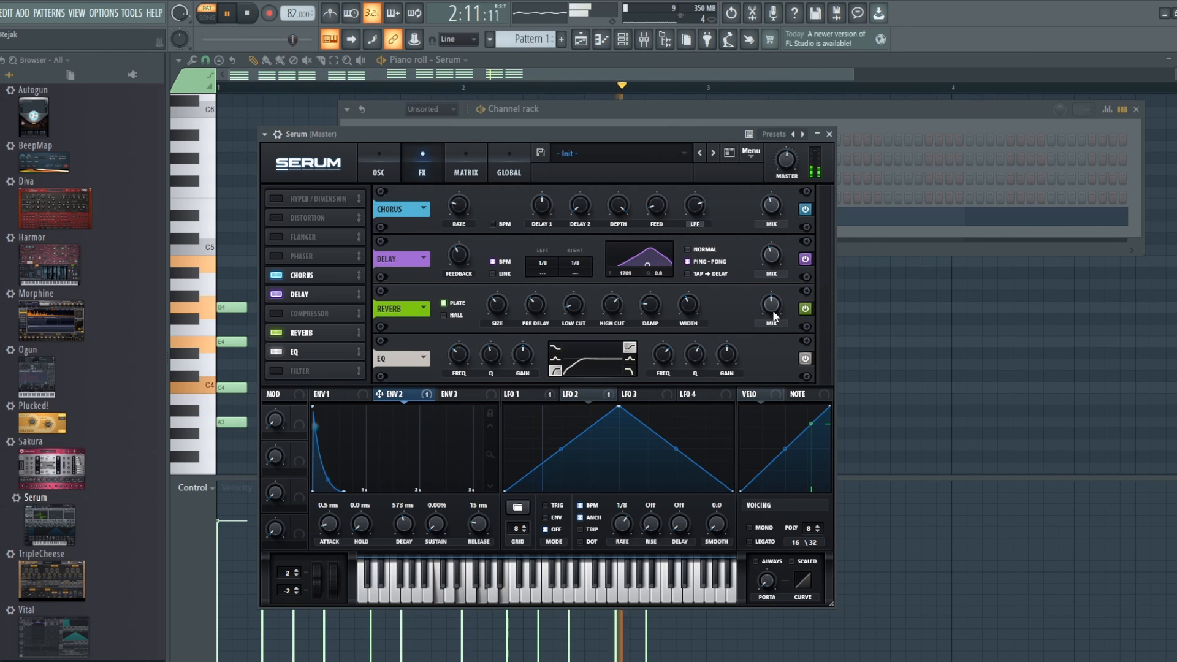
left_click(375, 153)
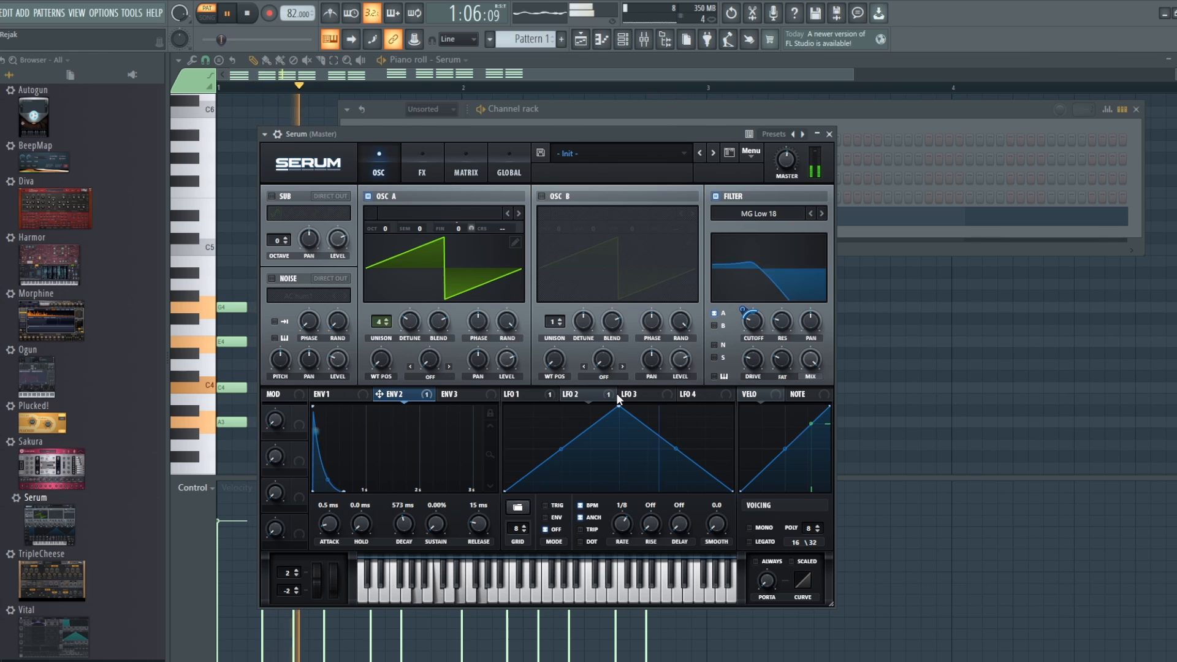
key("space")
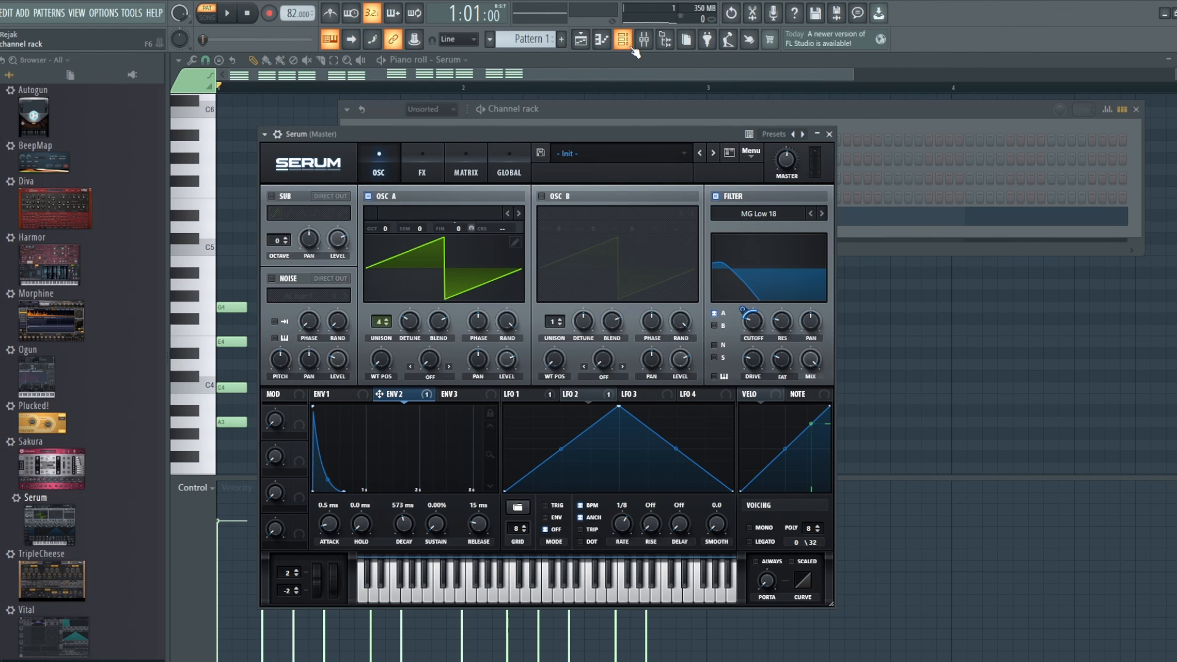
- Route the Serum channel to mixer insert 6 and load the Vinyl effect into its first slot
left_click(632, 49)
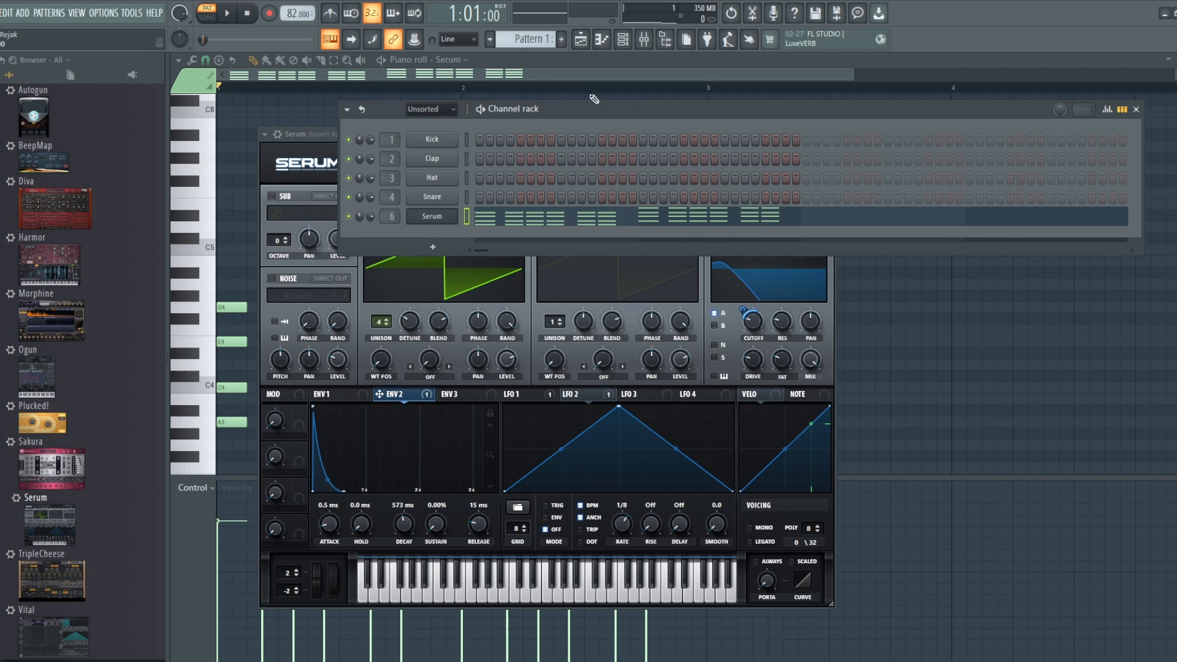
left_click(646, 41)
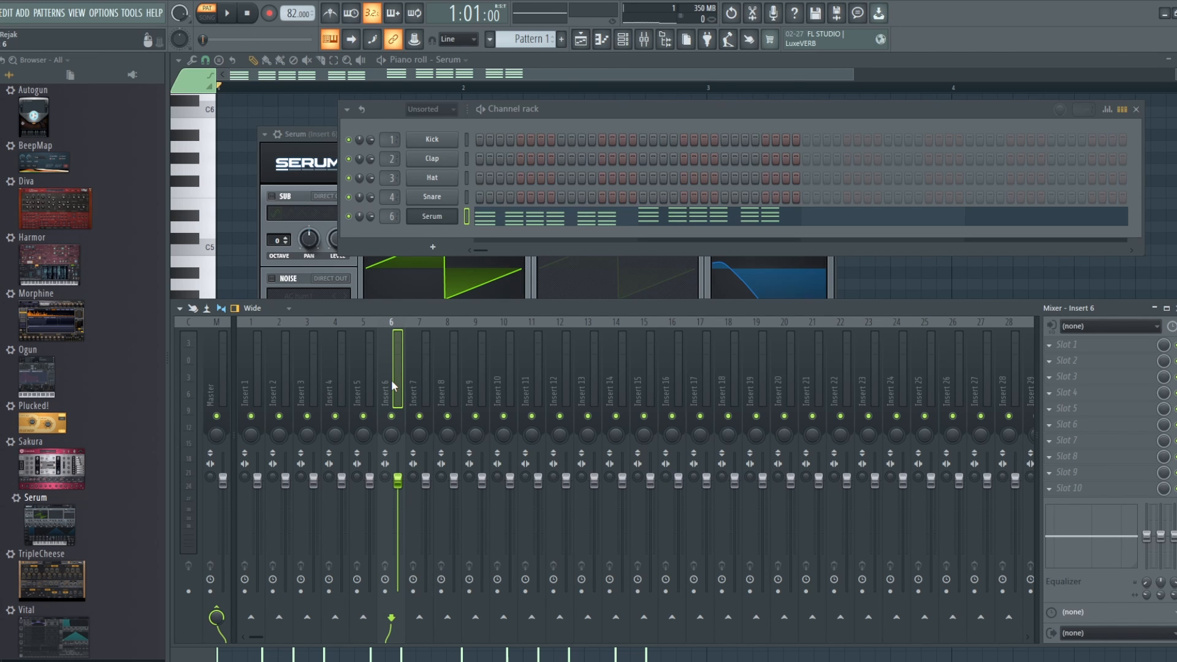
left_click(1051, 345)
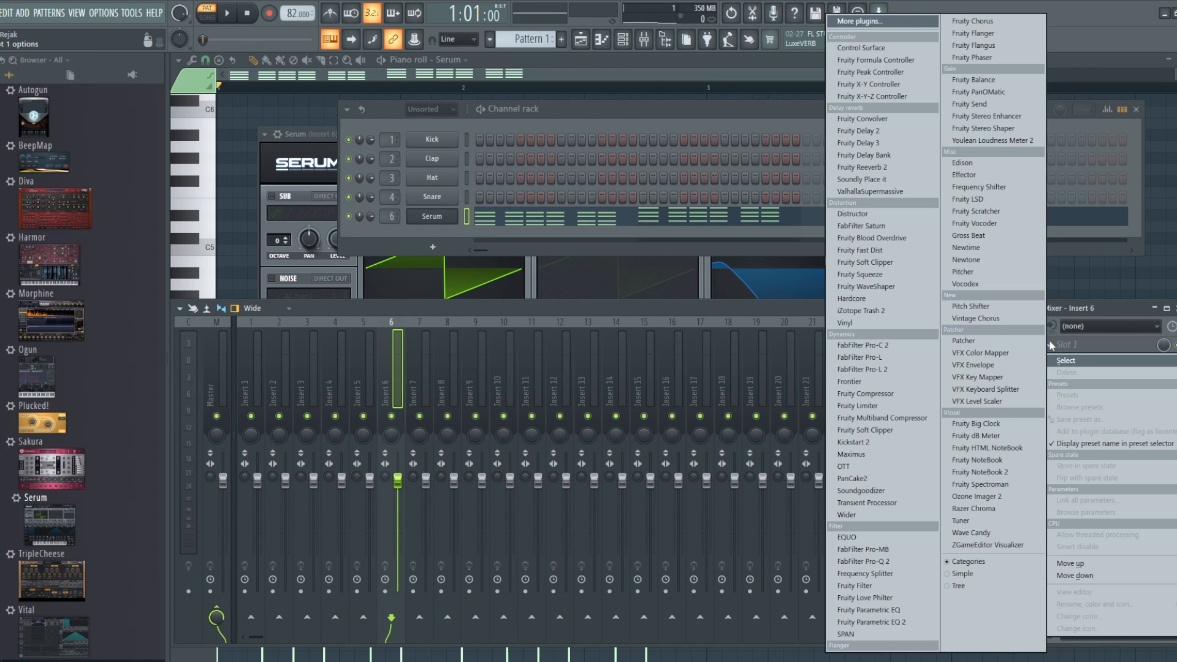
left_click(852, 323)
- Set Vinyl to the year 1970 with 0% dust, and adjust the warp to 23% while the pattern plays
left_click_drag(505, 369, 458, 464)
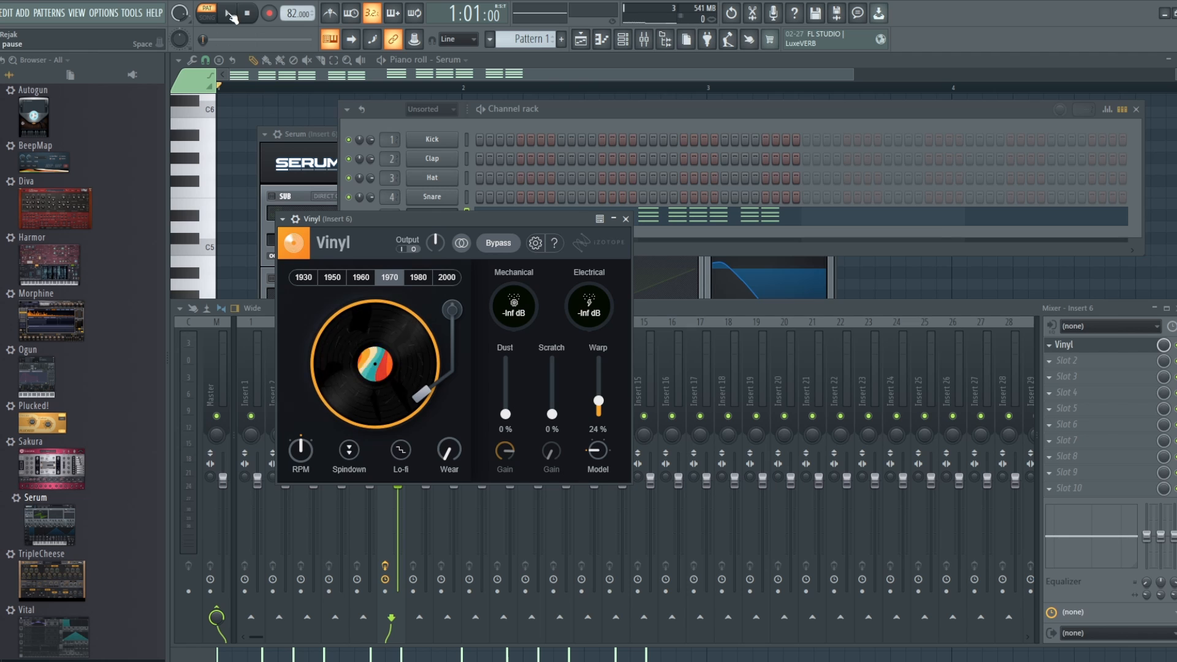
left_click(230, 15)
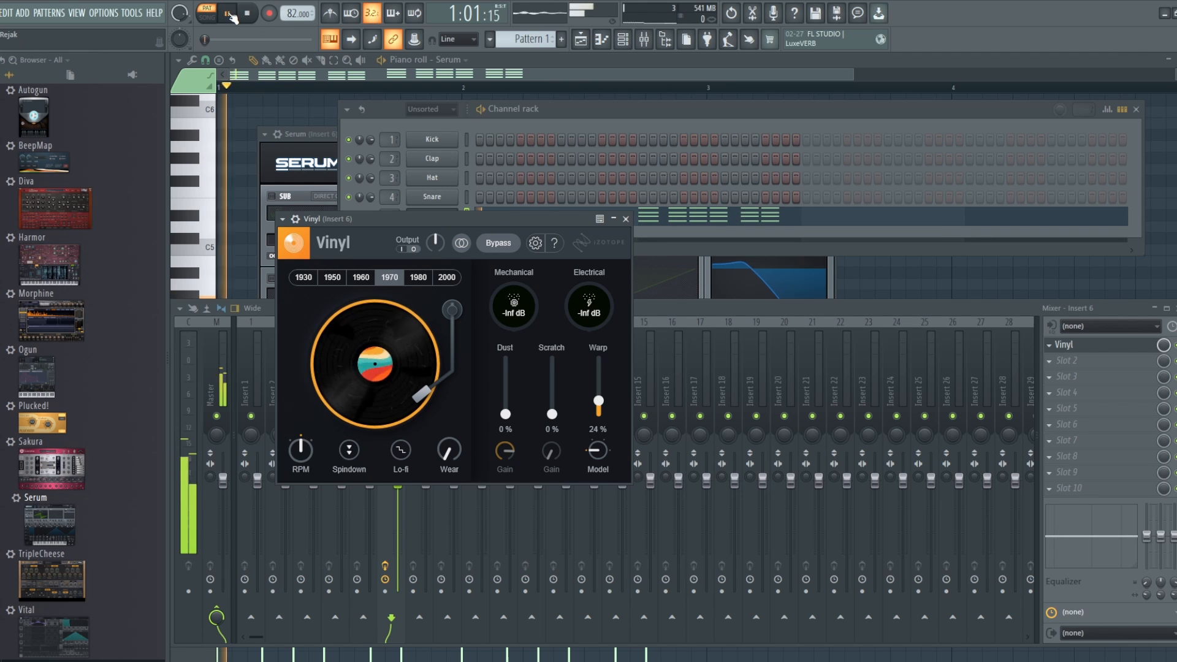
scroll(598, 403, "up", 1)
mouse_move(598, 403)
left_mouse_down()
mouse_move(598, 374)
mouse_move(598, 412)
mouse_move(598, 402)
left_mouse_up()
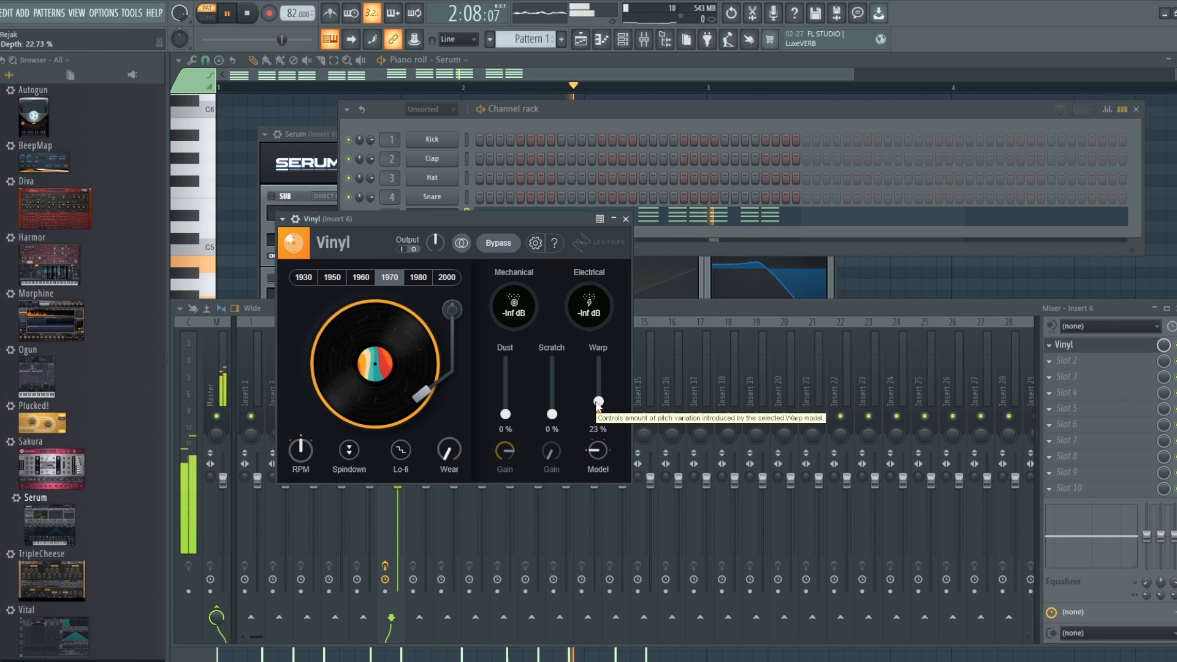
- Raise Serum's filter cutoff during playback and return to the mixer
left_click(321, 137)
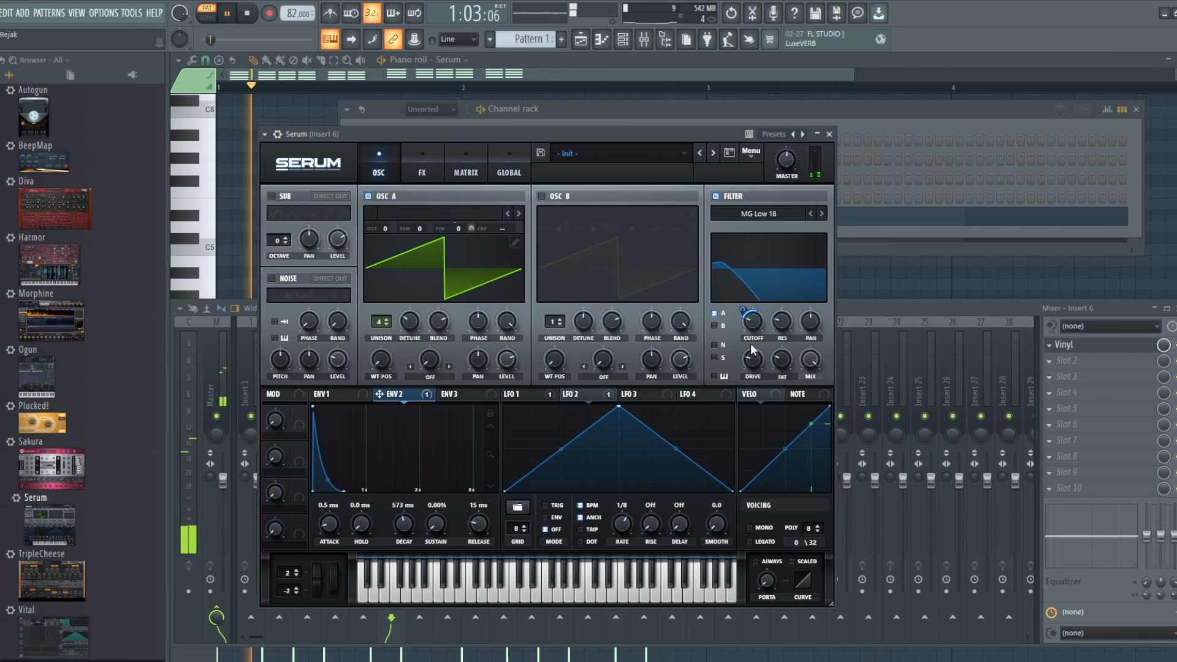
left_click_drag(750, 343, 753, 316)
left_click(865, 302)
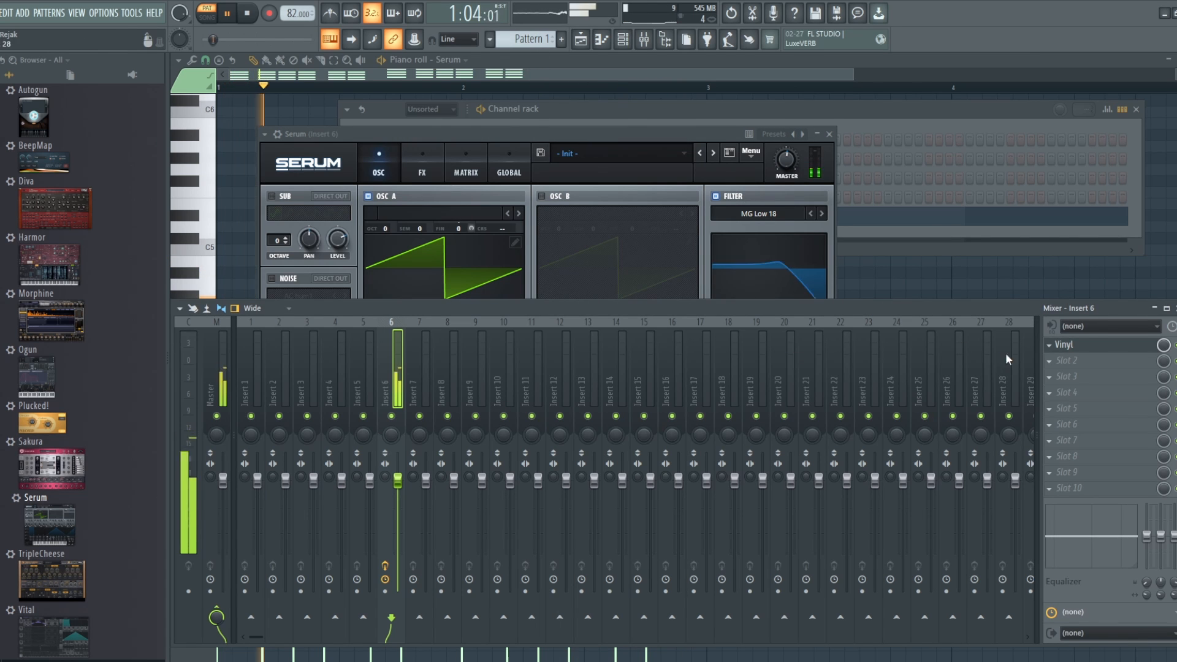
- Set Vinyl's warp to 27% while the pattern plays, and return to the Serum window
left_click(1064, 344)
left_click_drag(595, 406, 596, 391)
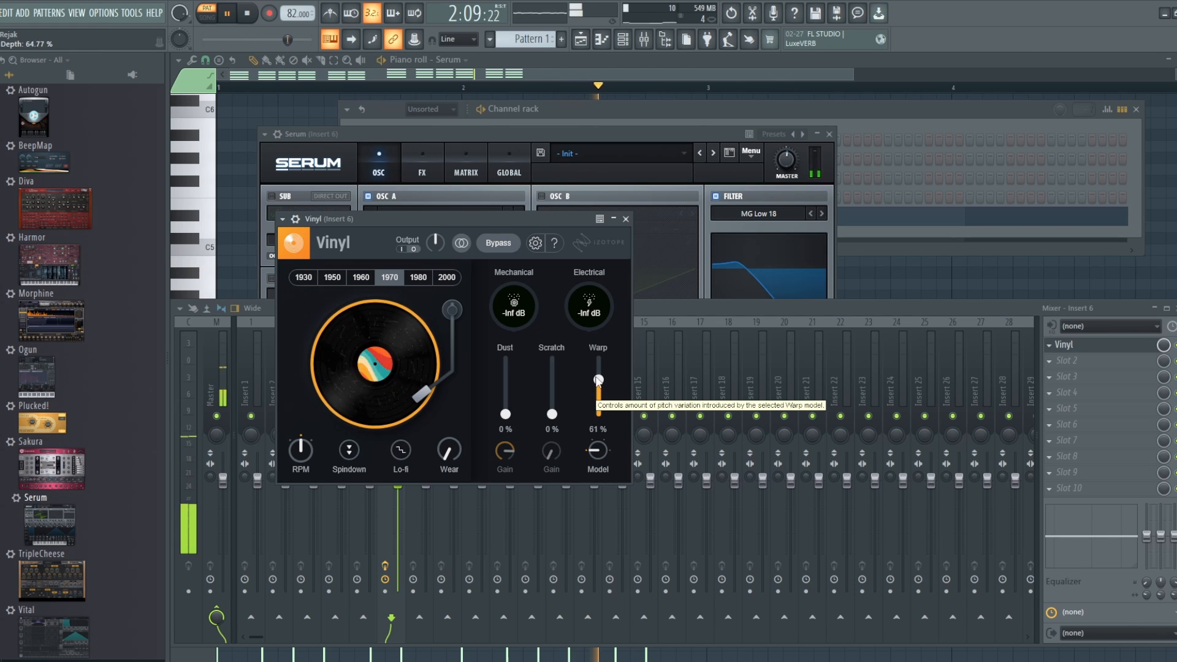
mouse_move(598, 388)
left_mouse_down()
mouse_move(599, 363)
mouse_move(599, 415)
mouse_move(598, 401)
left_mouse_up()
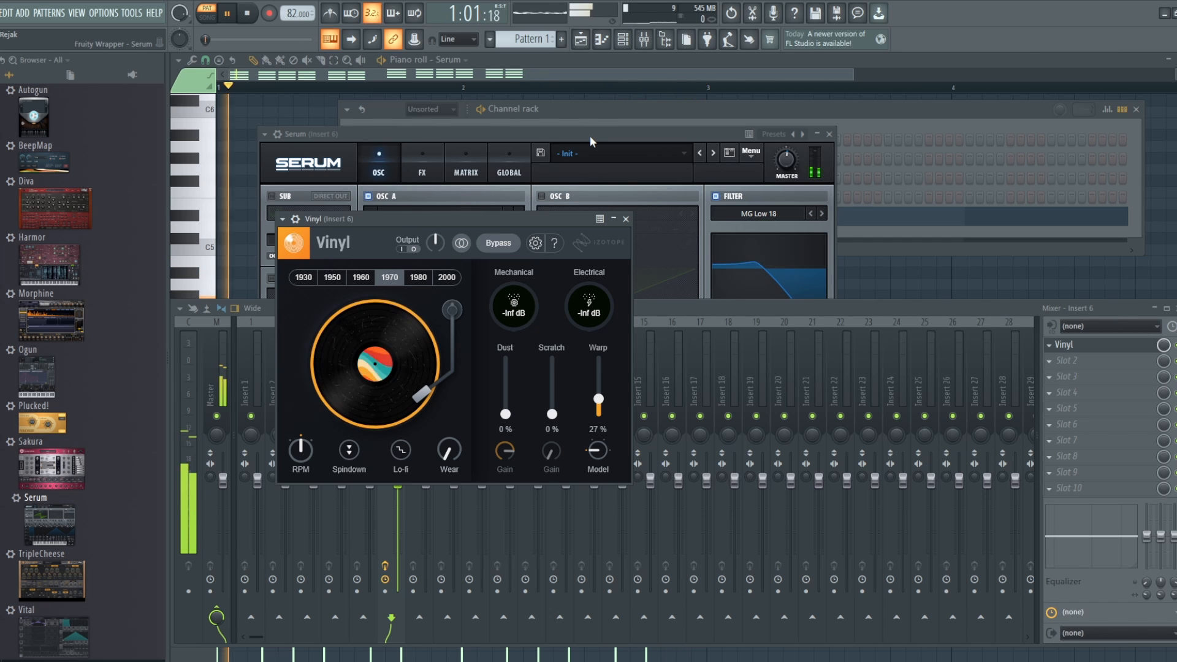
left_click(589, 134)
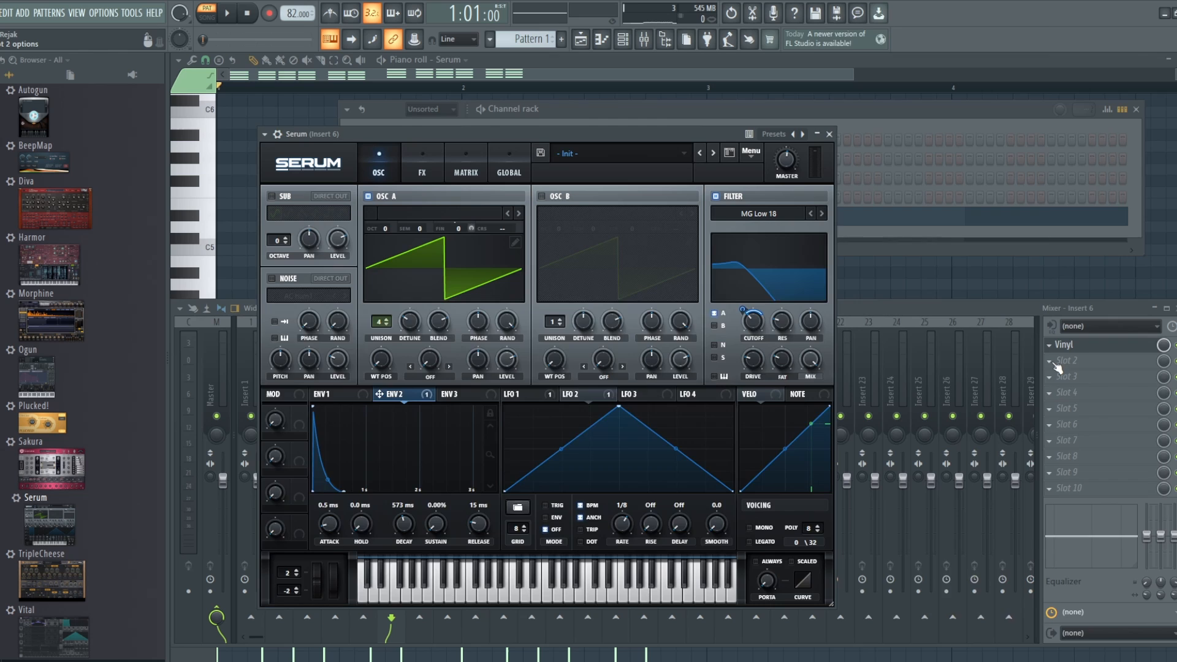
- Load Kickstart 2 into the second slot of mixer insert 6 and set its mix to 62% during playback
left_click(1054, 364)
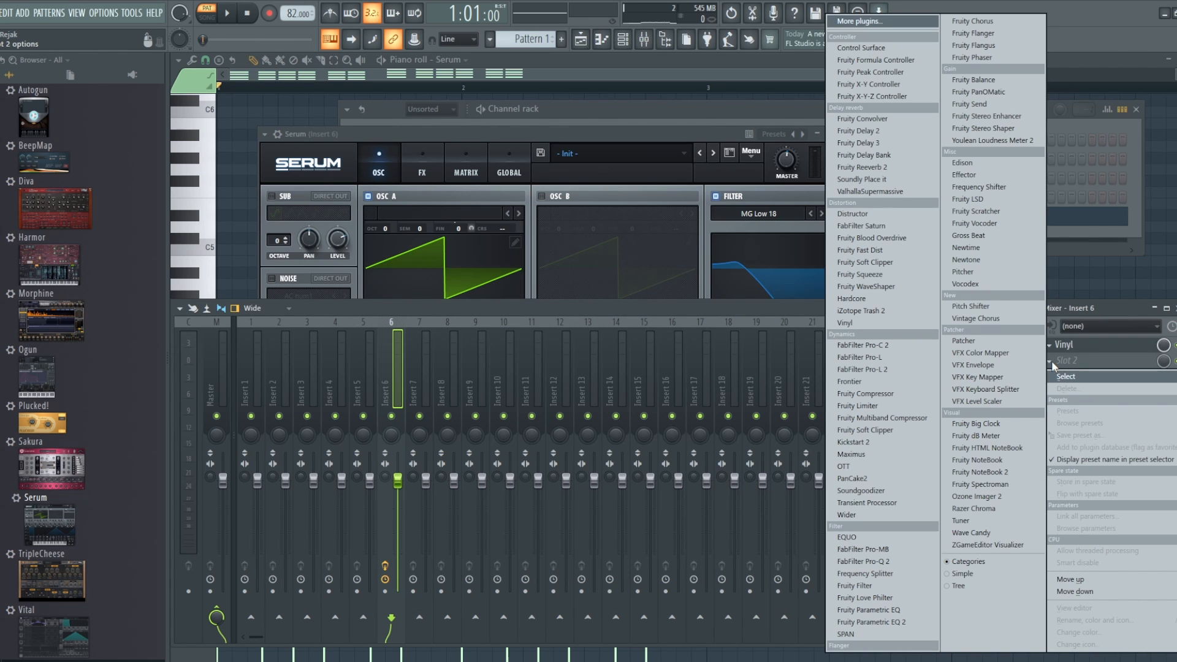
left_click(858, 441)
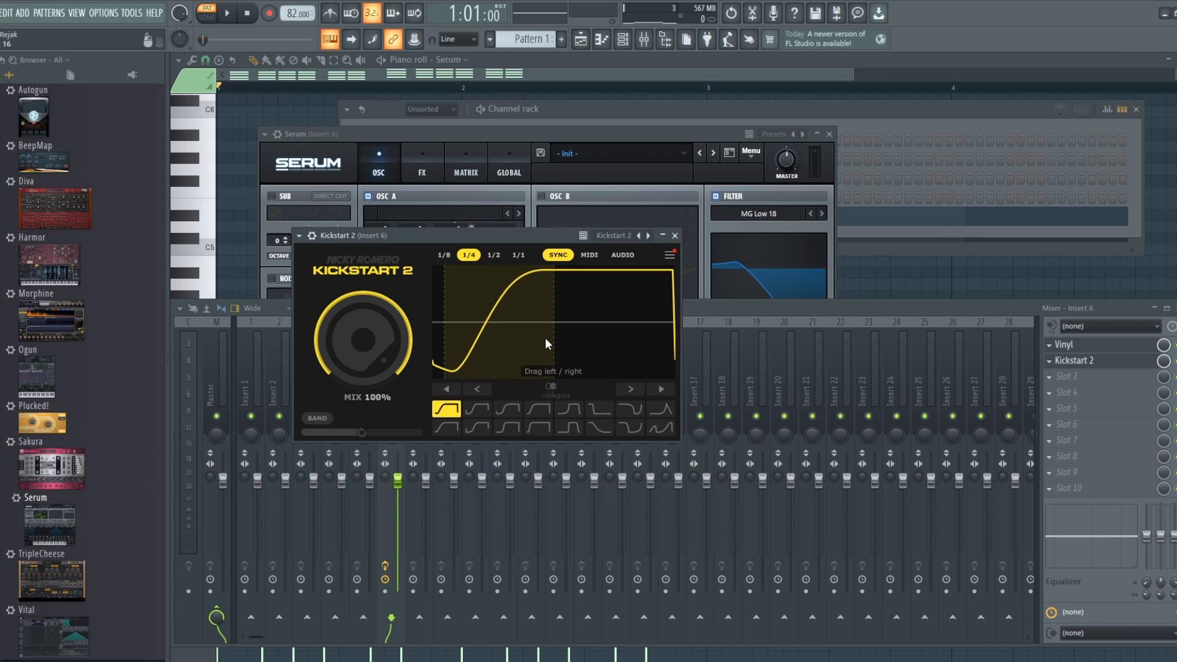
left_click(226, 14)
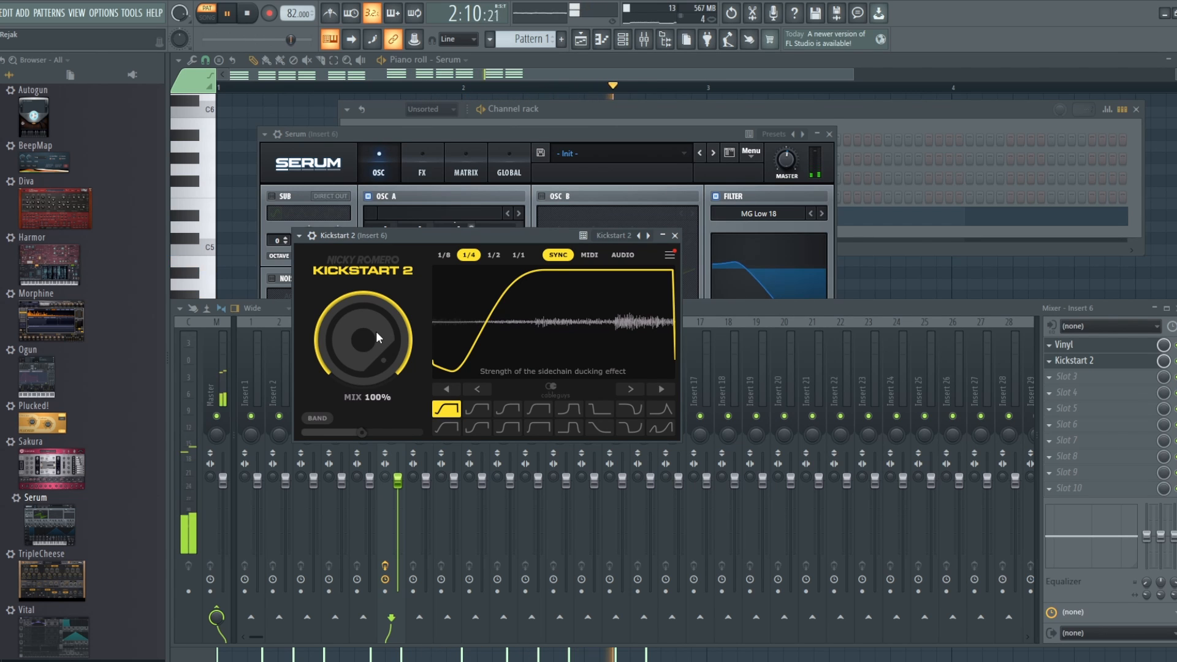
left_click_drag(377, 337, 376, 362)
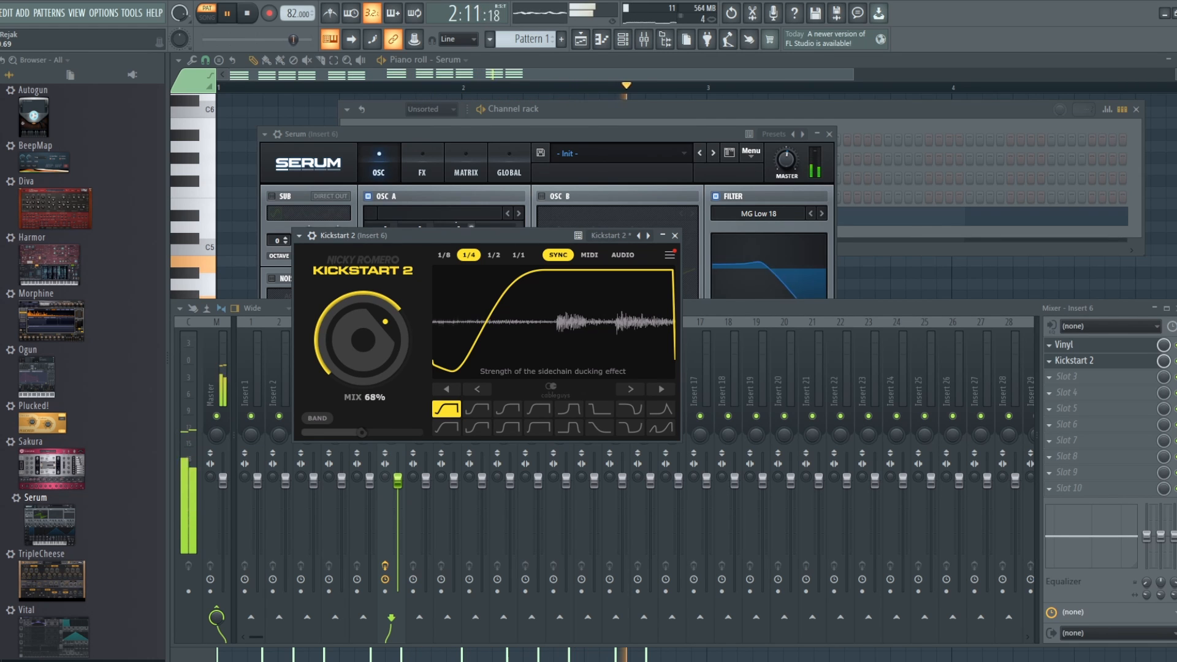
left_click_drag(377, 363, 376, 301)
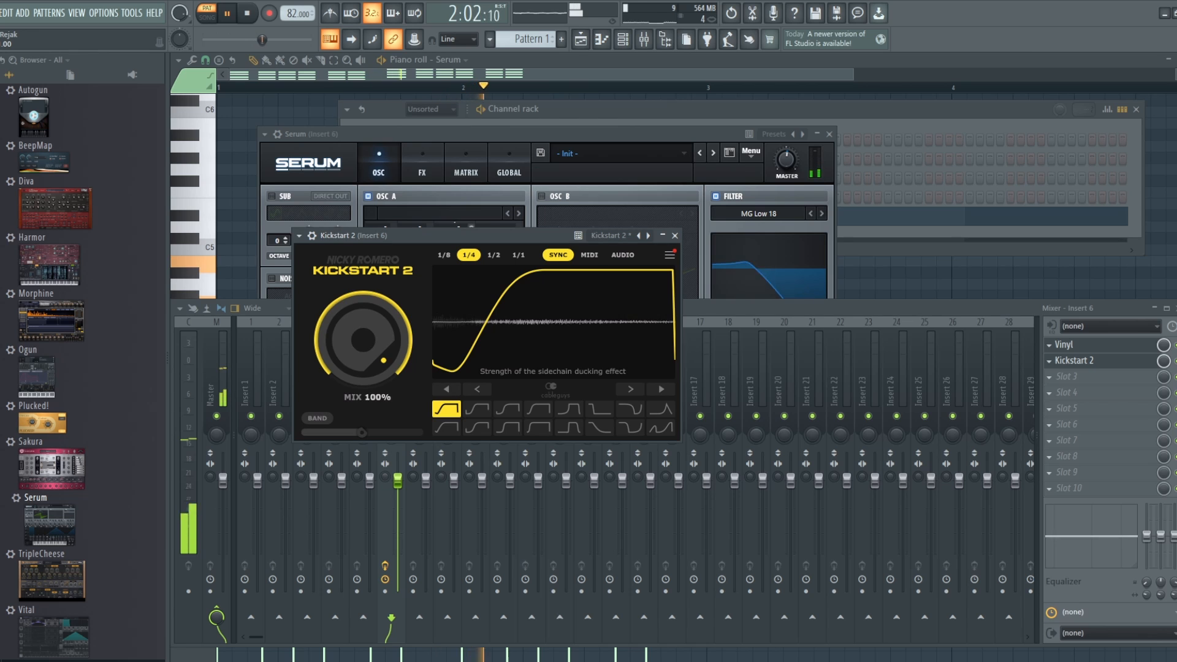
left_click_drag(377, 302, 377, 331)
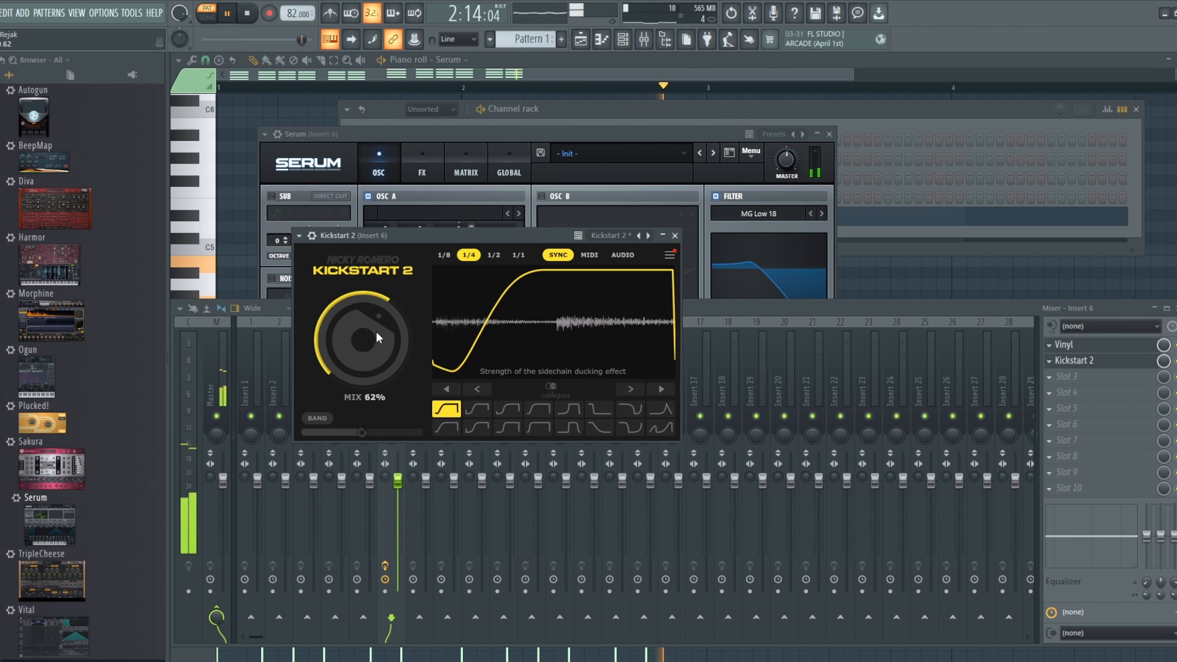
- Raise Serum's master volume to 60%
left_click(705, 137)
mouse_move(782, 163)
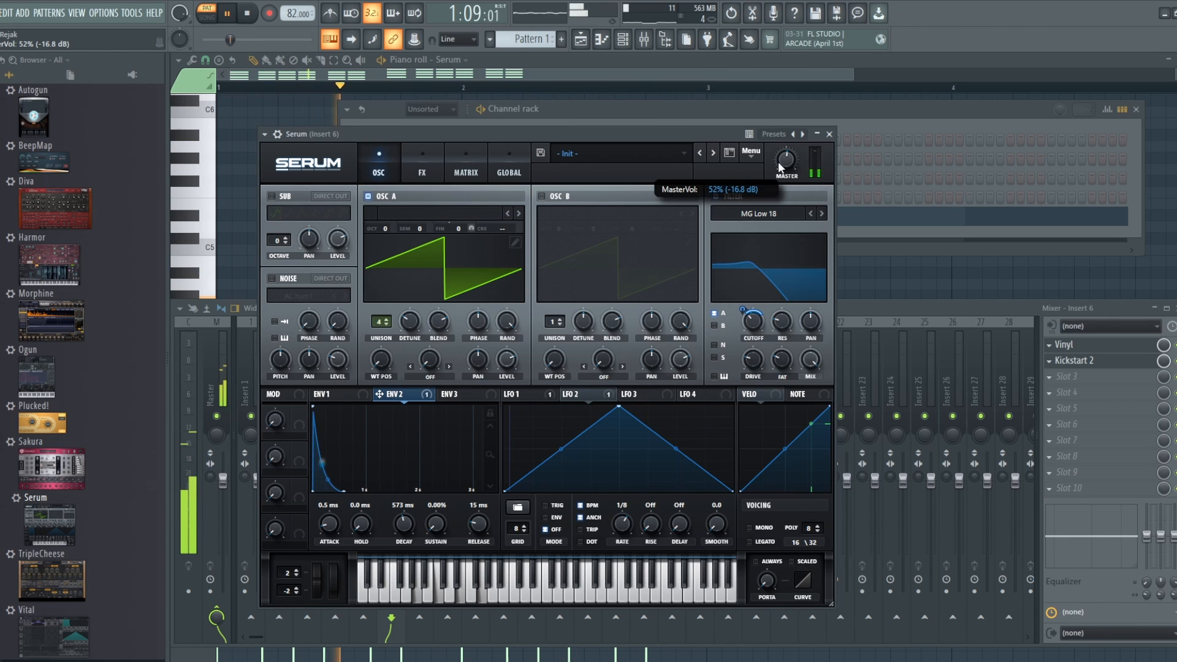
left_click_drag(777, 161, 774, 147)
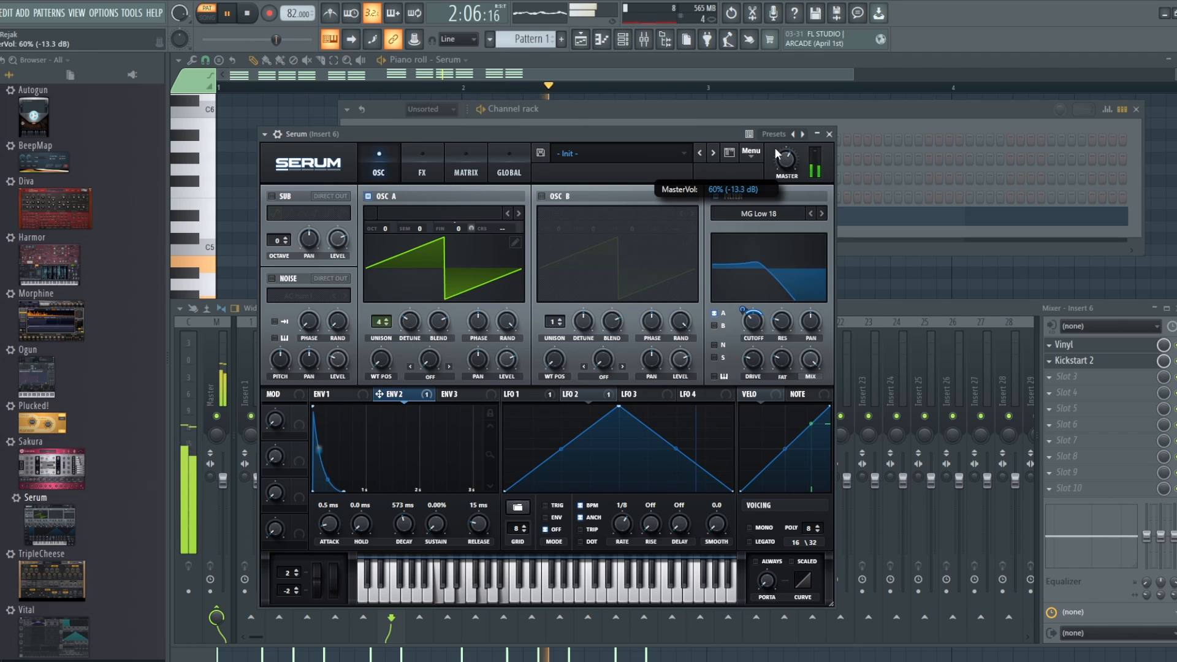
- Set the mix of Serum's reverb effect to 39% while the pattern plays
left_click(405, 163)
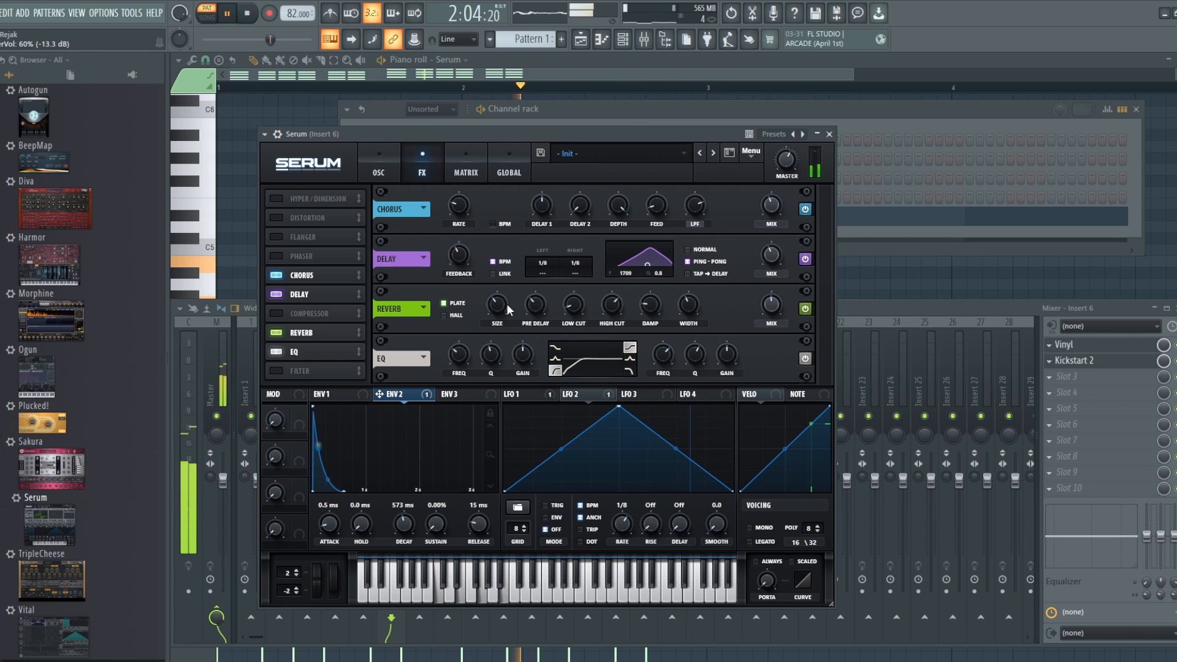
mouse_move(498, 308)
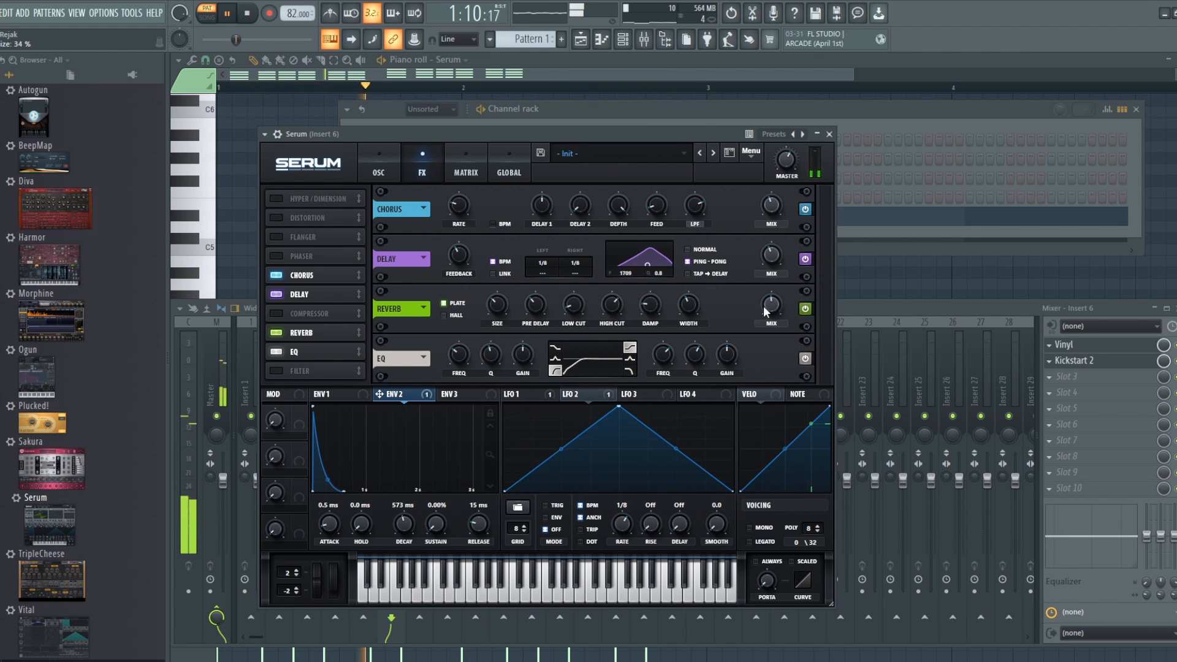
mouse_move(776, 307)
left_click_drag(774, 331, 774, 328)
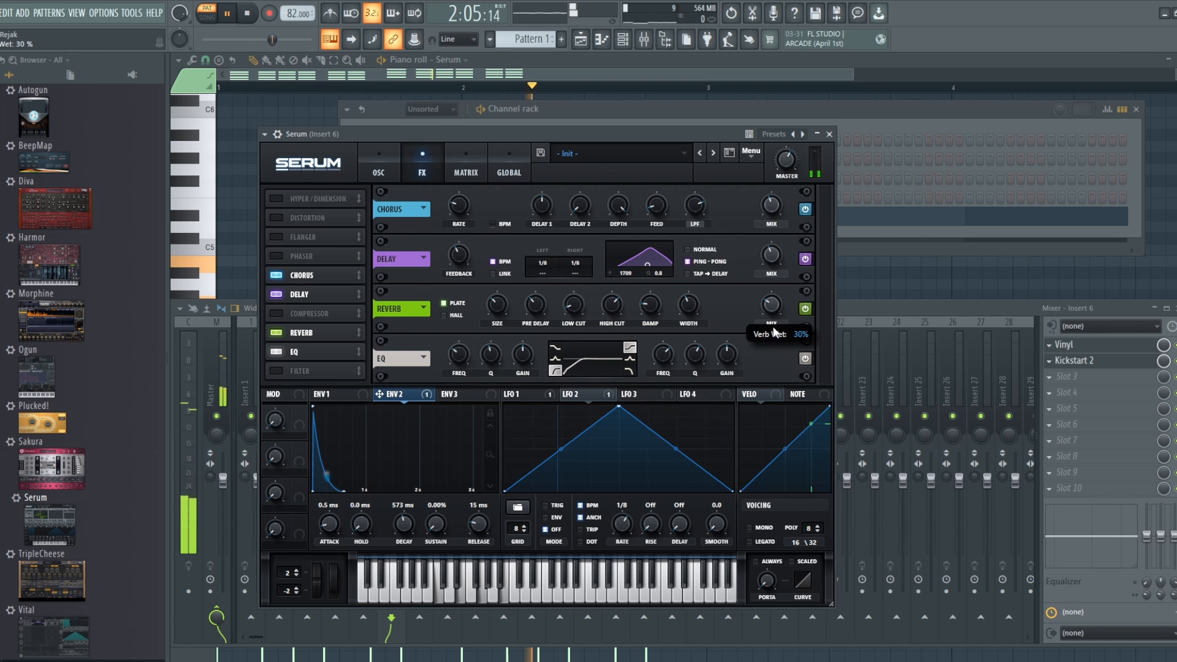
mouse_move(506, 301)
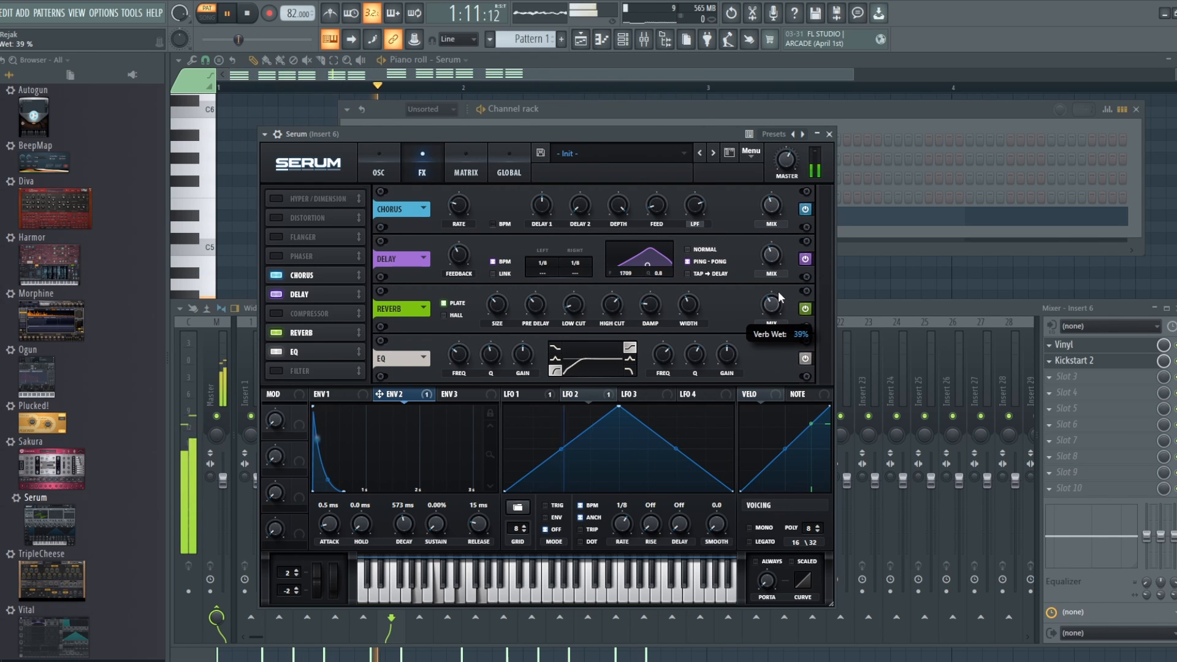
- Lower Serum's filter cutoff slightly while listening to the pattern, and stop playback
left_click(387, 171)
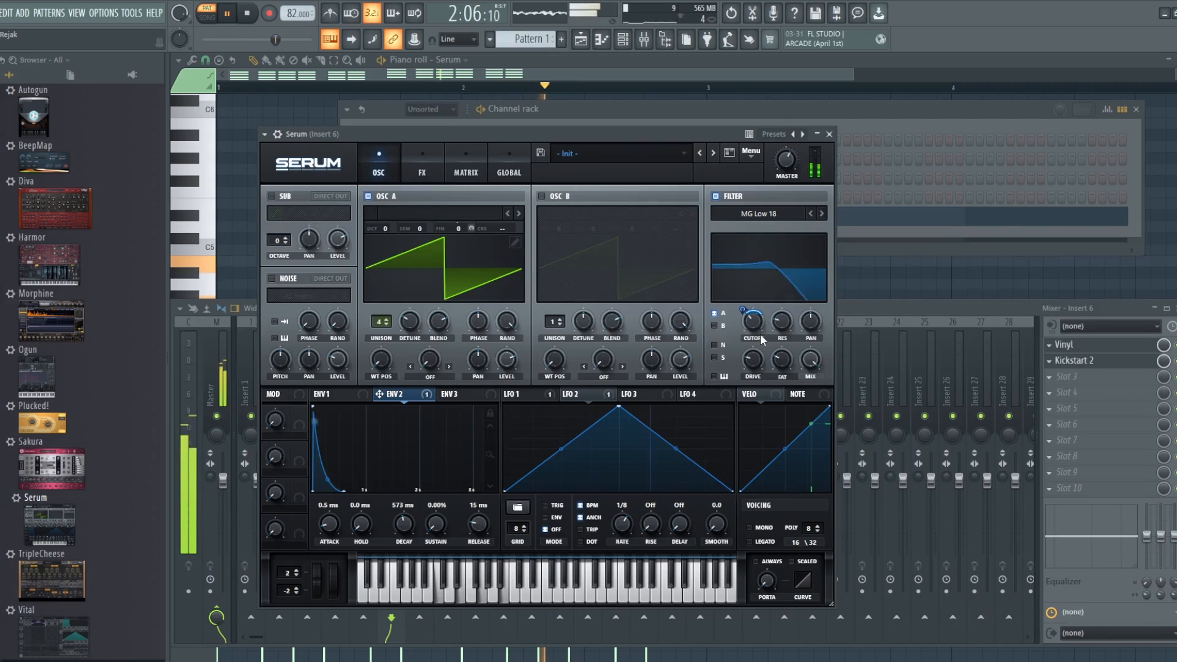
mouse_move(755, 329)
left_click_drag(754, 325, 752, 332)
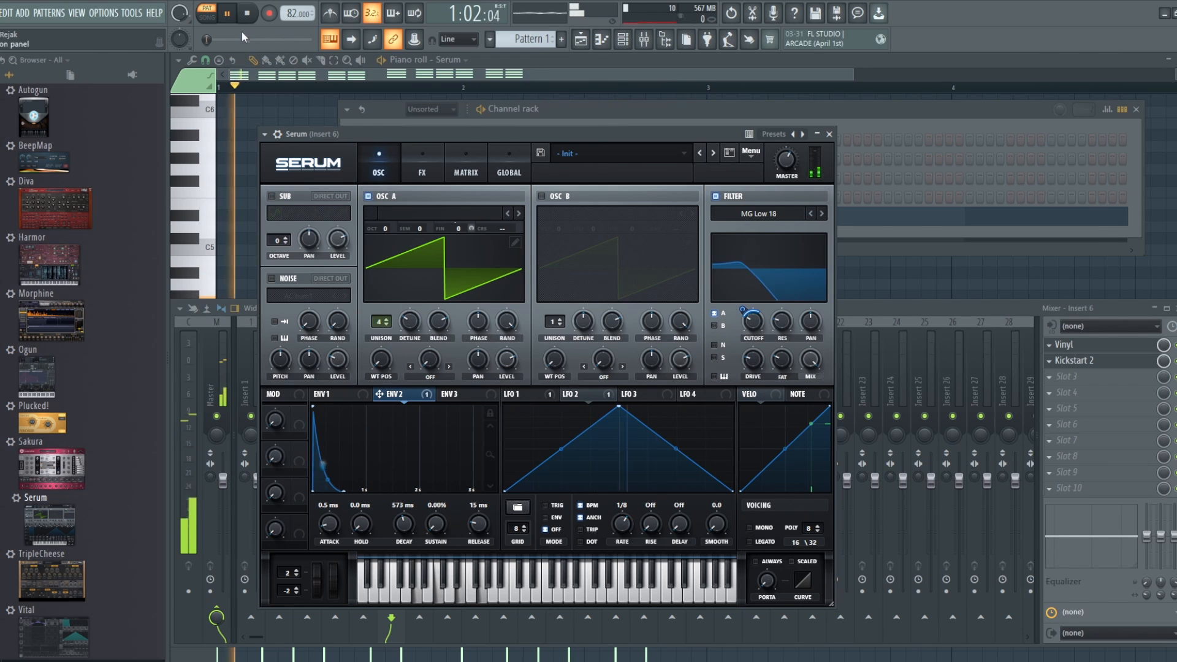
left_click(249, 16)
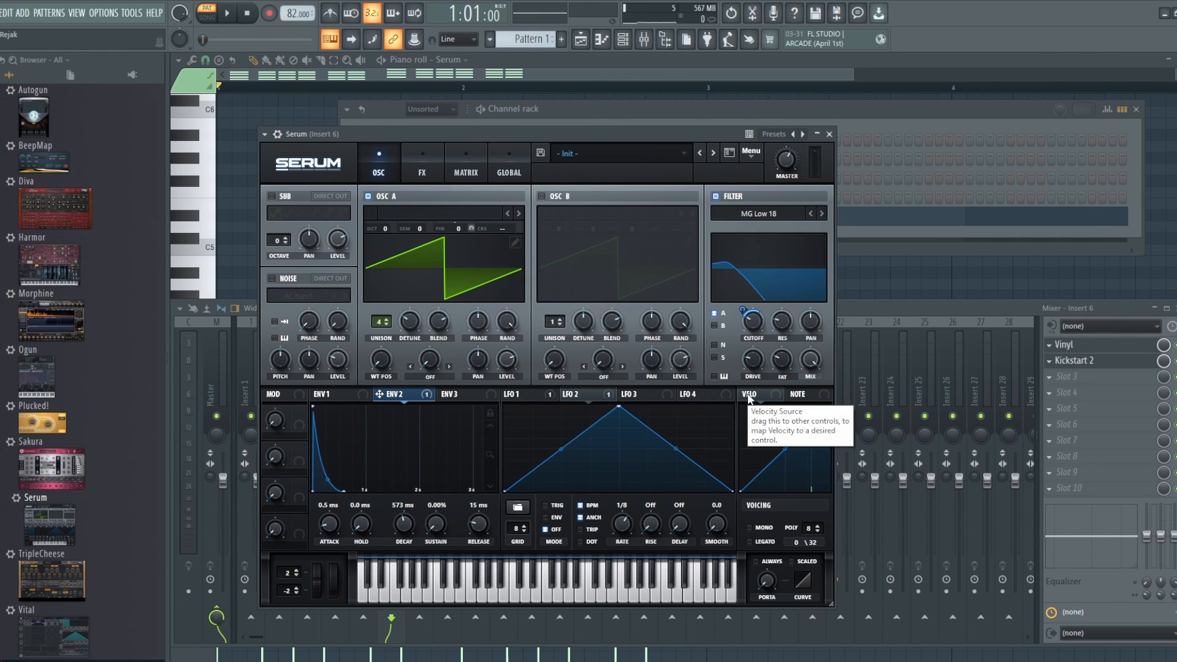